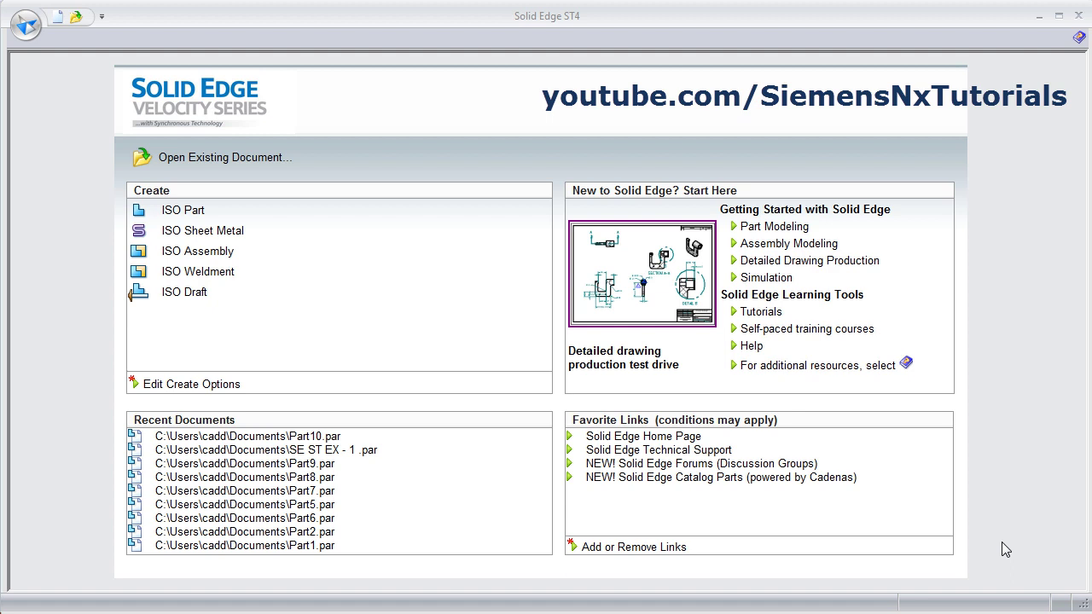
Review the bracket's EX 2 reference drawing and create a new ISO part document, Part2
key("alt+Tab")
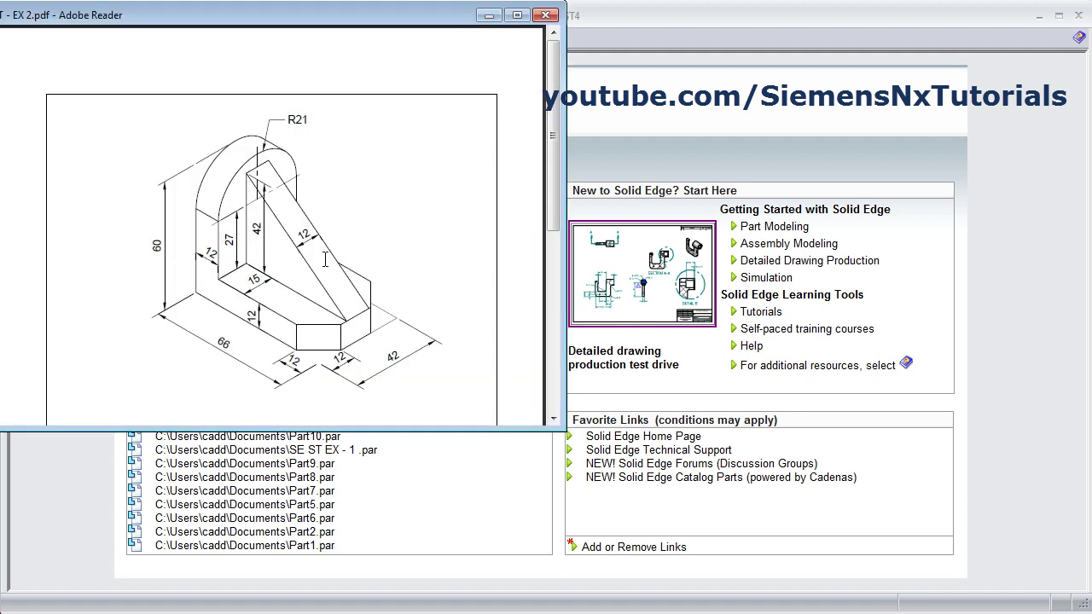
left_click_drag(556, 204, 553, 368)
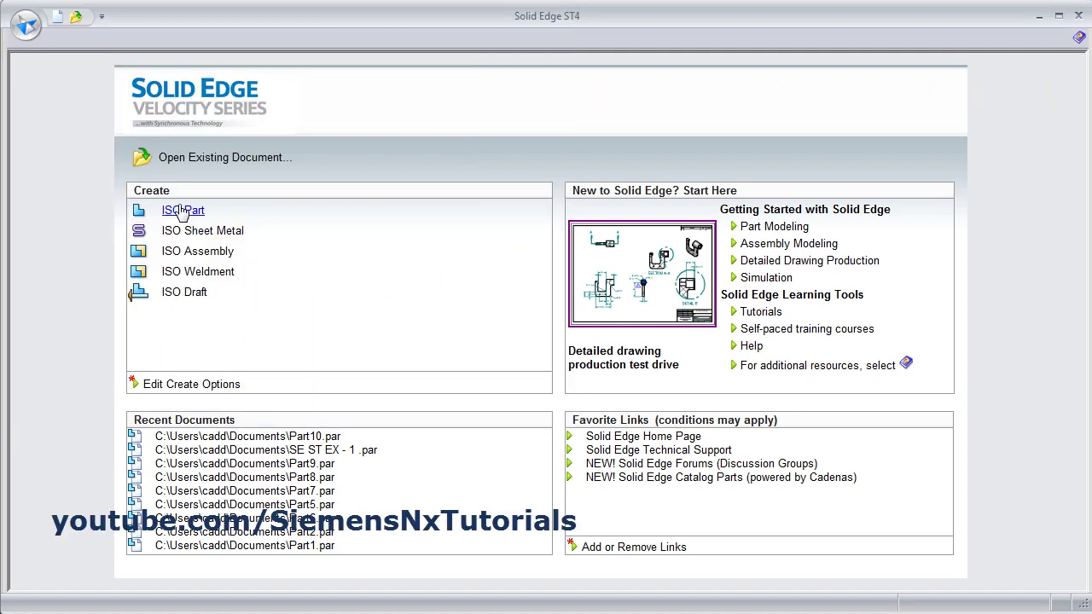
left_click(180, 212)
key("alt+Tab")
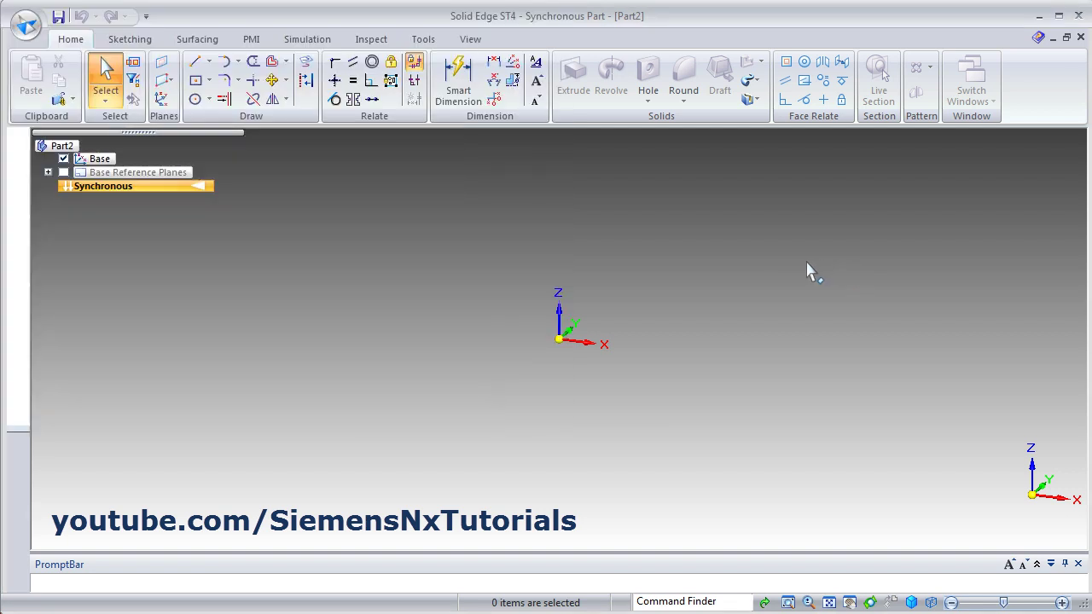
Draw a rectangle from the origin on the locked horizontal base plane
left_click(851, 275)
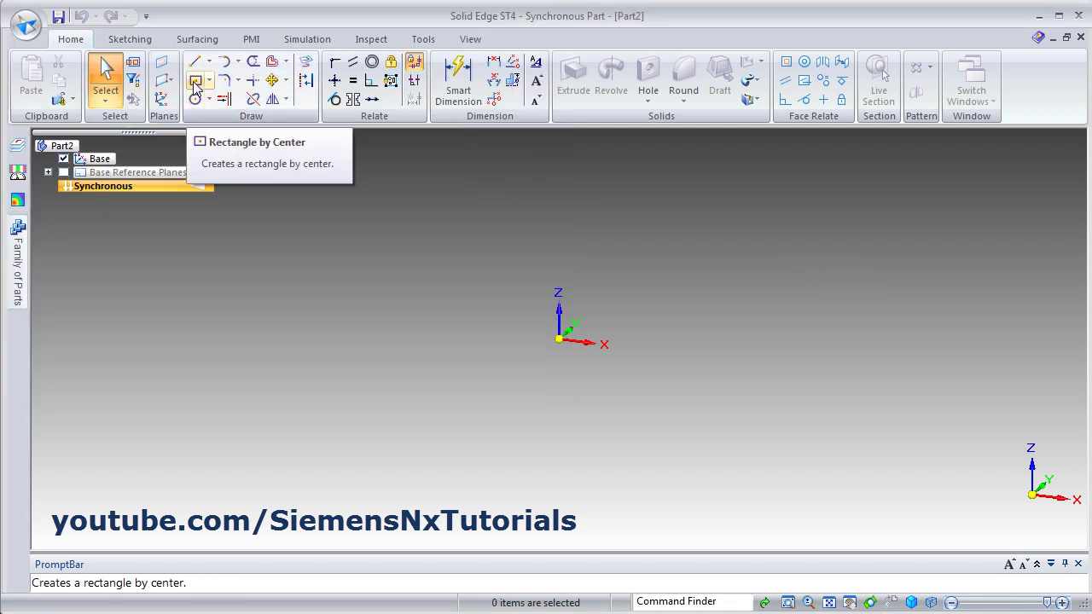
left_click(195, 83)
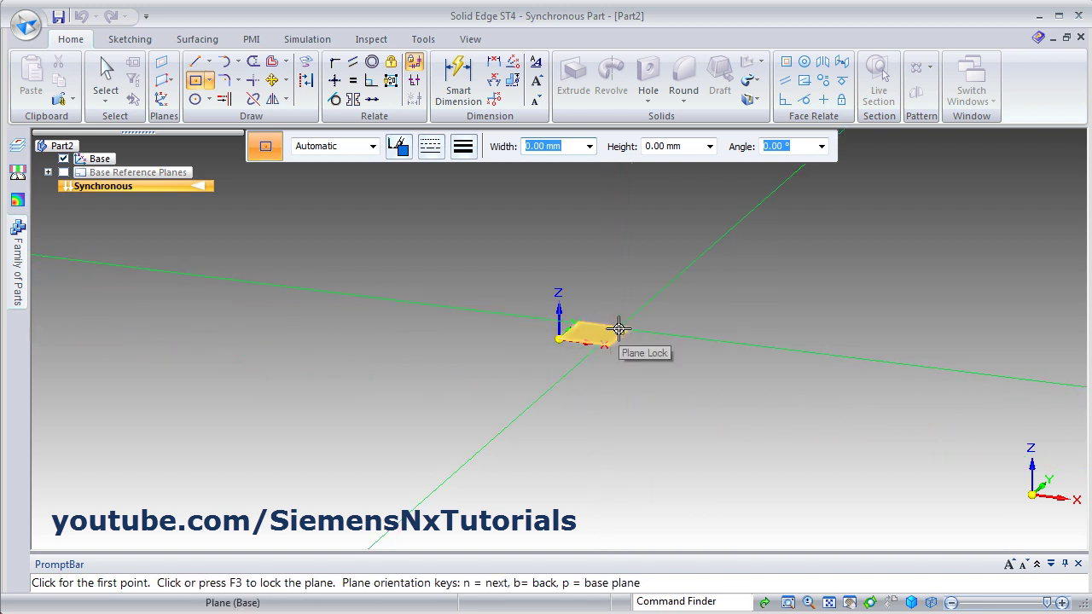
left_click(620, 329)
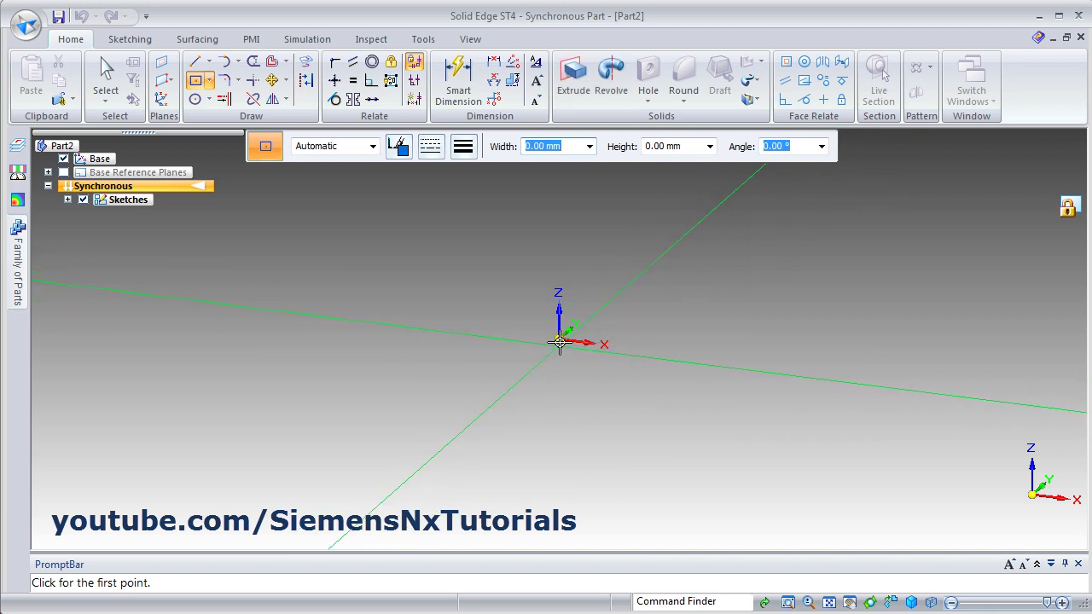
left_click(558, 339)
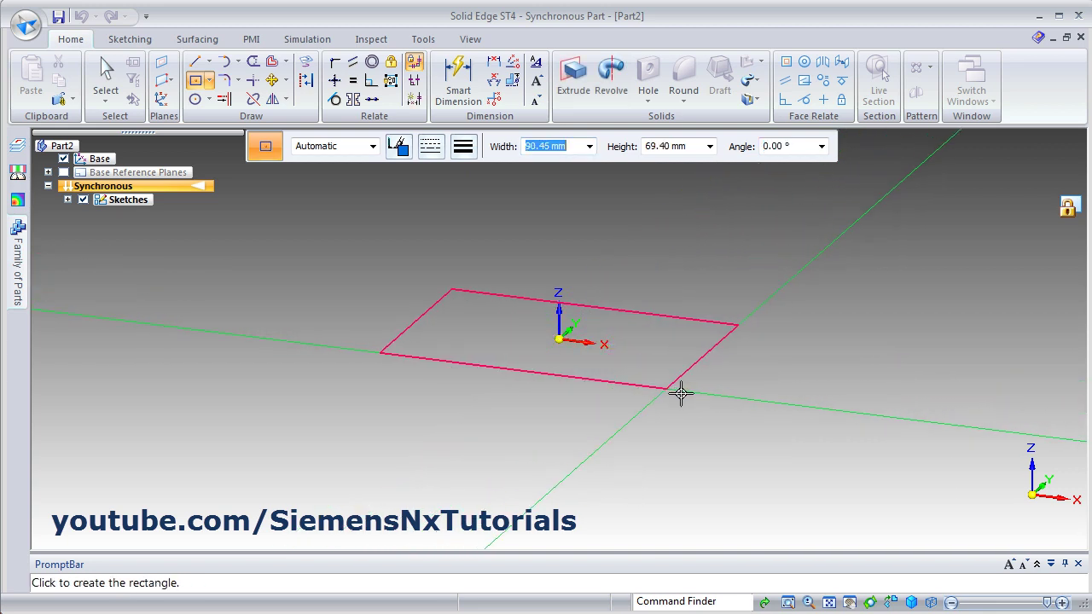
left_click(688, 412)
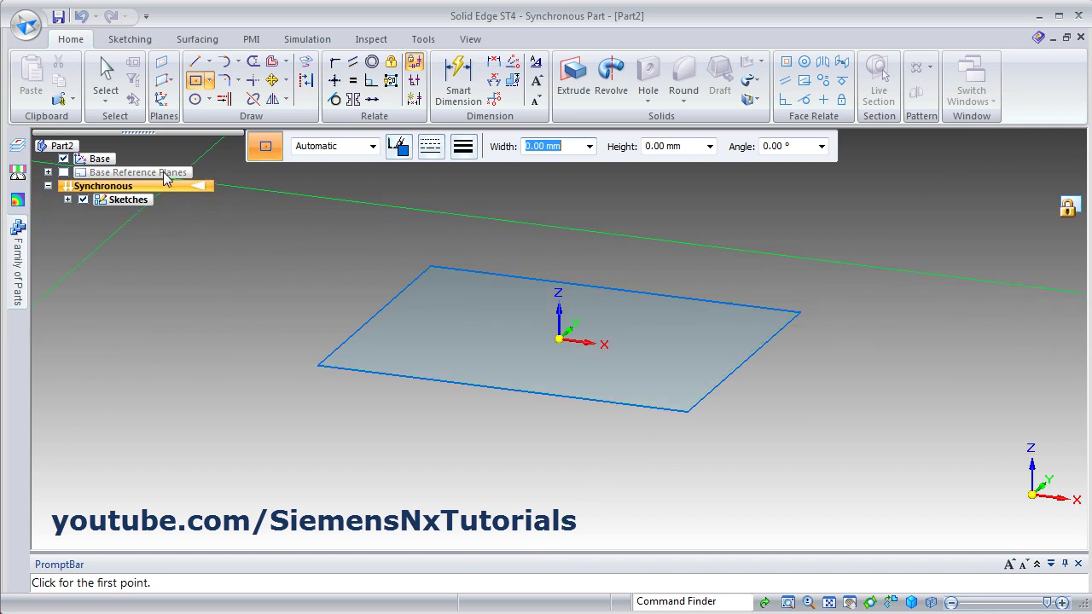
Dimension the rectangle's front edge to 66 mm and its side edge to 42 mm
left_click(460, 87)
left_click(532, 394)
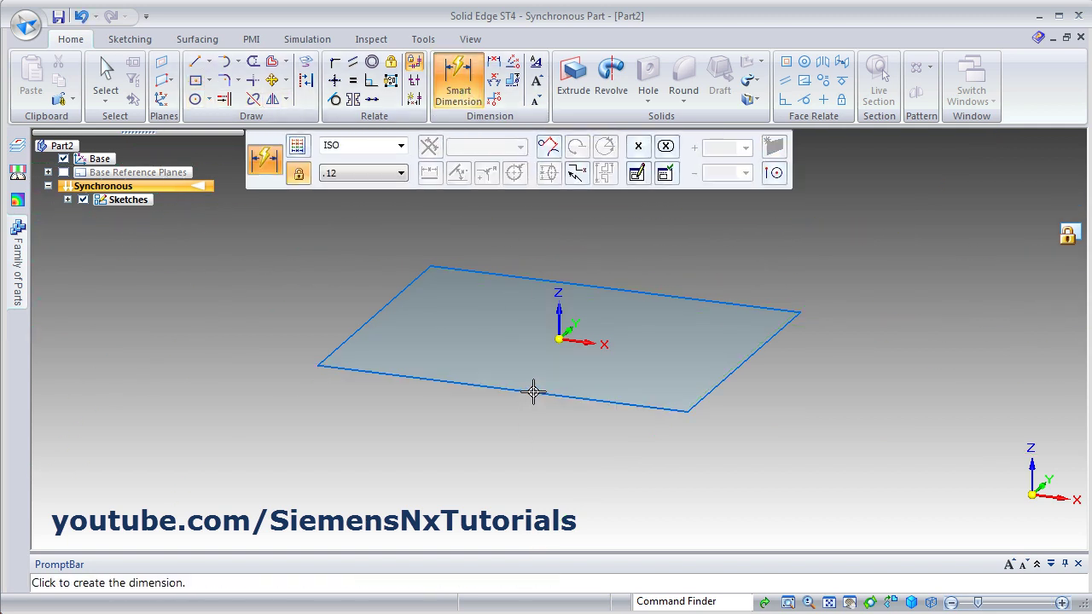
left_click(461, 427)
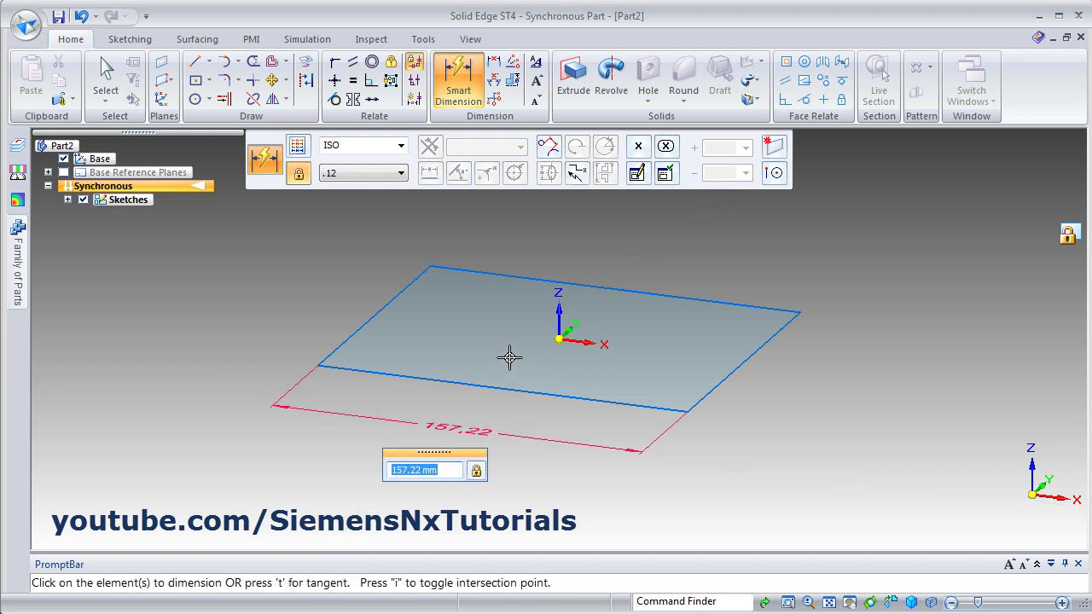
type("66")
key("Return")
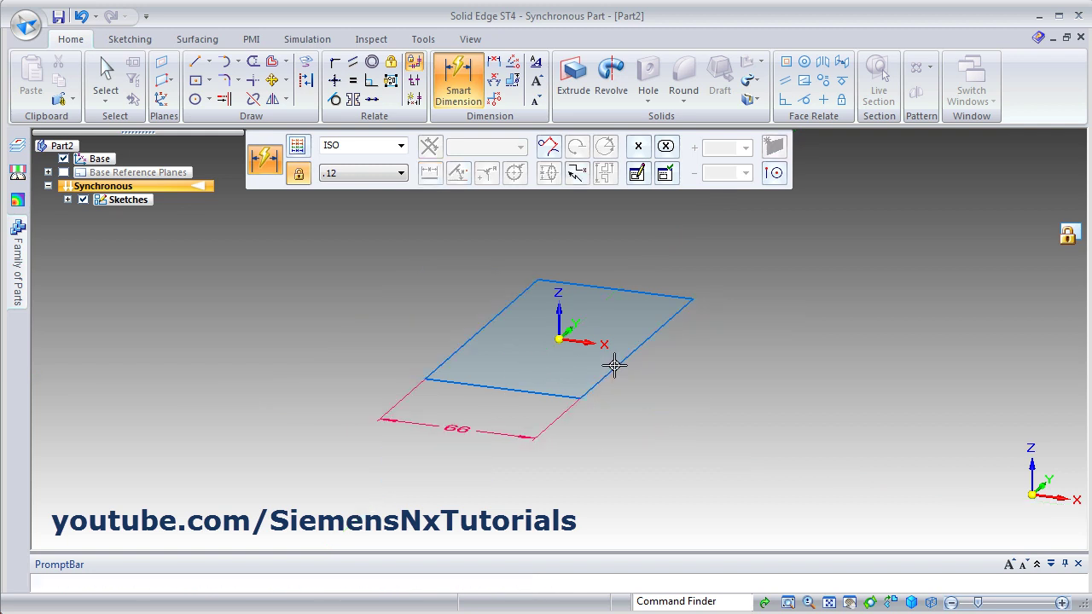
left_click(614, 364)
left_click(723, 362)
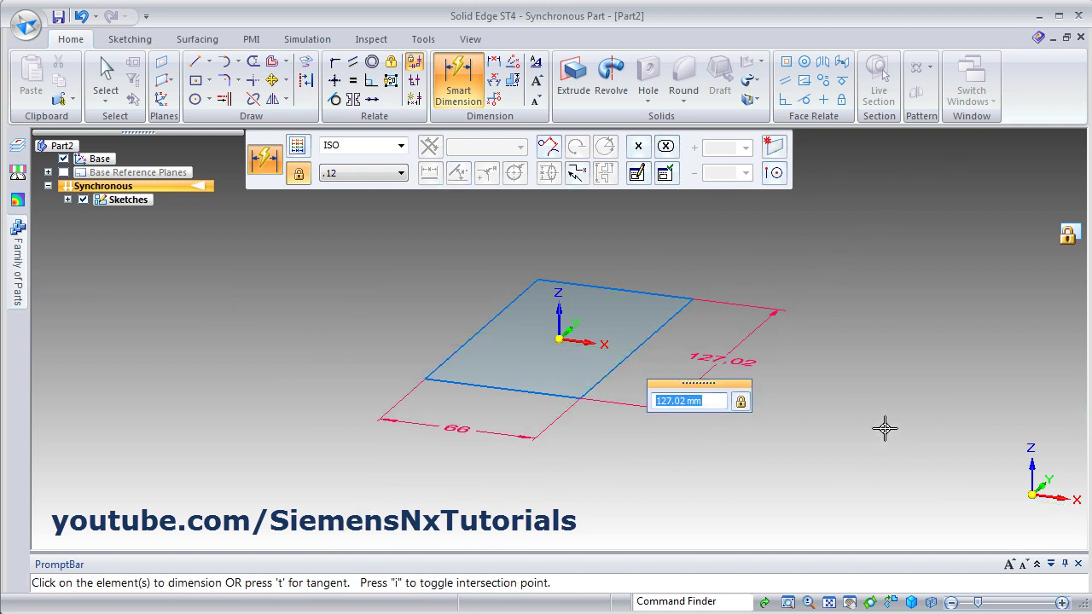
type("42")
key("Return")
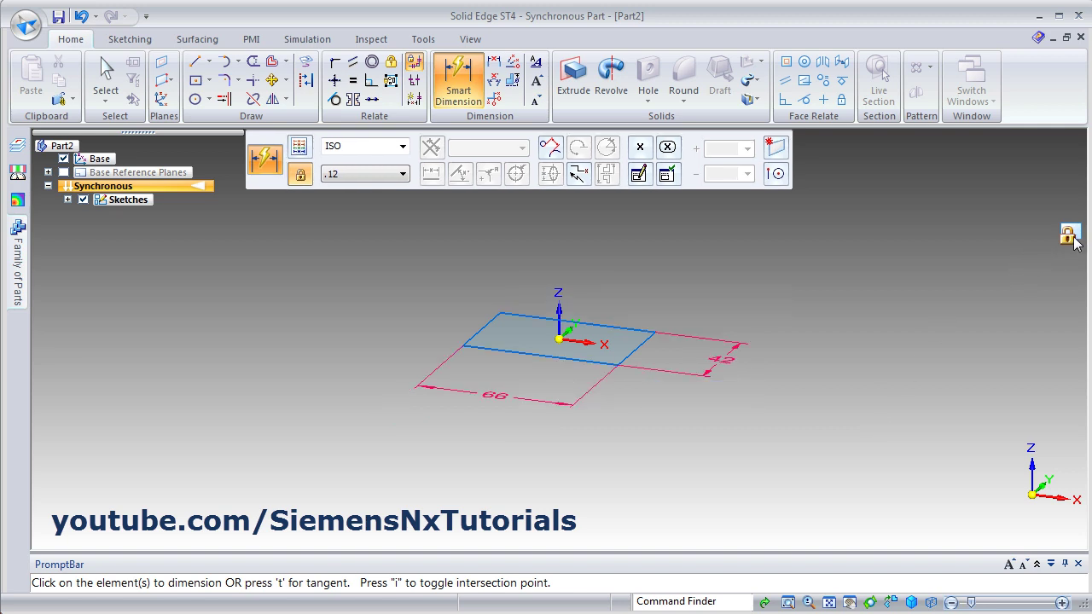
key("Escape")
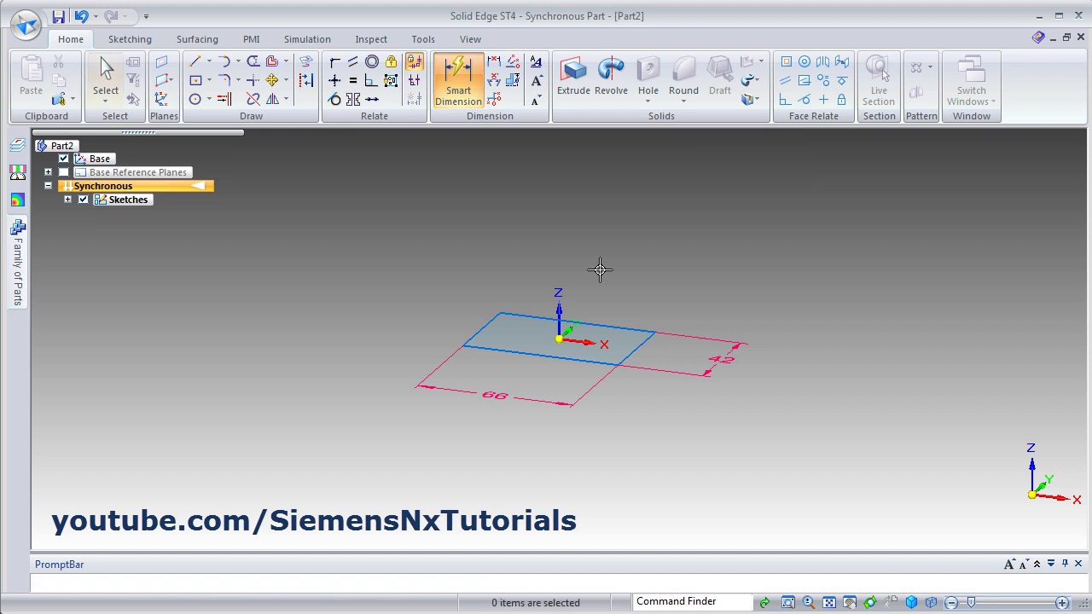
Extrude the rectangle's sketch region upward 12 mm into a solid block
left_click(522, 343)
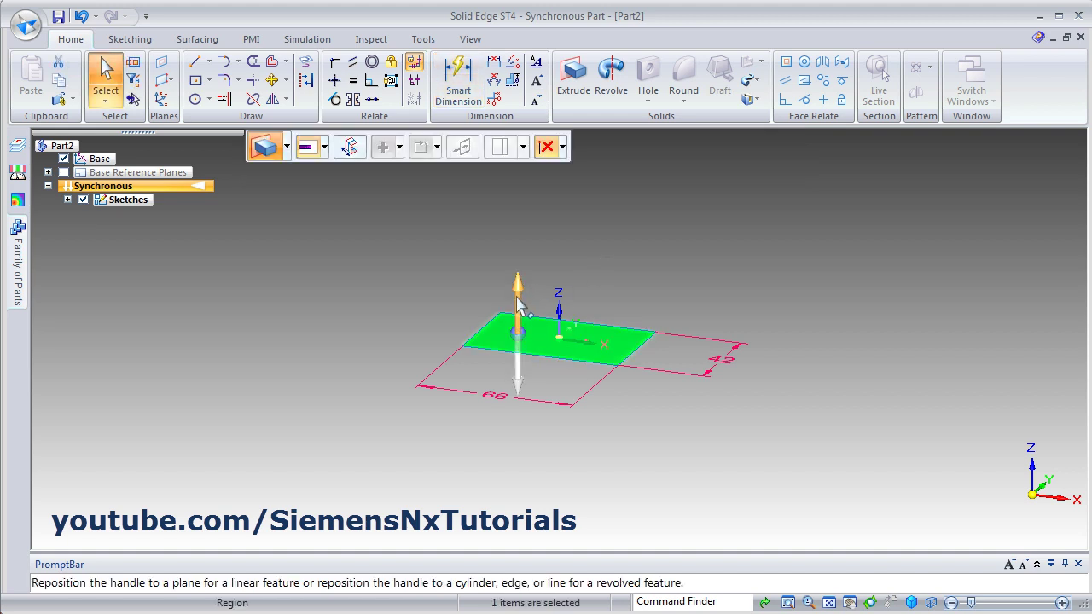
left_click(521, 305)
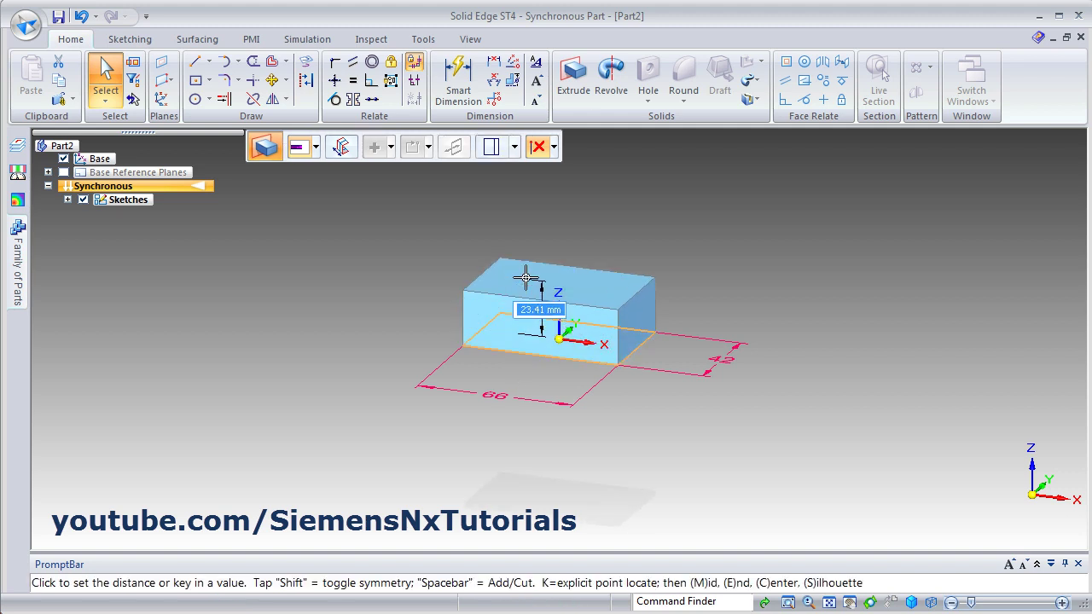
key("alt+Tab")
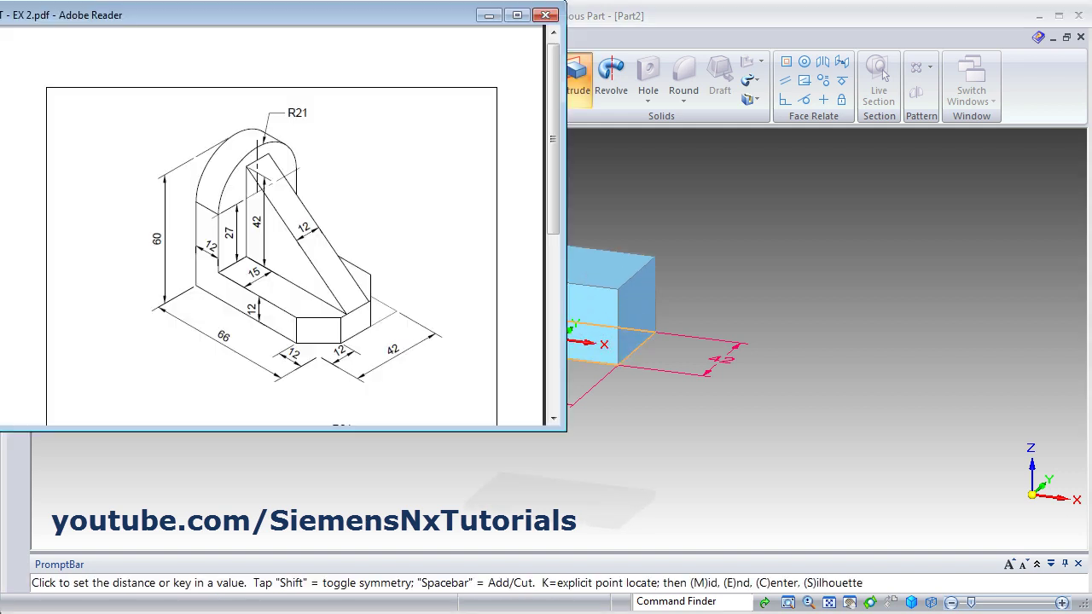
left_click(709, 34)
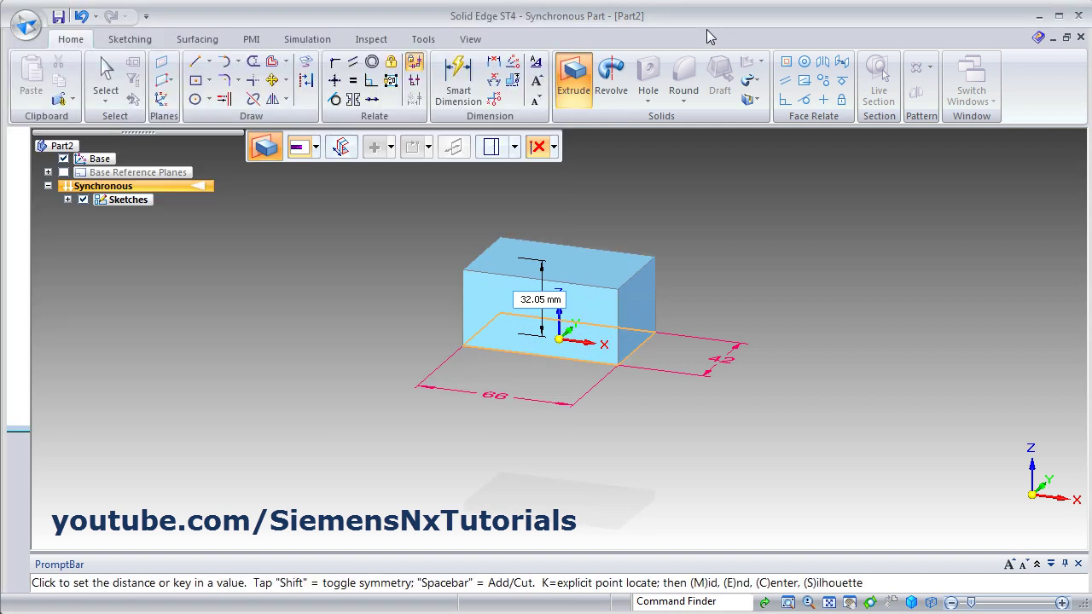
type("12")
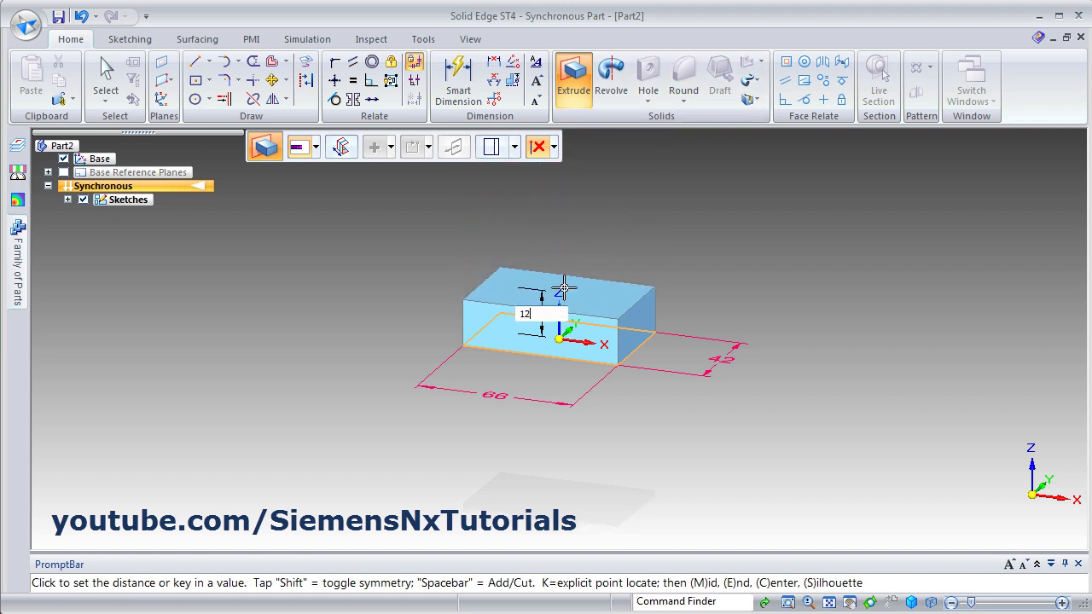
key("Return")
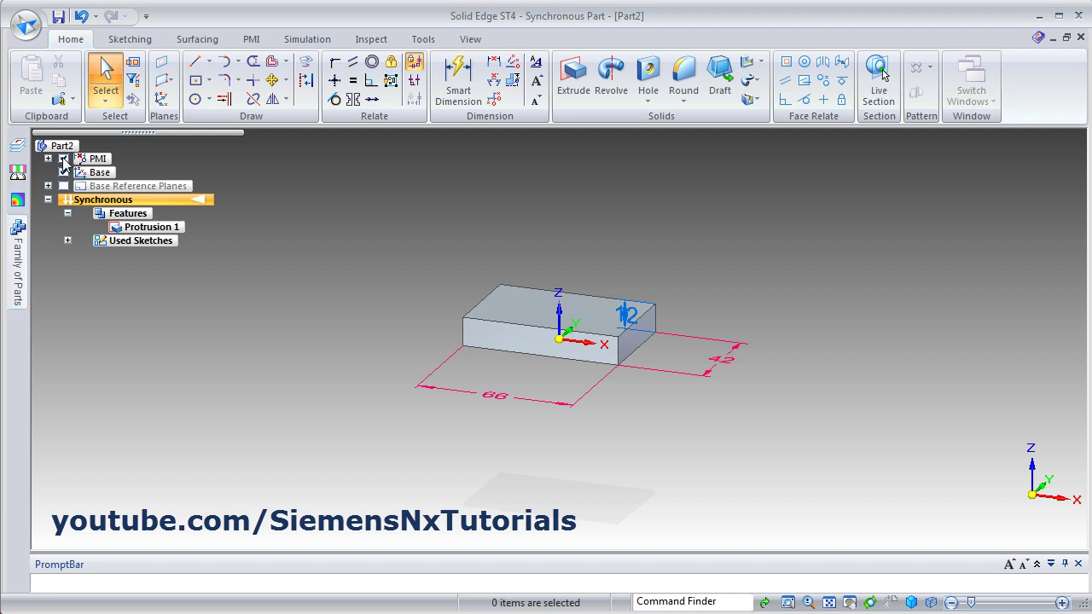
Hide the PMI dimensions and show the block in isometric view
left_click(63, 159)
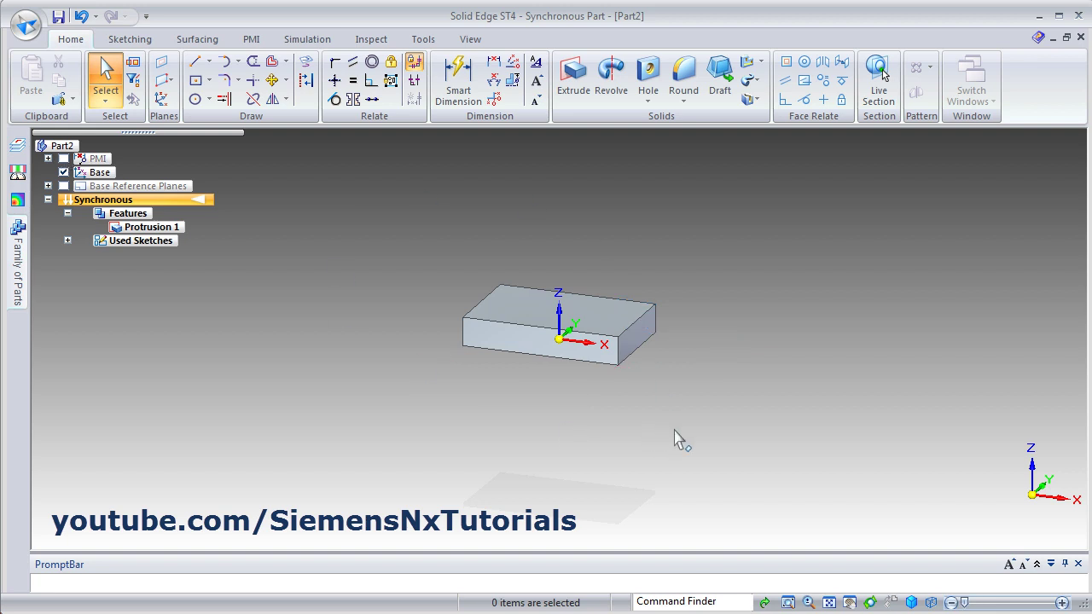
left_click(911, 602)
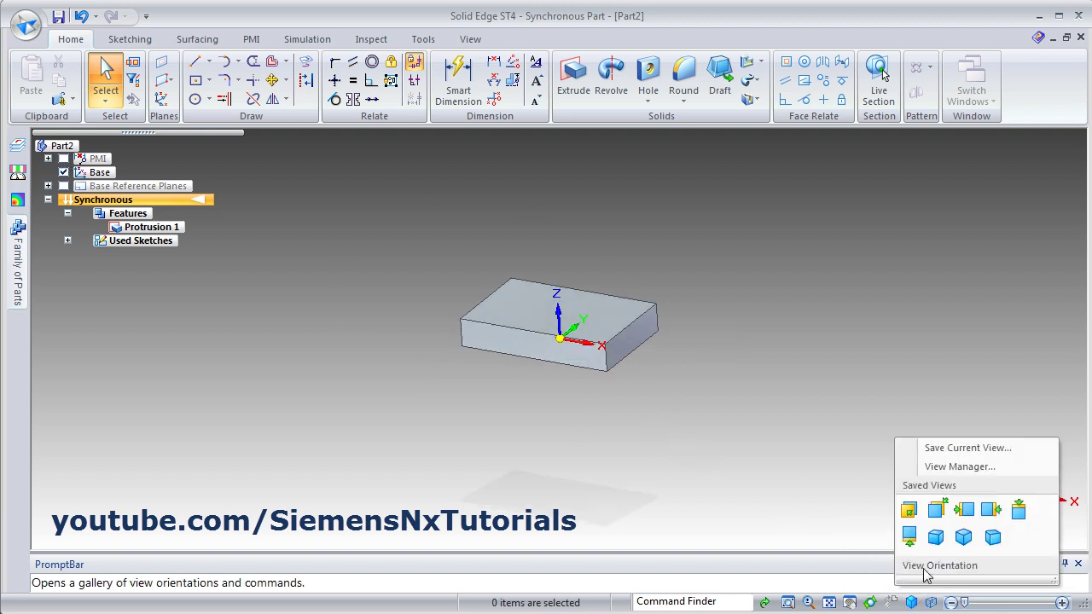
left_click(968, 542)
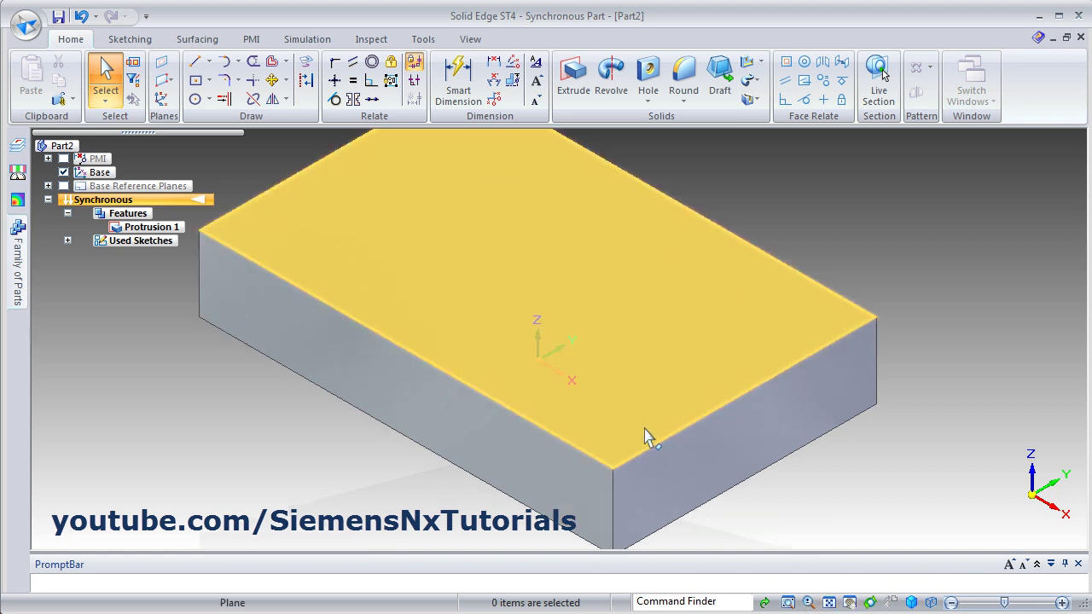
scroll(645, 438, "down", 4)
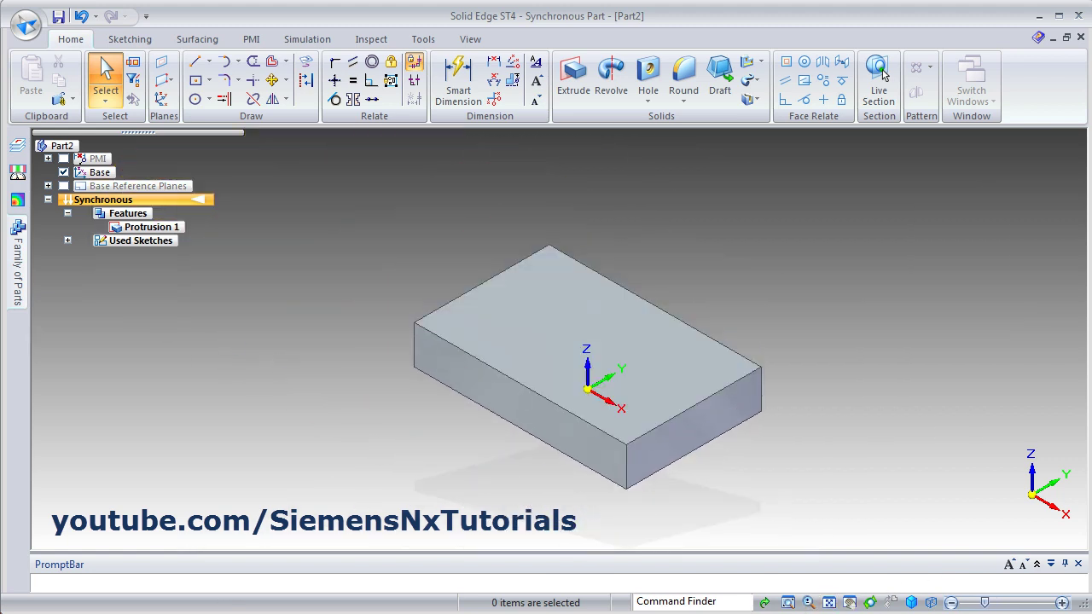
key("alt+Tab")
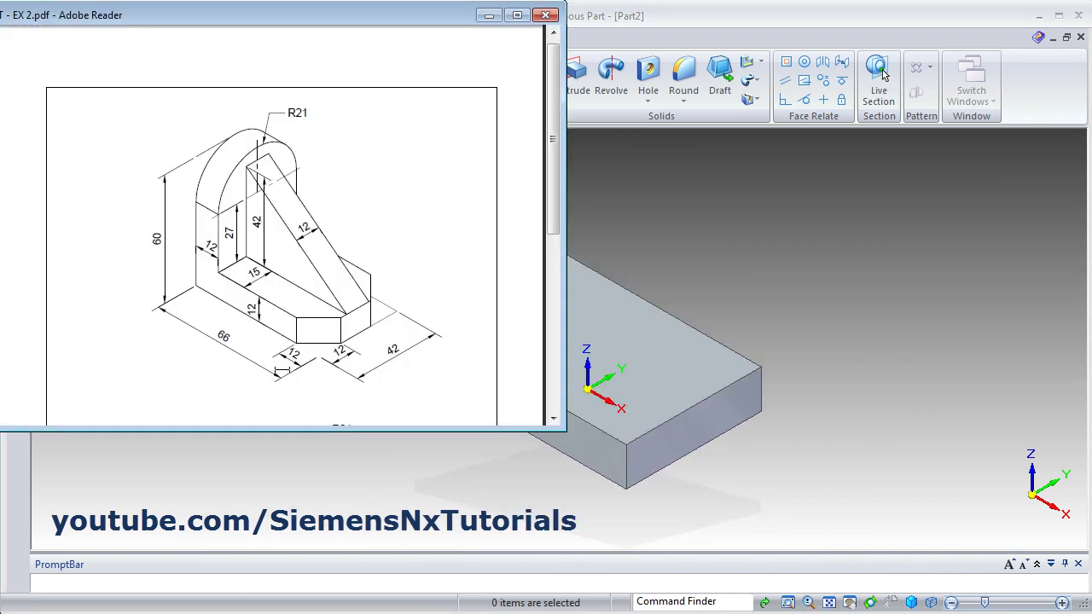
key("alt+Tab")
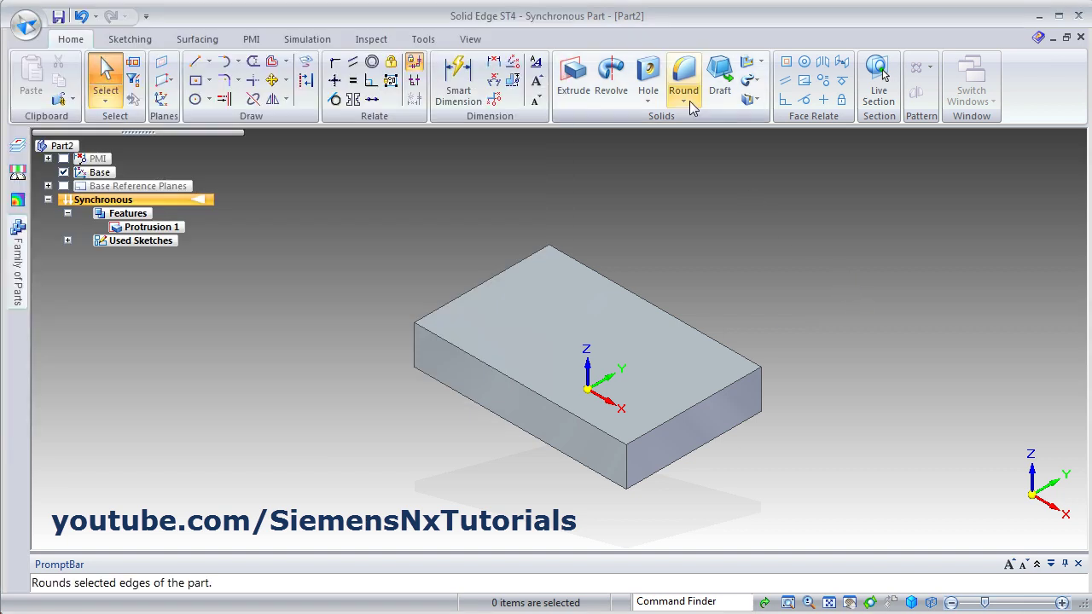
Apply 12 mm equal-setback chamfers to both front vertical edges of the base block
left_click(687, 101)
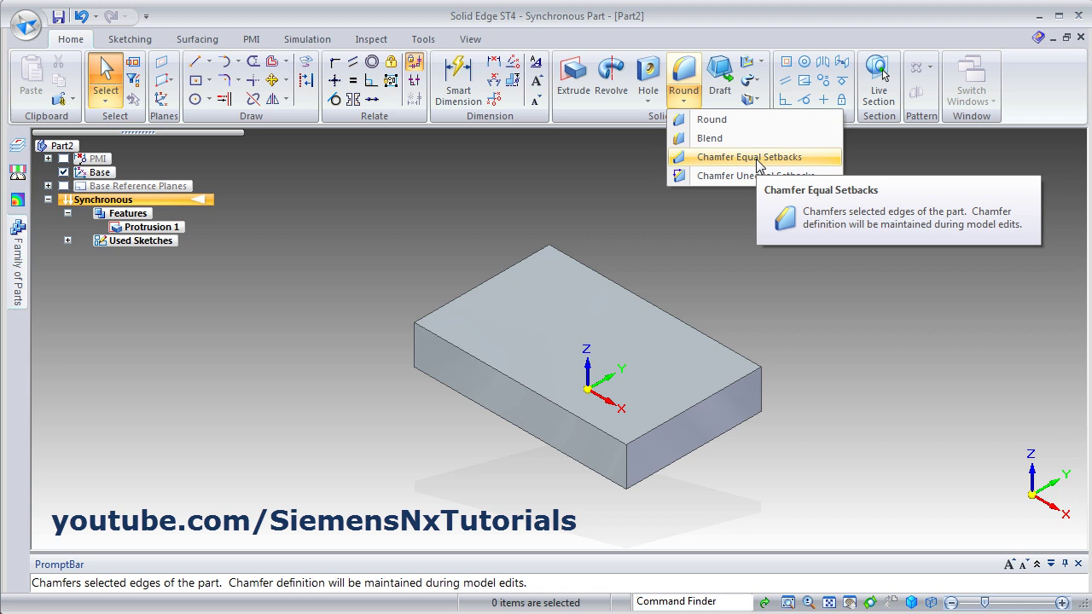
left_click(757, 159)
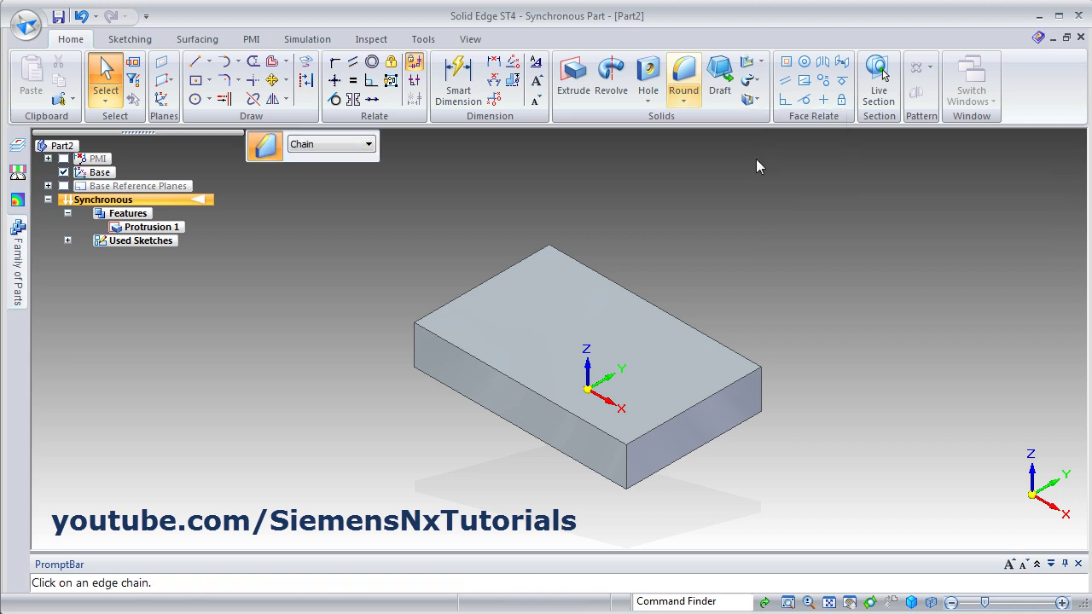
left_click(627, 474)
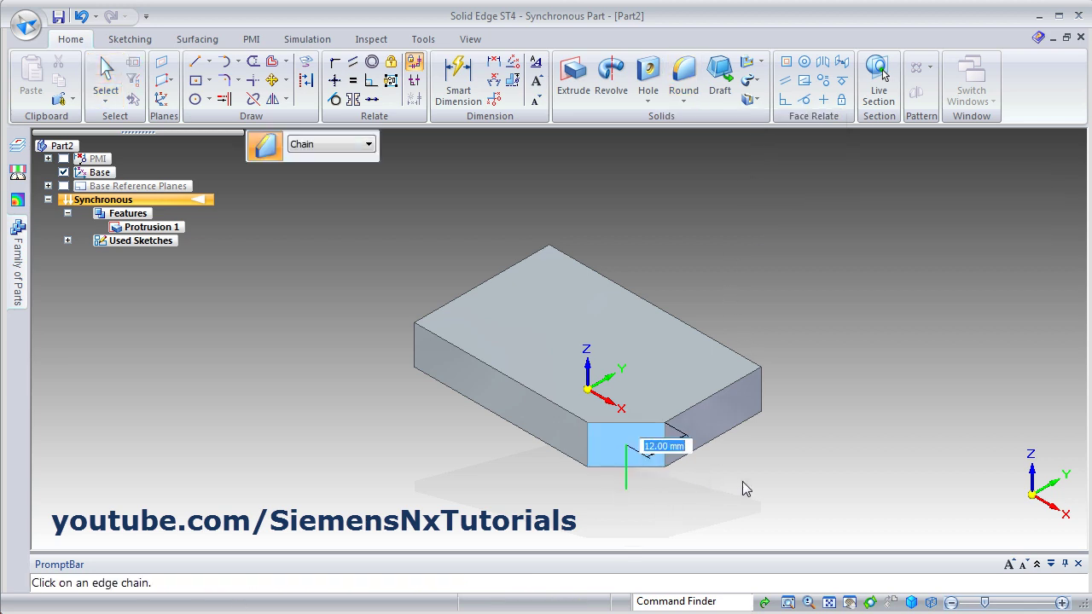
type("12")
key("Return")
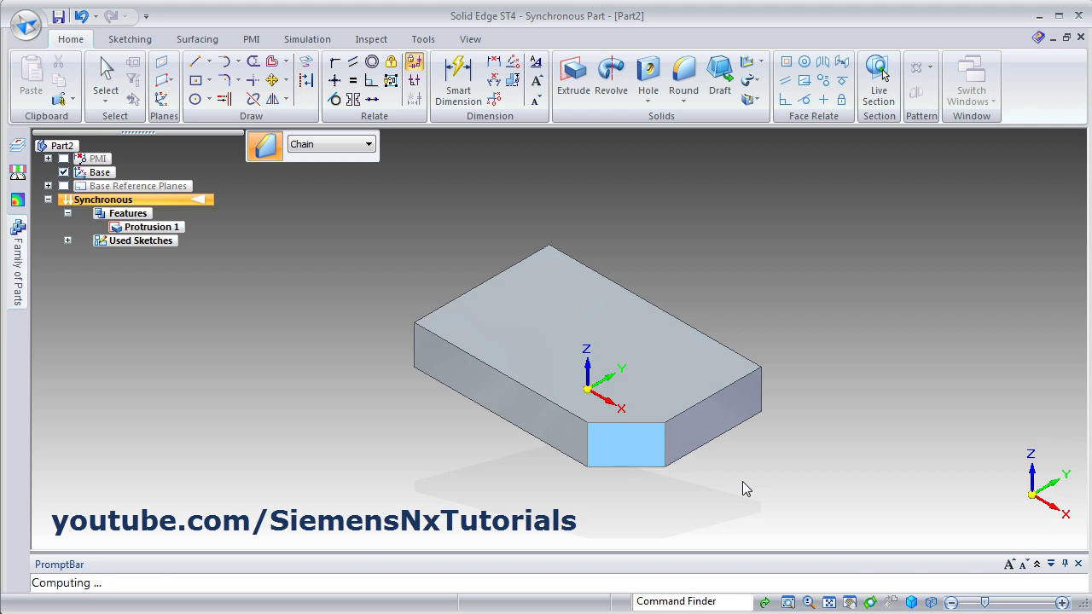
left_click(763, 404)
key("Return")
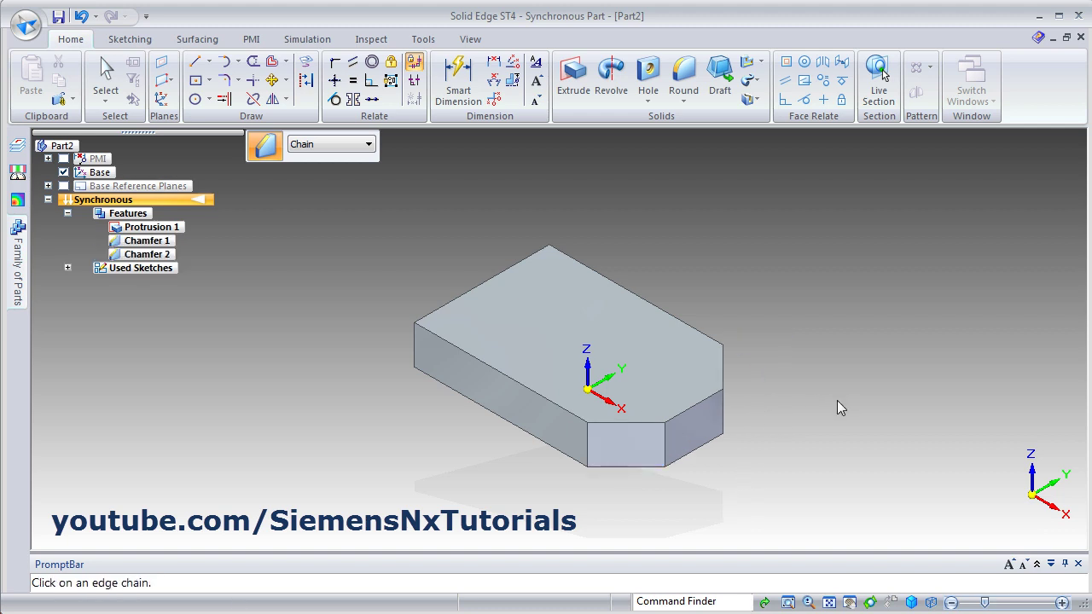
key("Escape")
key("alt+Tab")
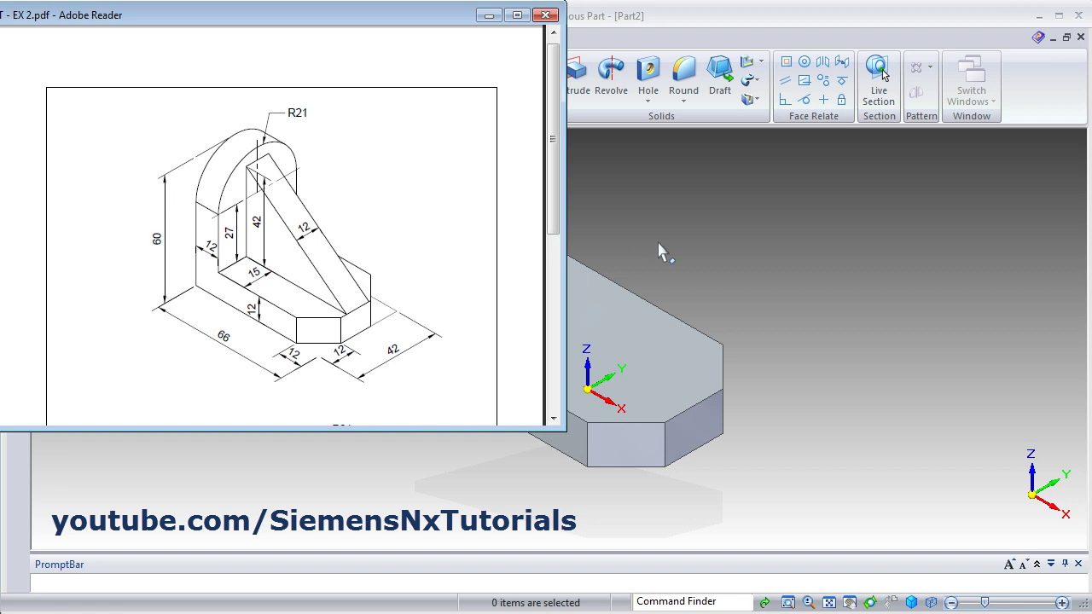
Draw a two-corner rectangle on the locked end-face plane of the base
key("alt+Tab")
mouse_move(456, 369)
middle_mouse_down()
mouse_move(487, 334)
mouse_move(638, 396)
mouse_move(609, 410)
middle_mouse_up()
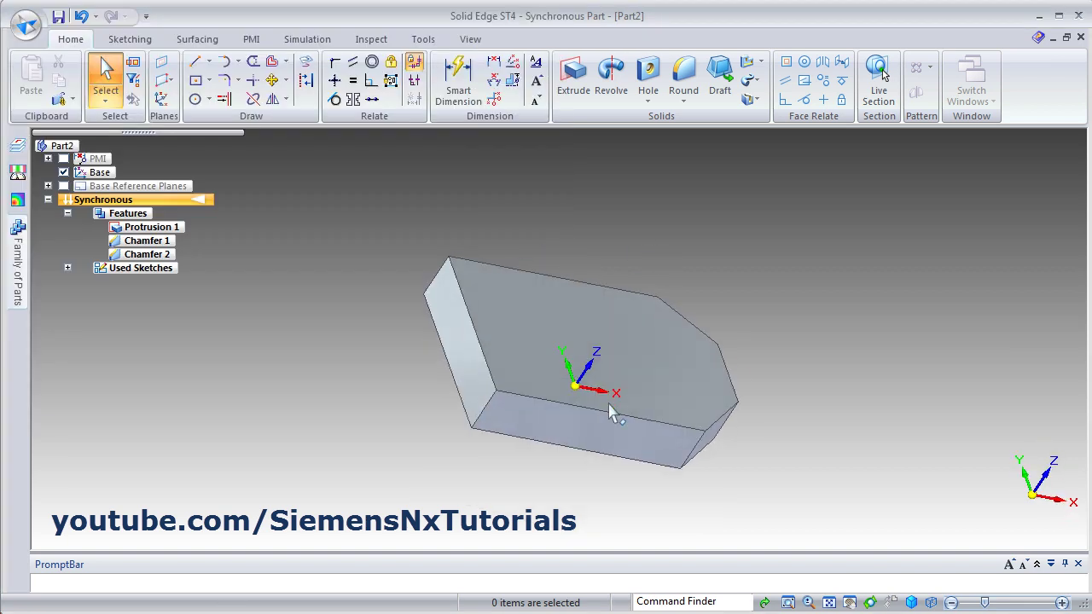
left_click(208, 81)
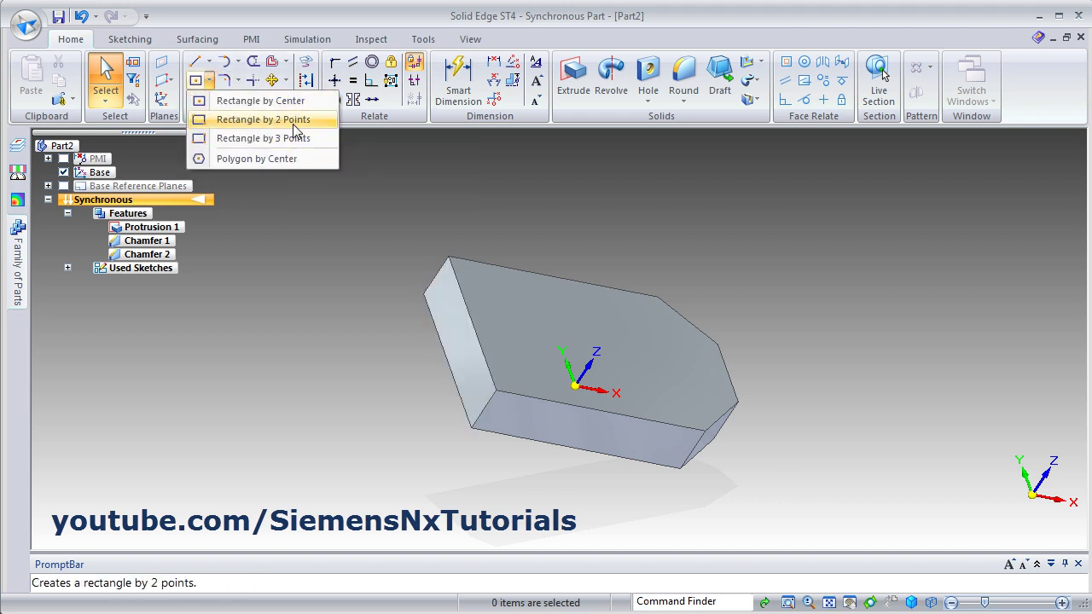
left_click(260, 119)
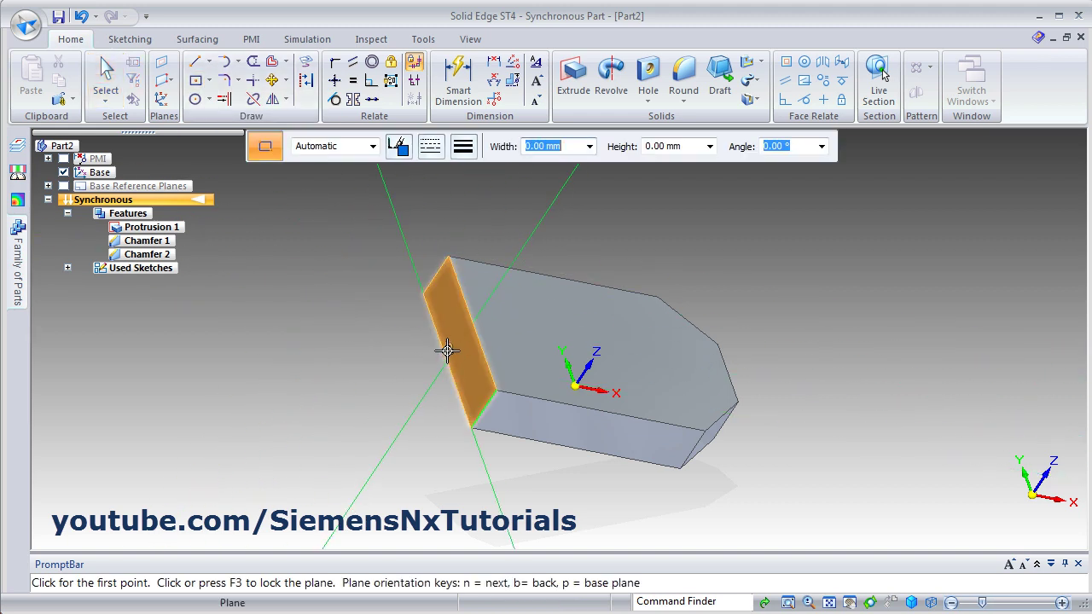
key("F3")
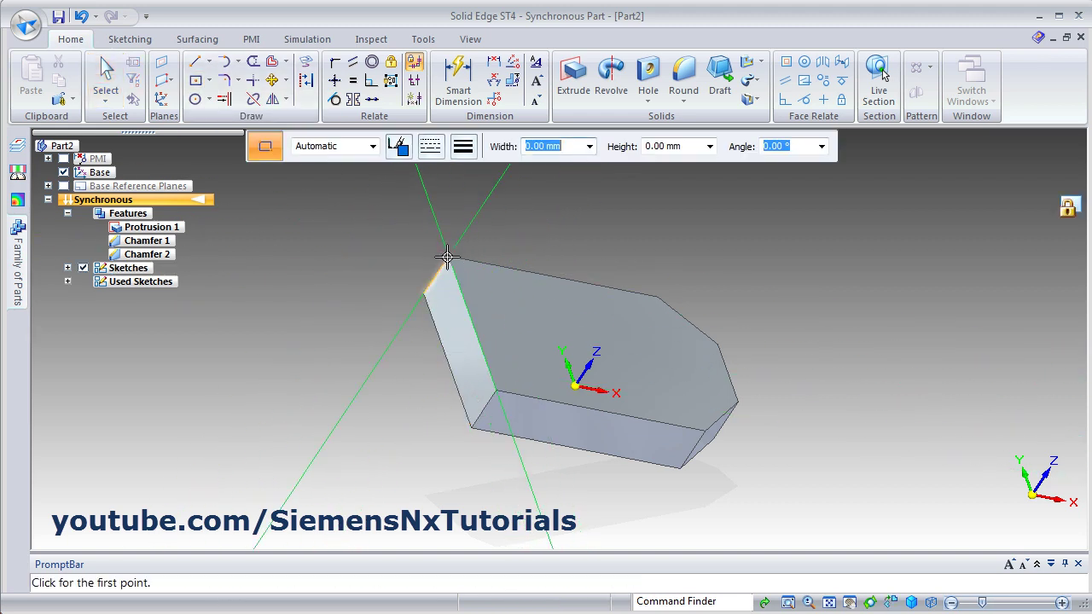
left_click(448, 257)
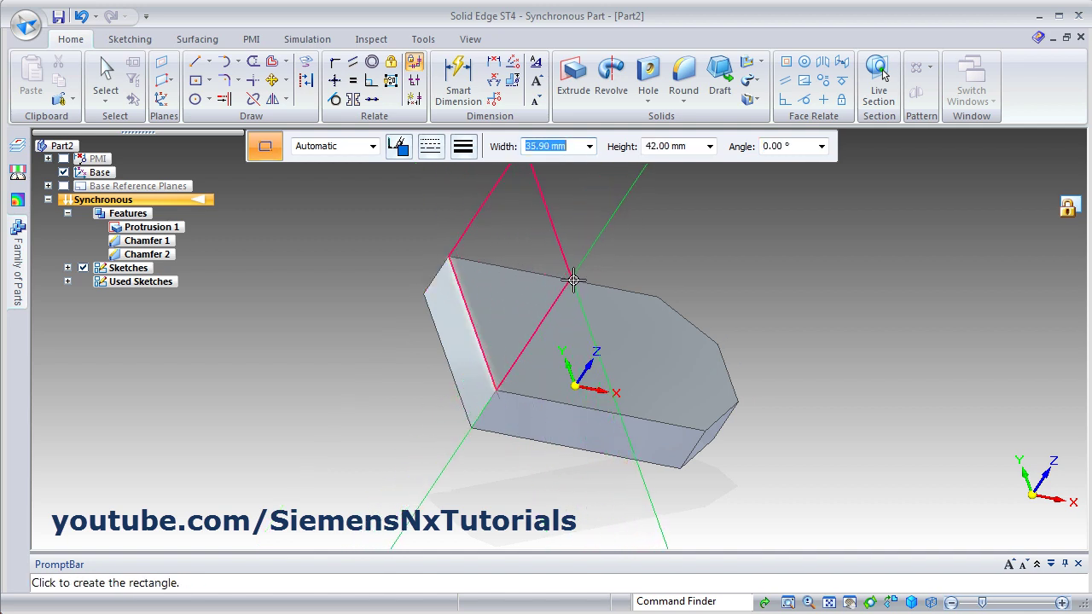
left_click(571, 280)
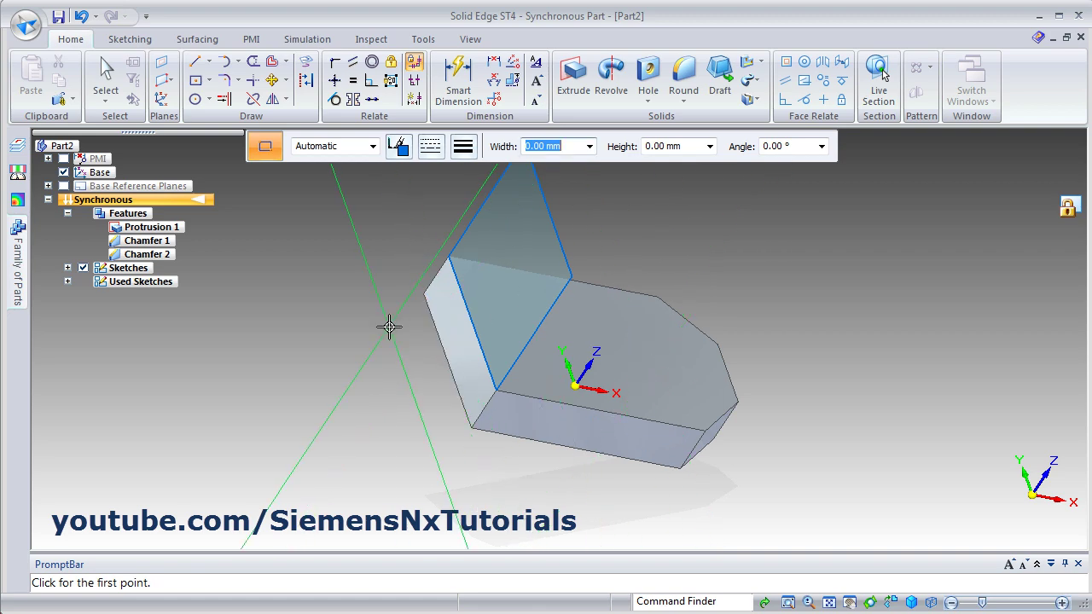
key("Escape")
mouse_move(451, 438)
middle_mouse_down()
mouse_move(517, 468)
mouse_move(472, 439)
middle_mouse_up()
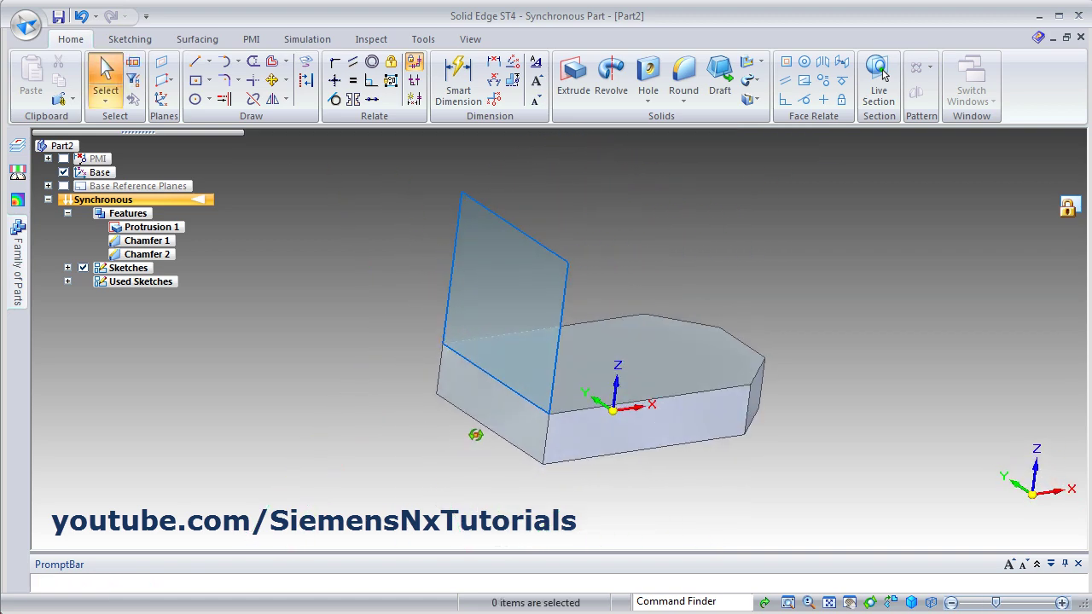
Dimension the rectangle's top edge 60 mm above the base's bottom edge
key("alt+Tab")
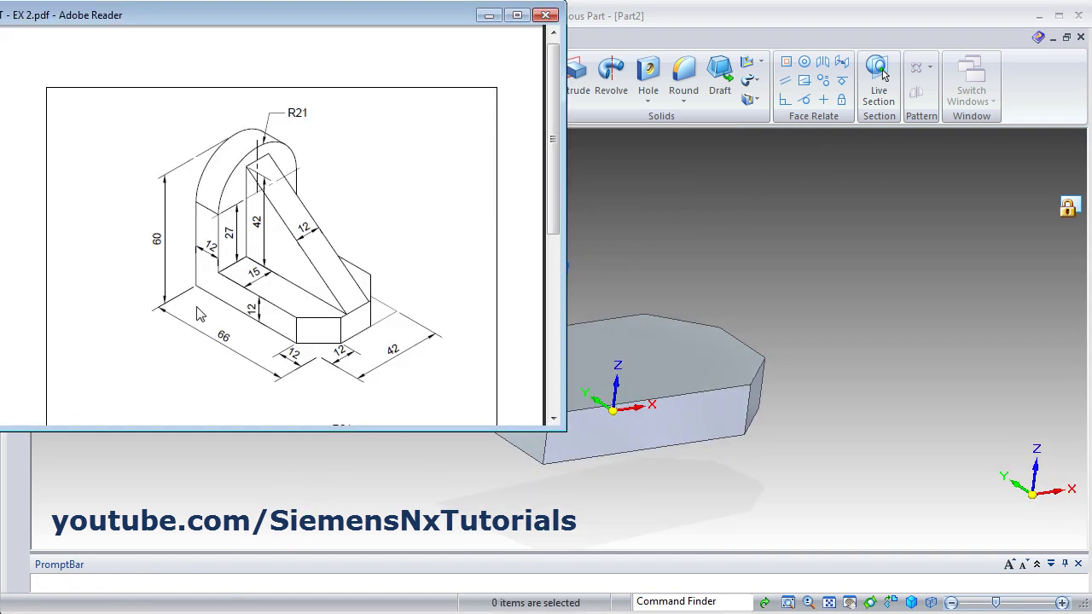
left_click(730, 226)
left_click(457, 82)
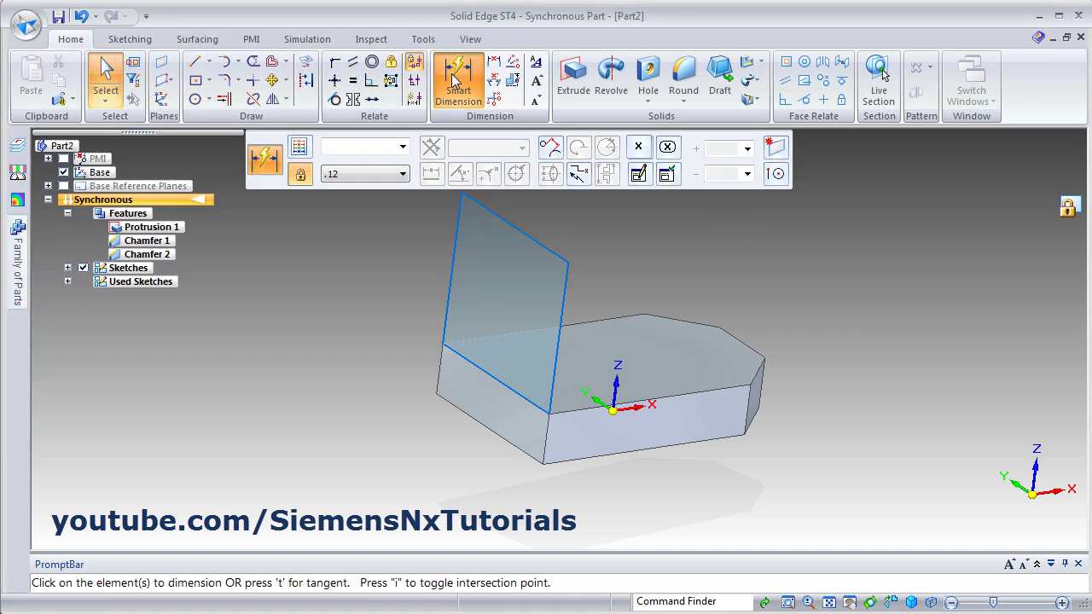
left_click(481, 426)
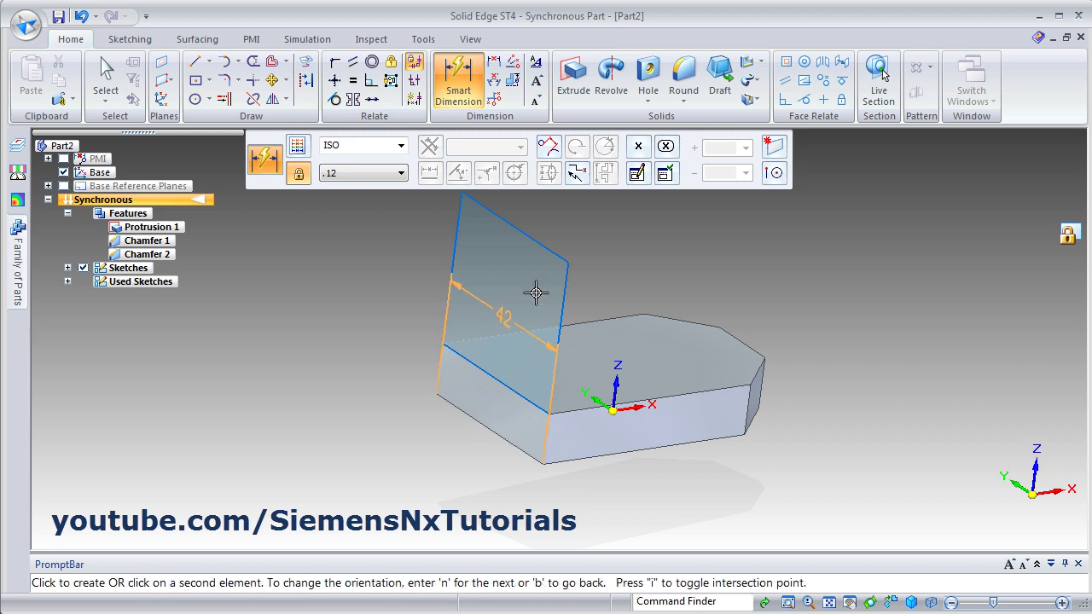
left_click(514, 227)
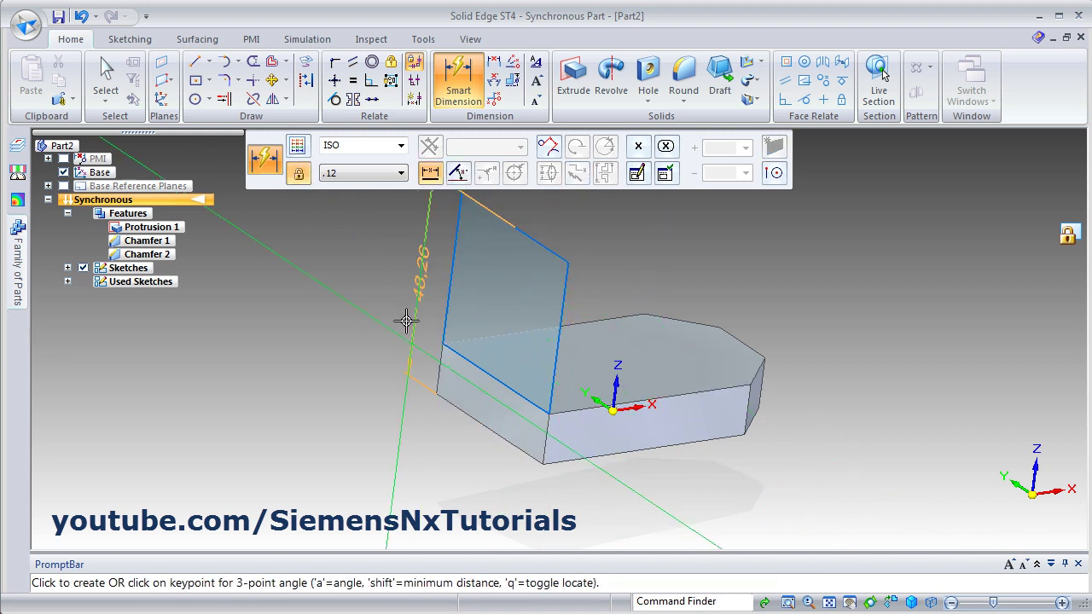
left_click(394, 326)
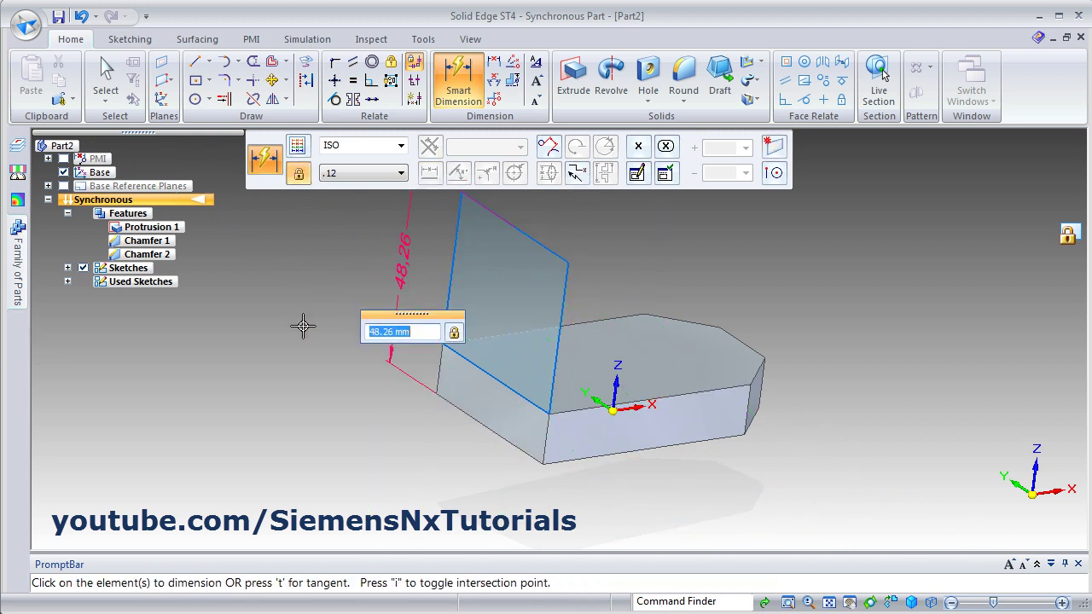
type("60")
key("Return")
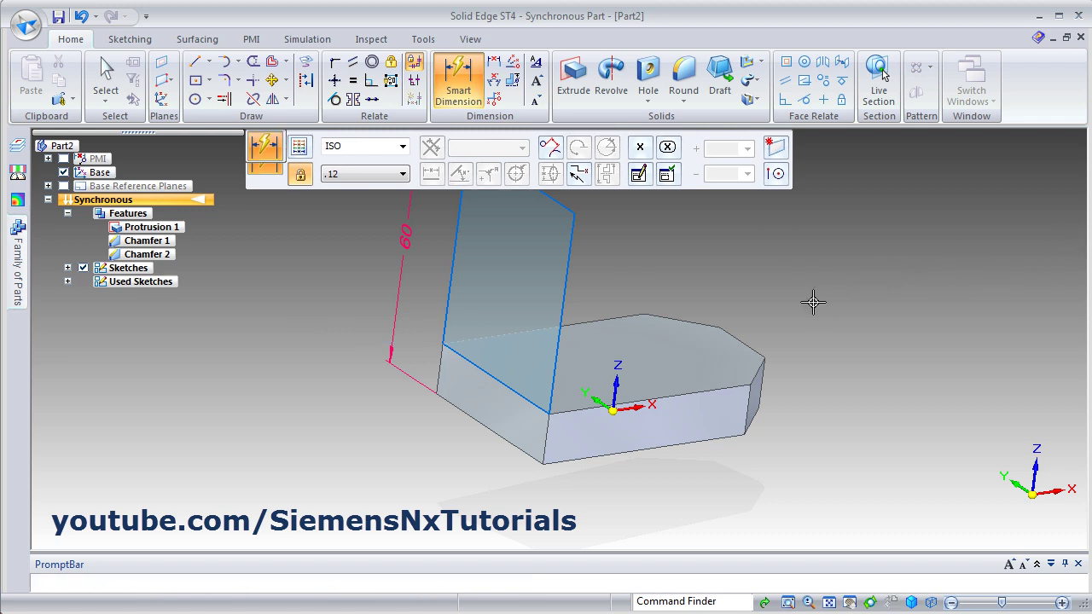
key("Escape")
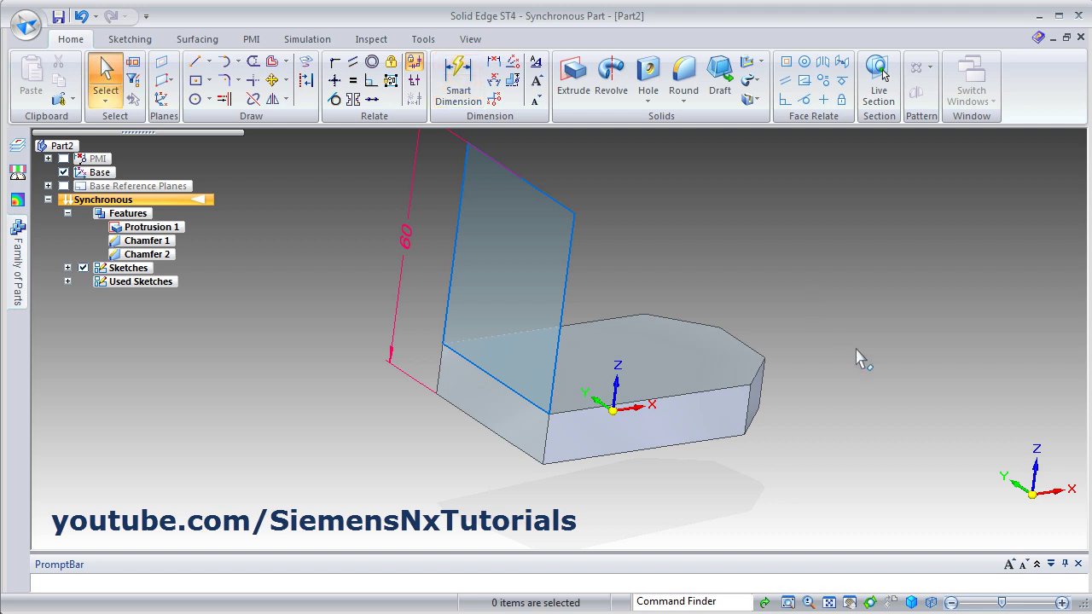
Extrude the 60 mm rectangle region 12 mm into an upright wall
left_click(508, 272)
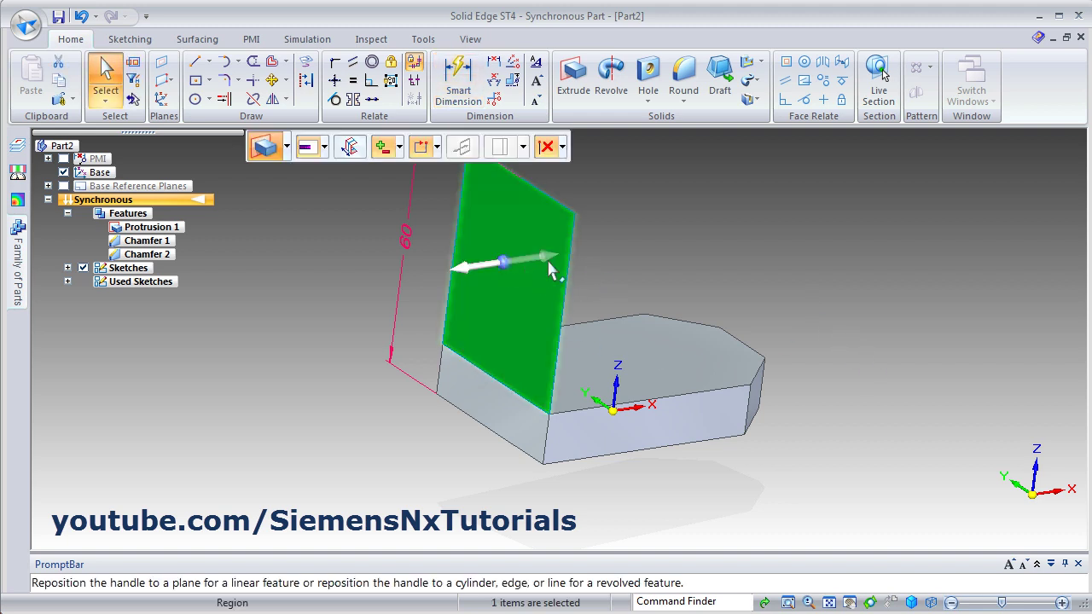
left_click(544, 266)
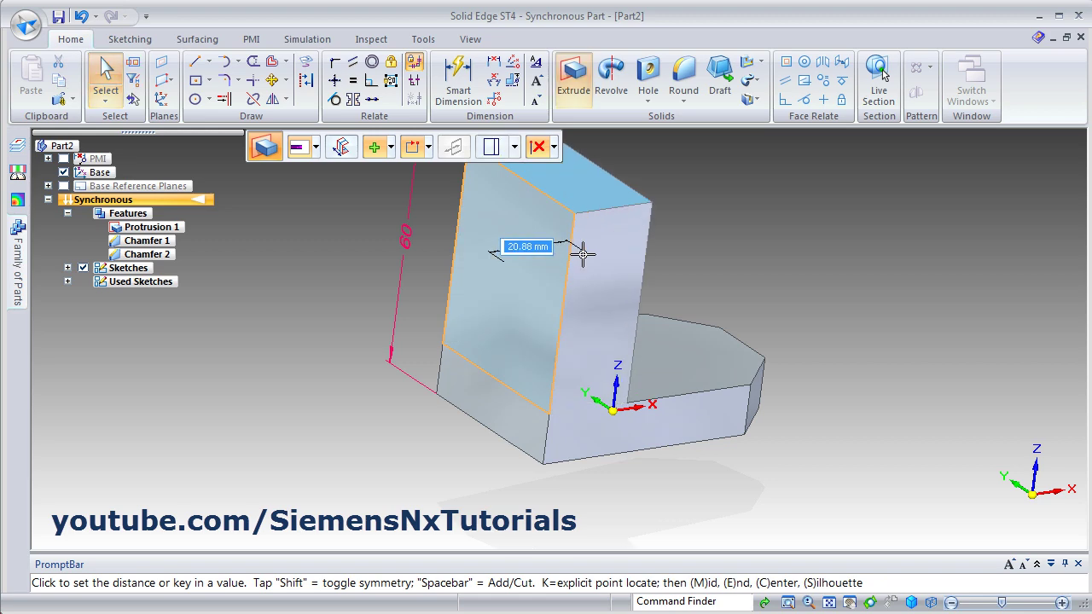
key("alt+Tab")
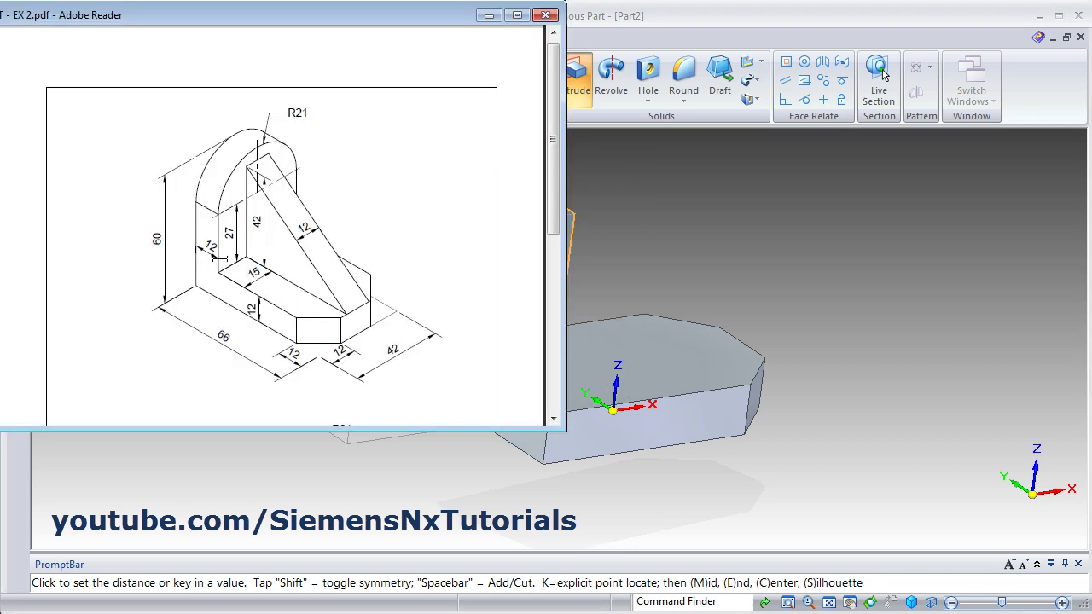
key("alt+Tab")
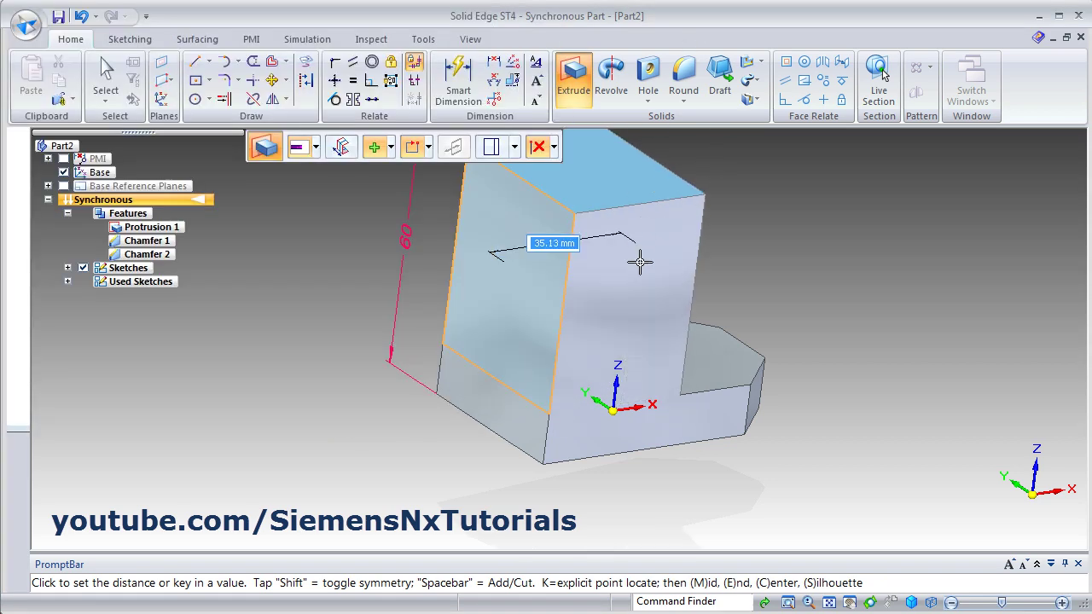
type("12")
key("Return")
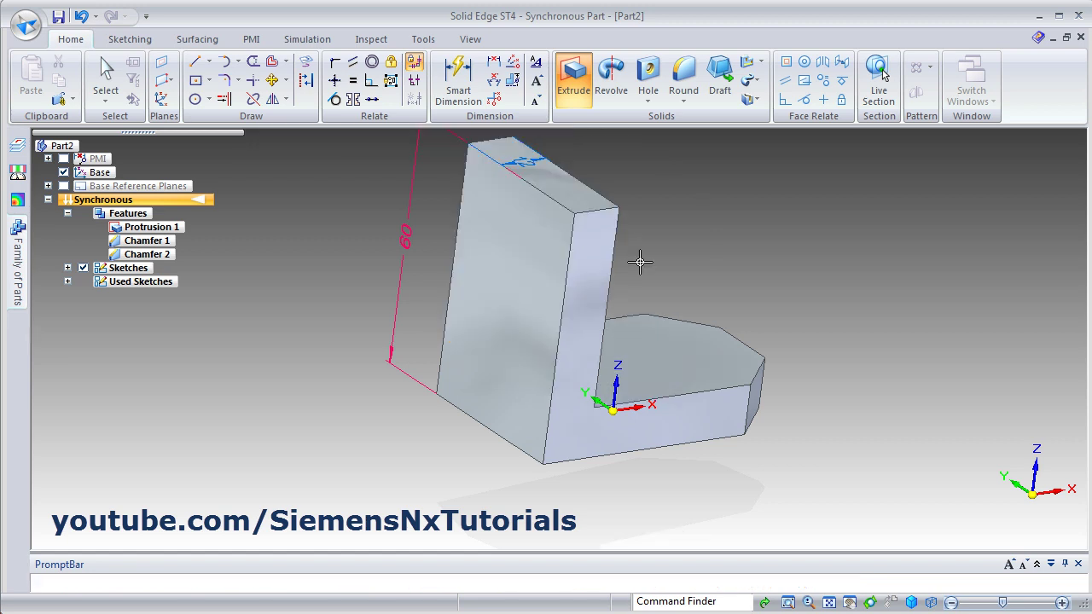
key("Escape")
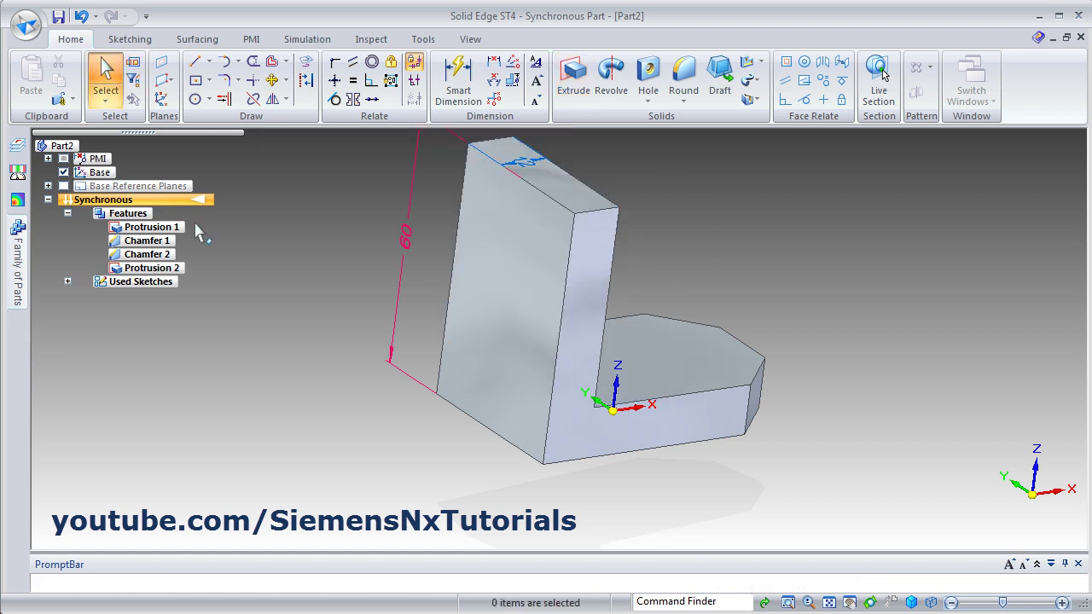
Hide the PMI dimension annotations and switch to the isometric view
left_click(64, 159)
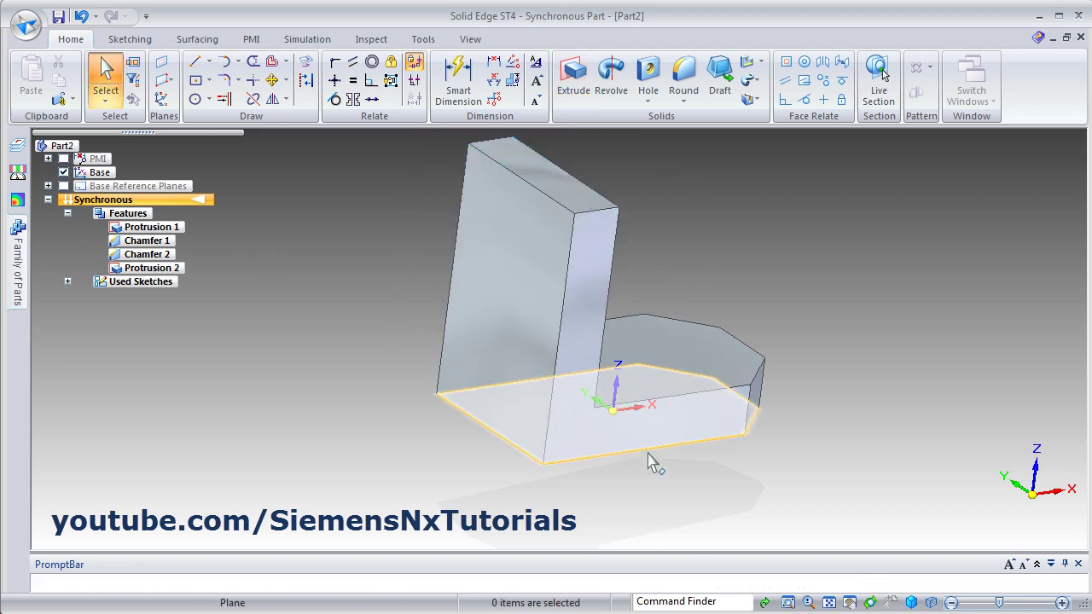
left_click(911, 602)
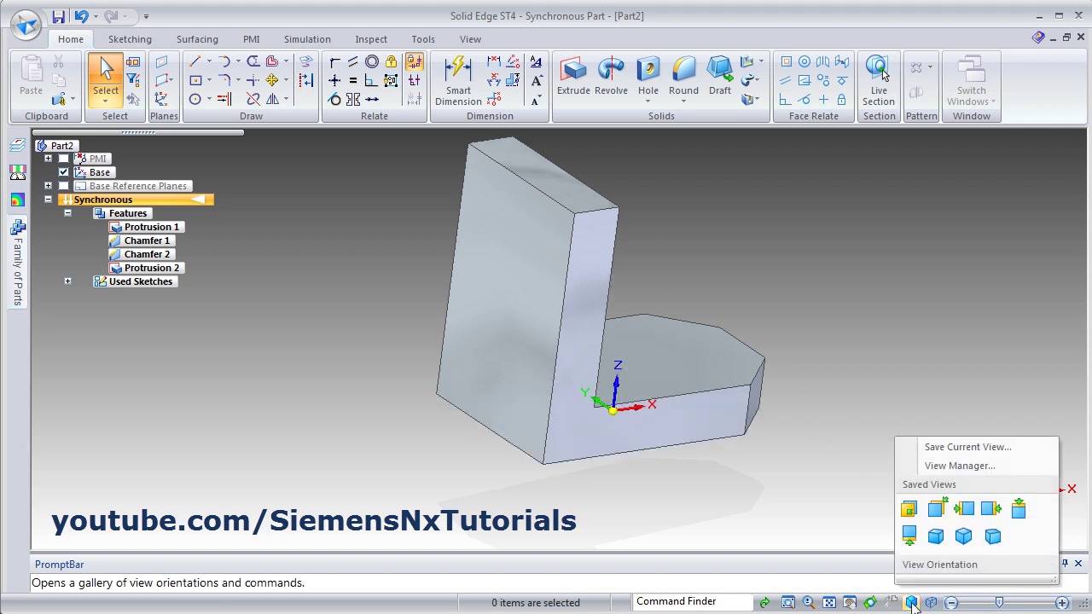
left_click(964, 537)
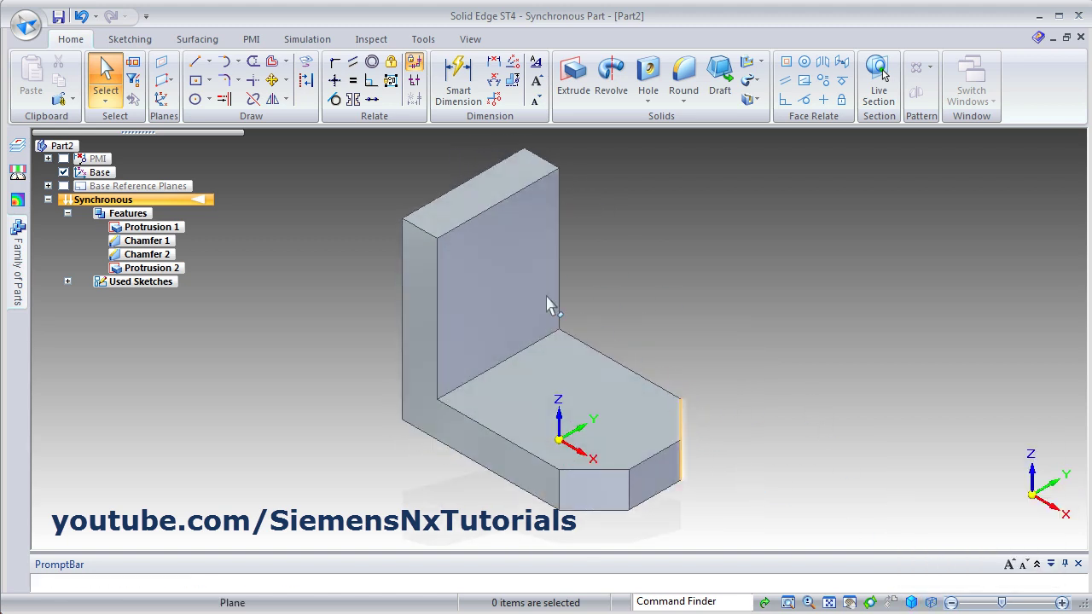
key("alt+Tab")
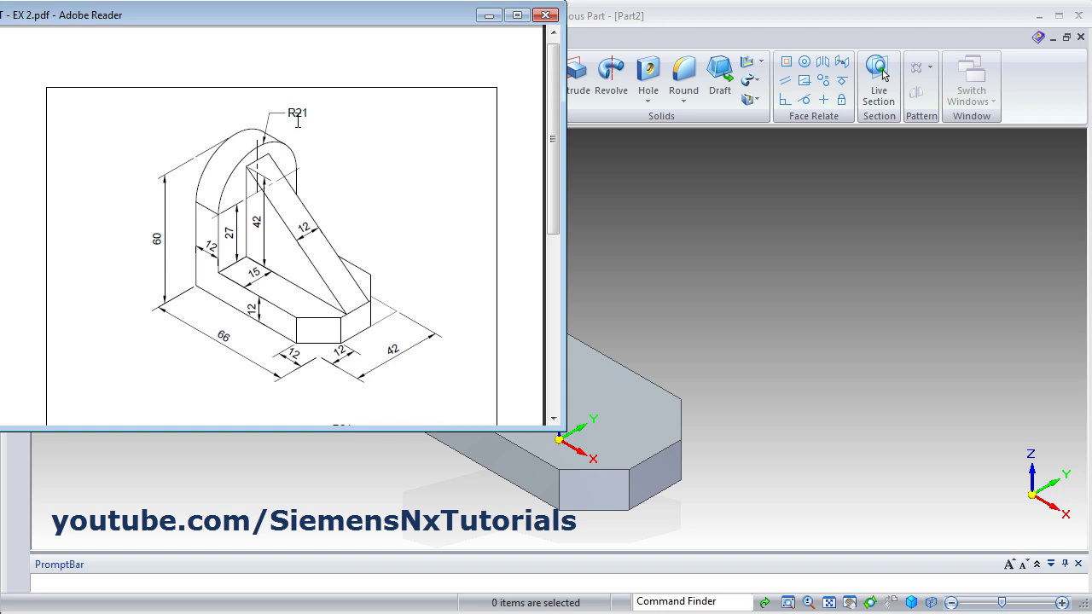
left_click(662, 244)
Round the upright's top-left and top-right edges with a 21 mm radius
left_click(683, 79)
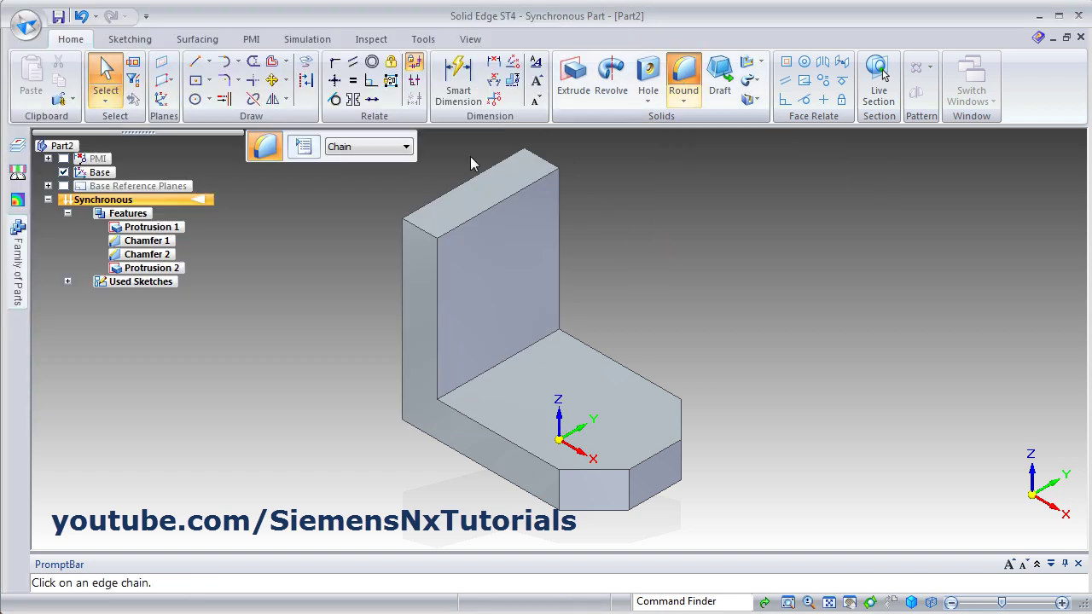
left_click(426, 233)
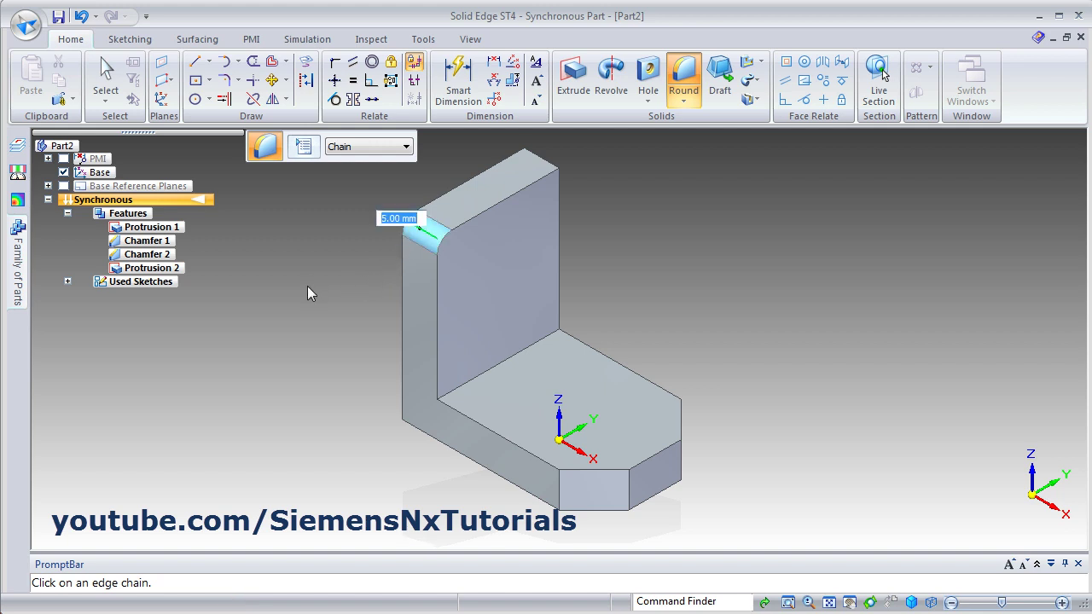
type("25")
key("Return")
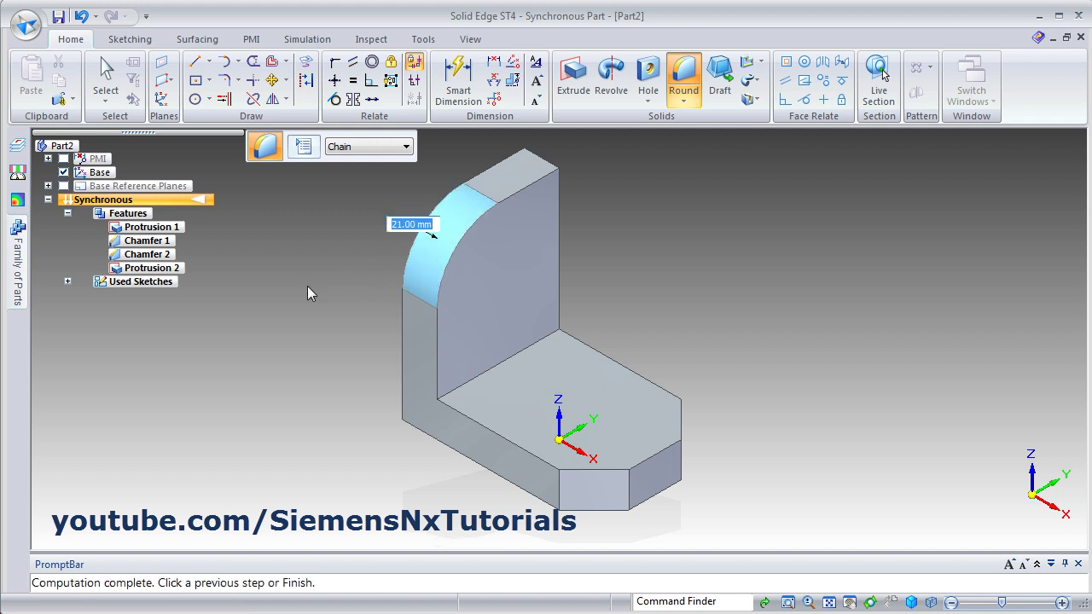
right_click(474, 231)
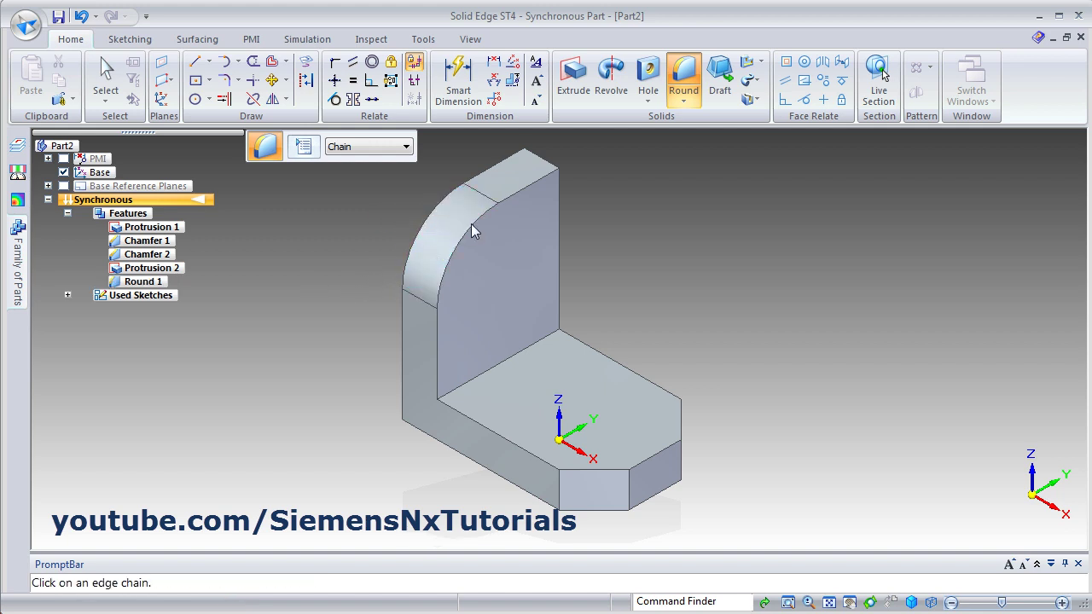
left_click(549, 164)
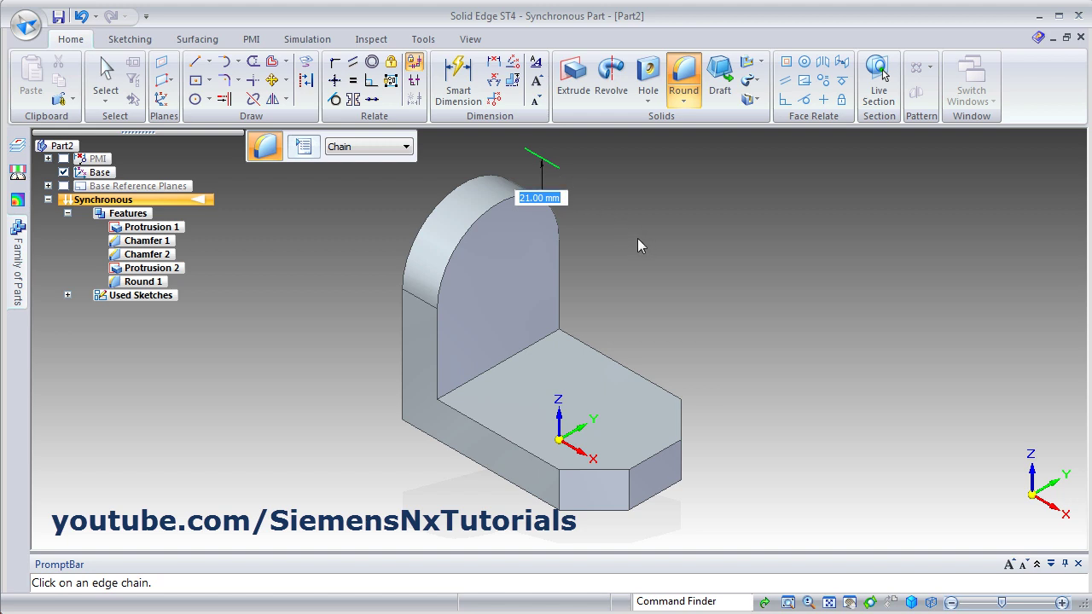
key("Return")
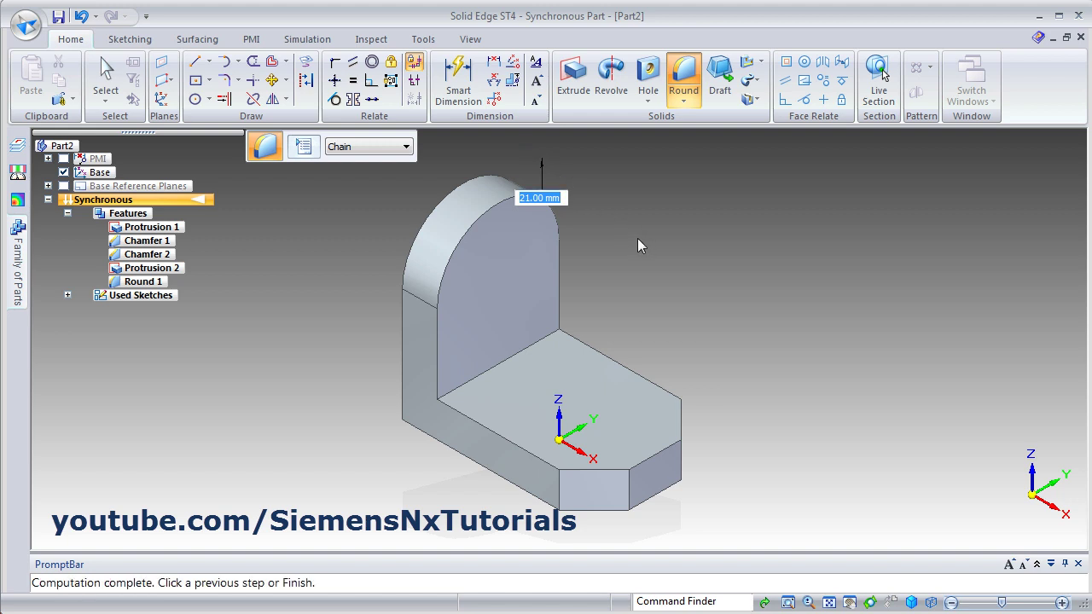
right_click(637, 246)
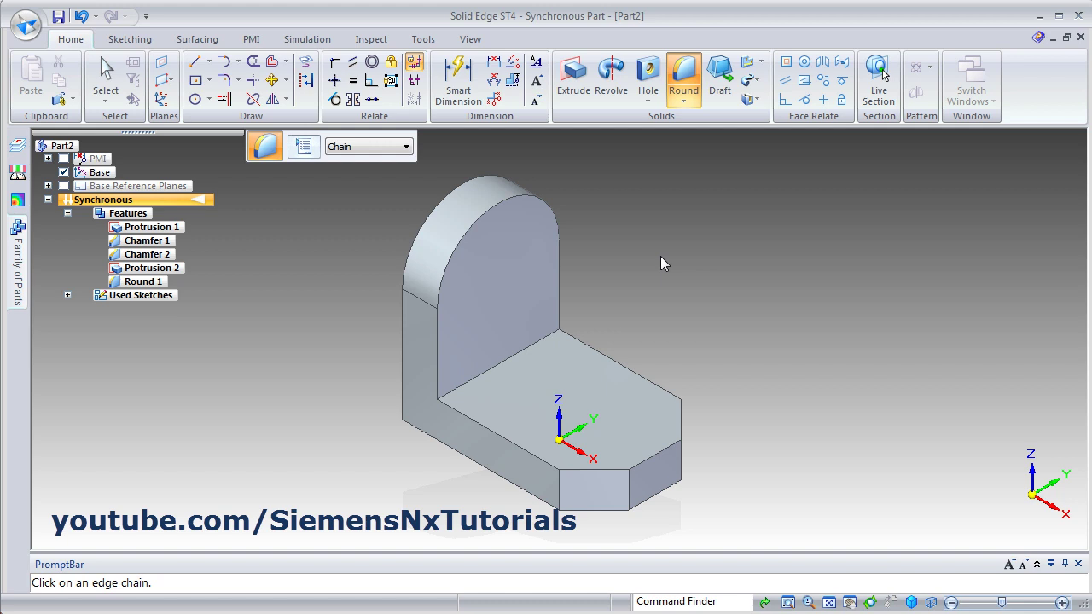
key("Escape")
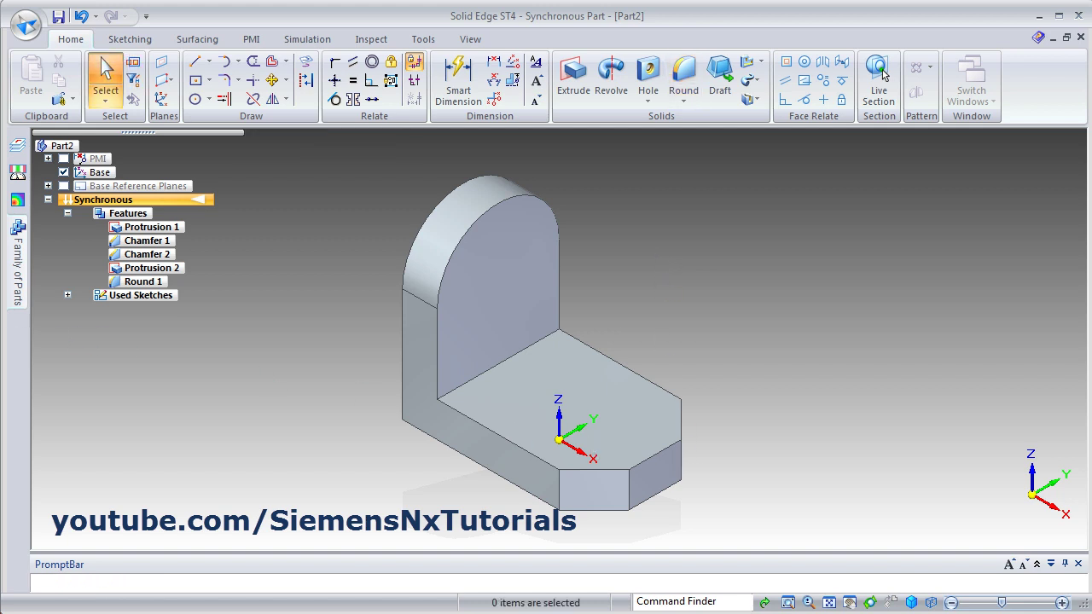
key("alt+Tab")
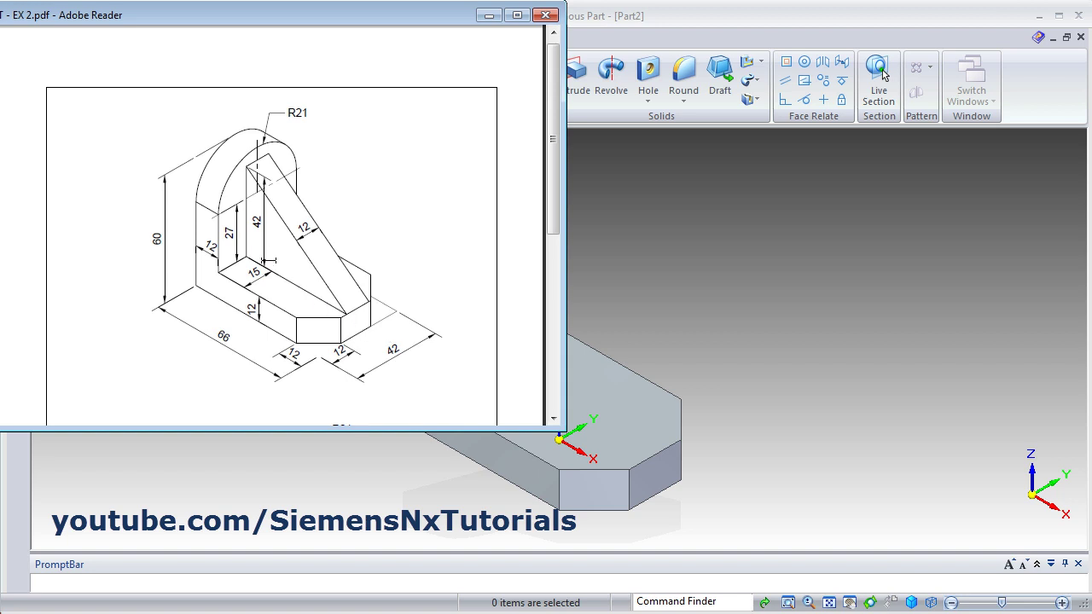
Create a coincident reference plane based on Plane (Base) via QuickPick
left_click(722, 316)
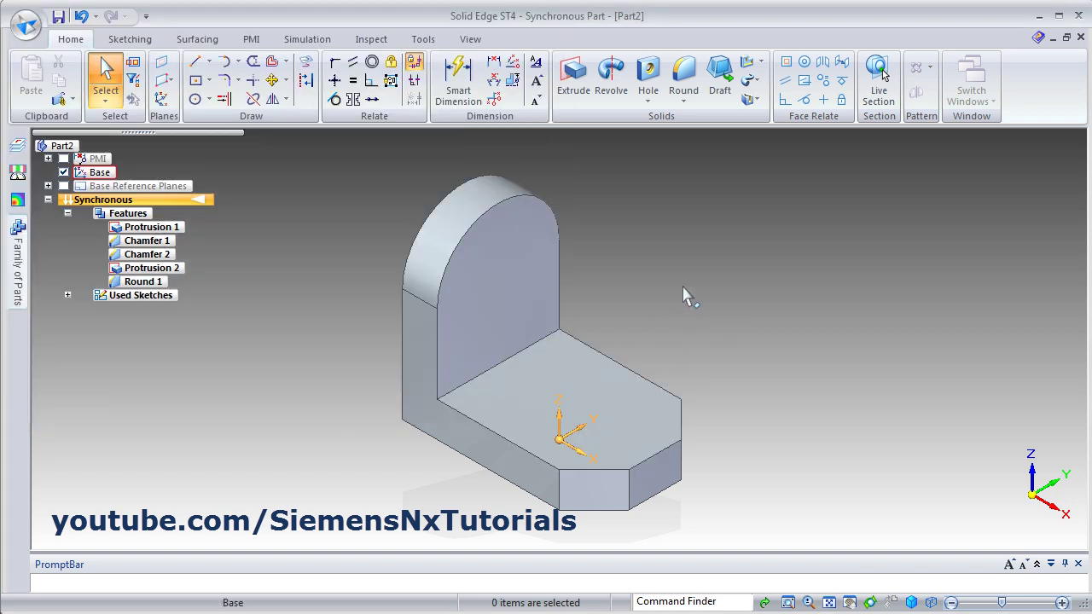
left_click(159, 73)
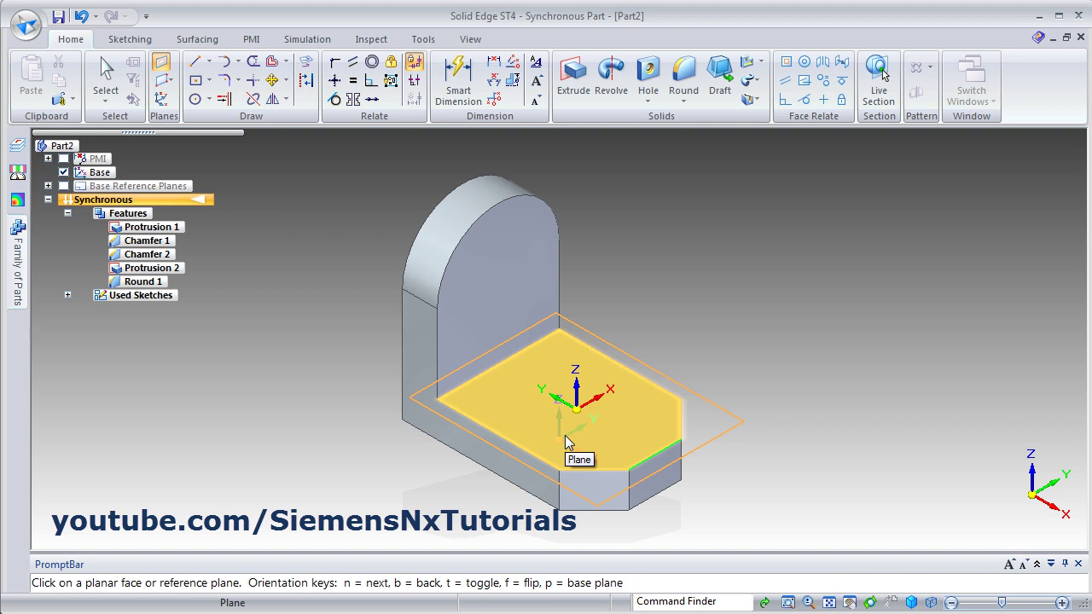
right_click(568, 441)
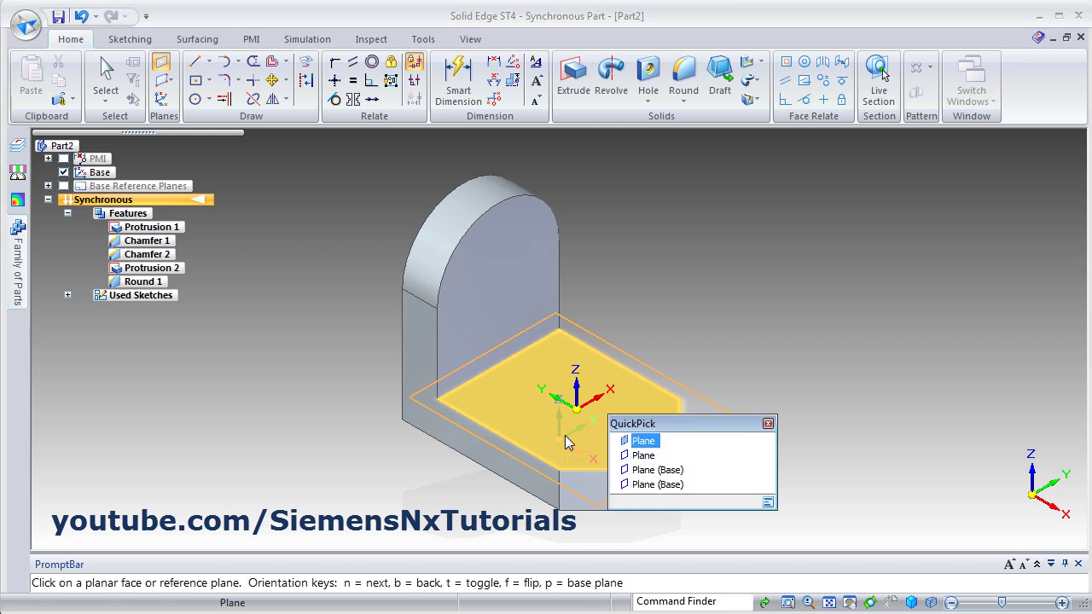
left_click(651, 470)
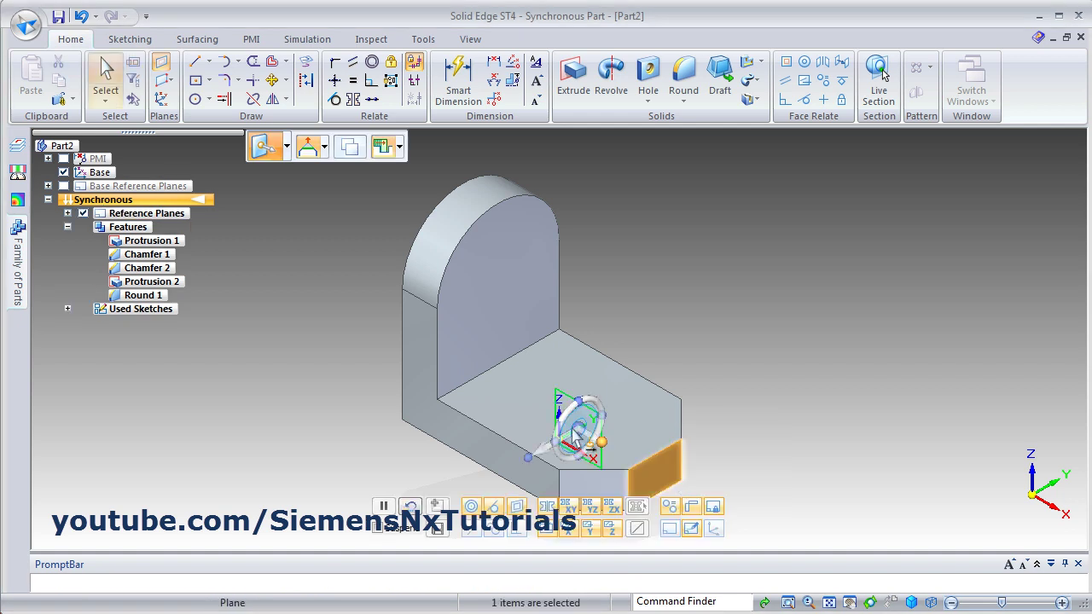
key("Escape")
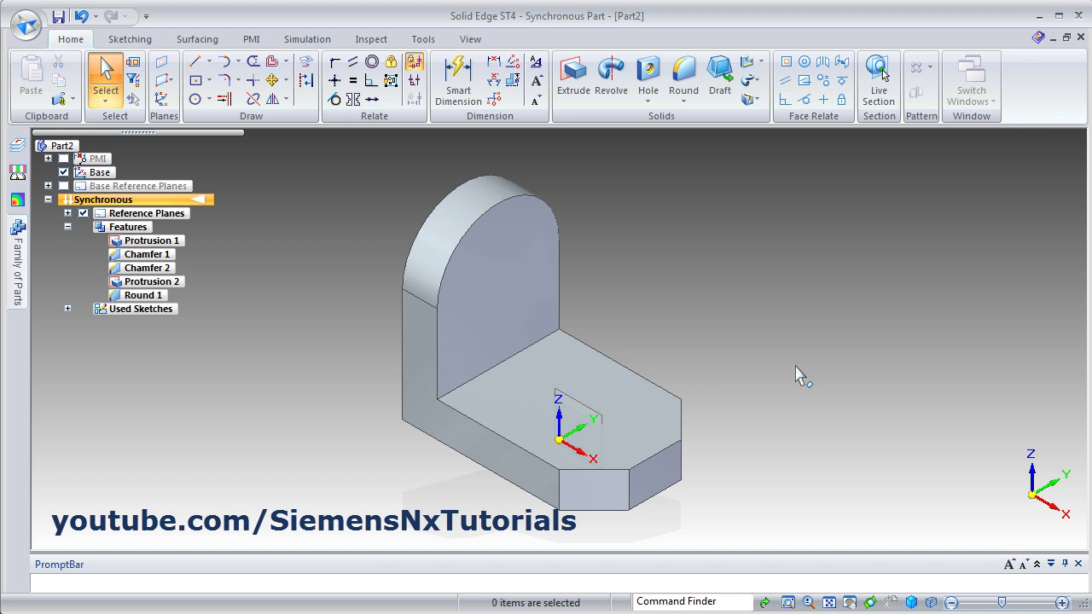
On the locked new plane, draw vertical, horizontal and diagonal lines closing the rib triangle
left_click(195, 67)
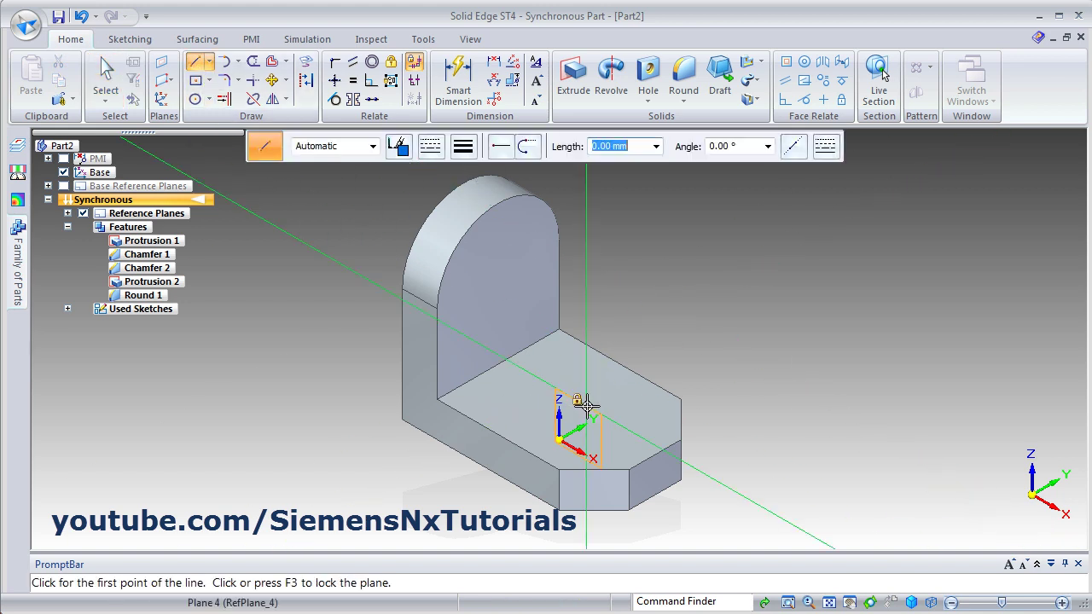
key("F3")
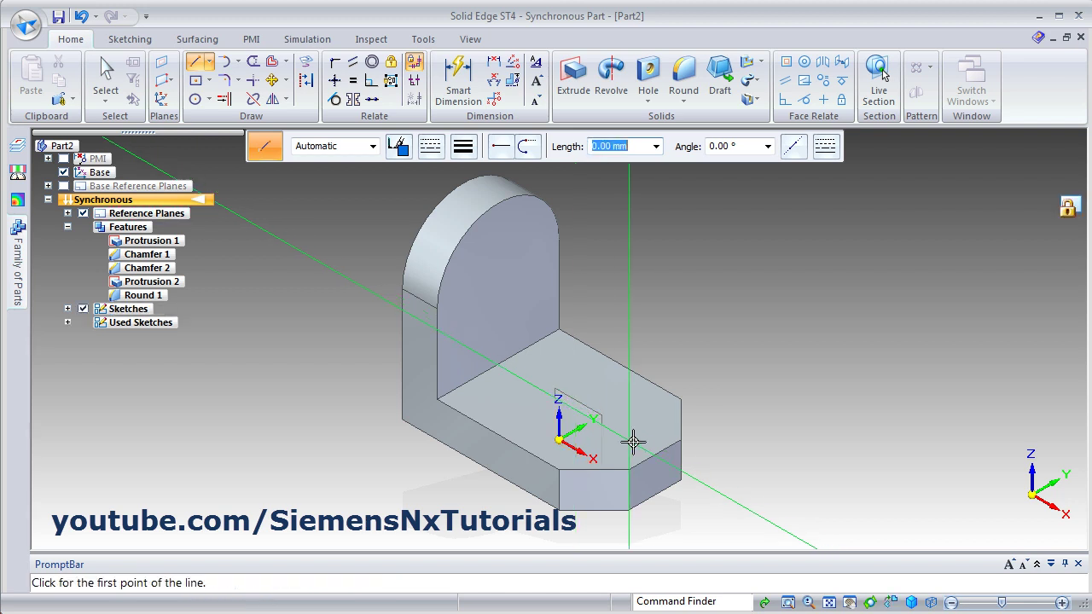
left_click(889, 604)
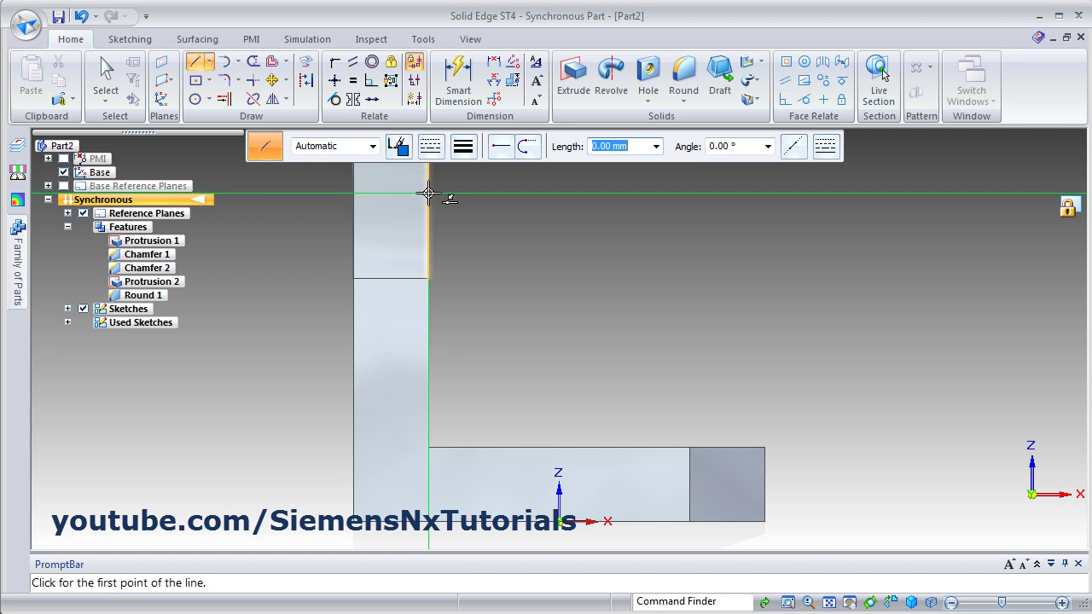
left_click(428, 195)
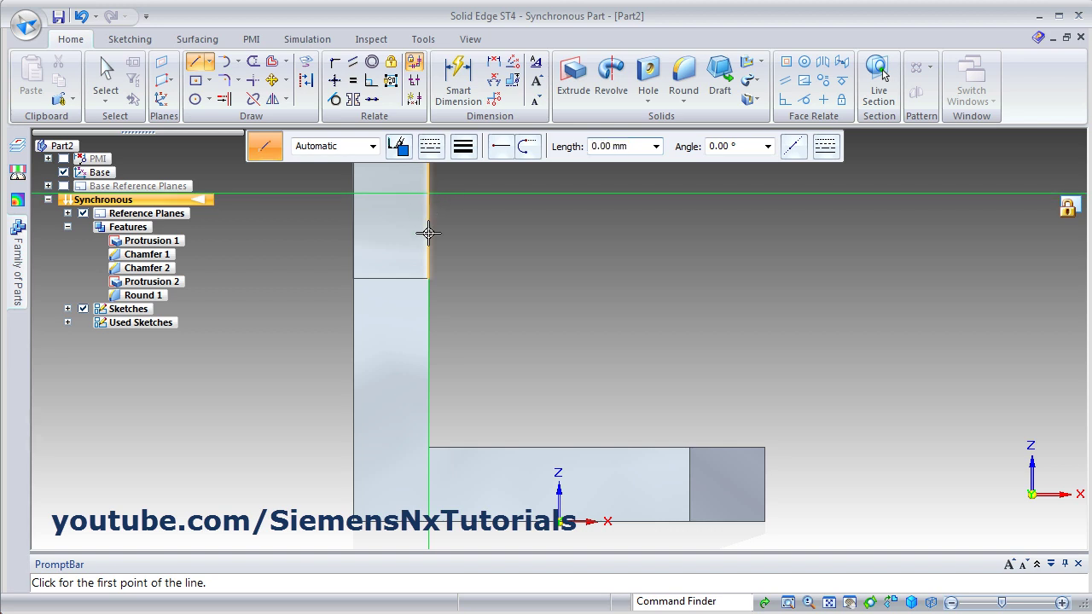
left_click(428, 447)
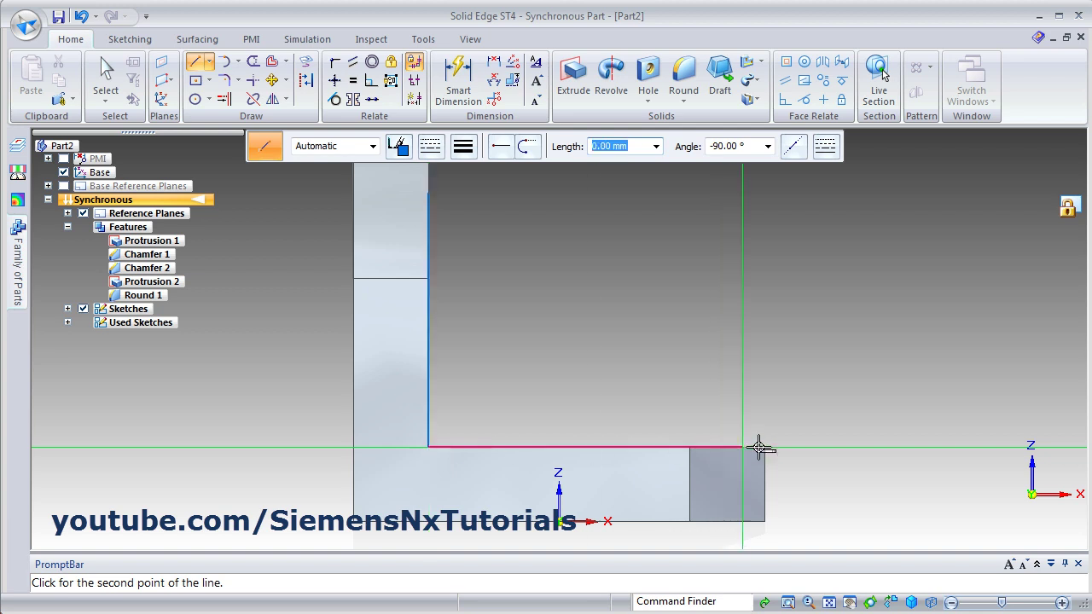
left_click(765, 447)
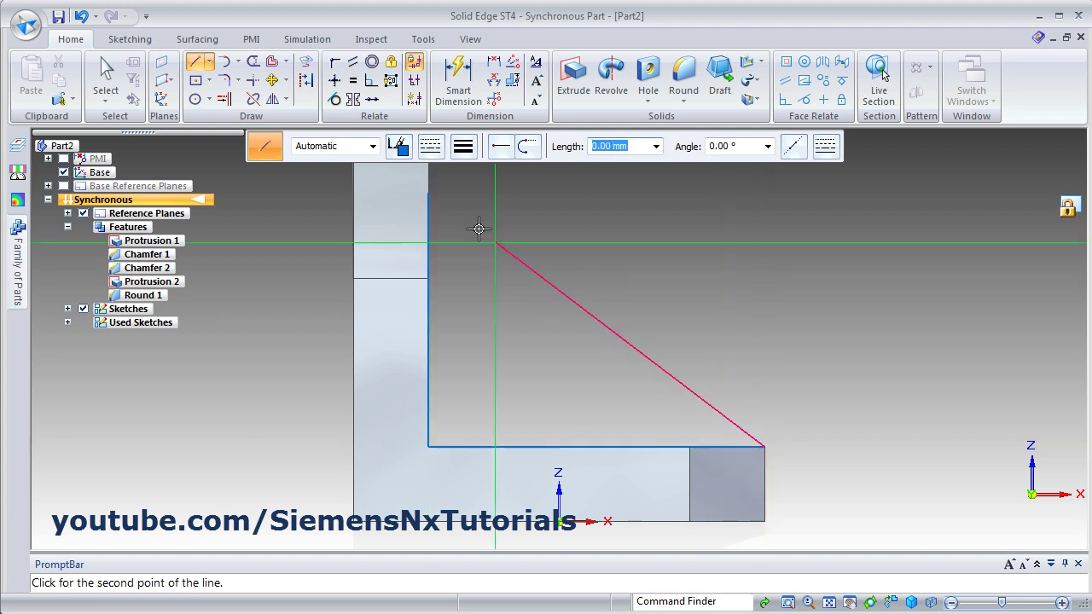
left_click(429, 195)
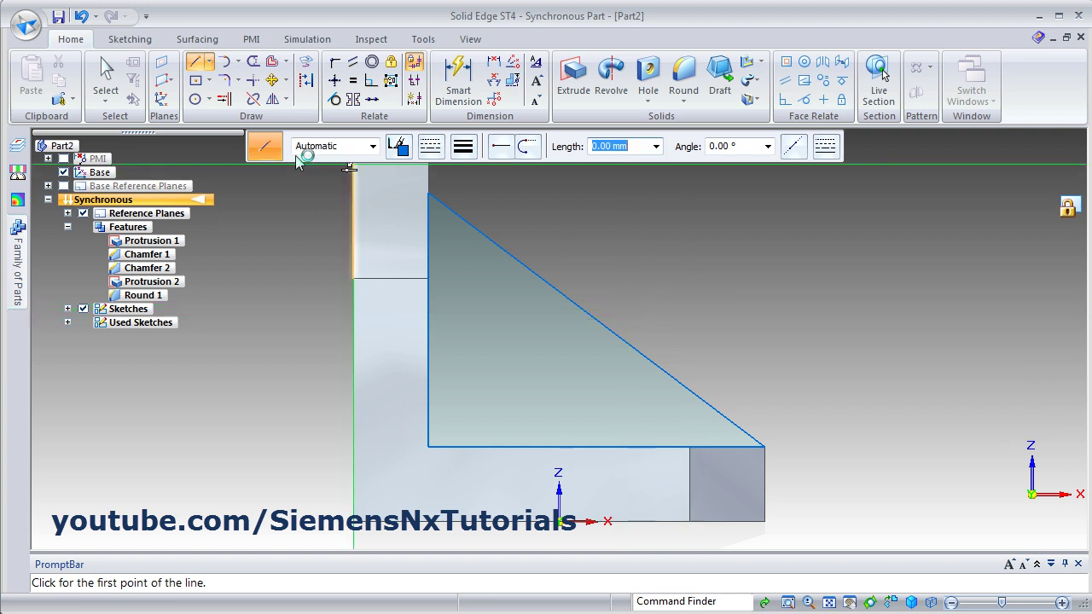
left_click(461, 86)
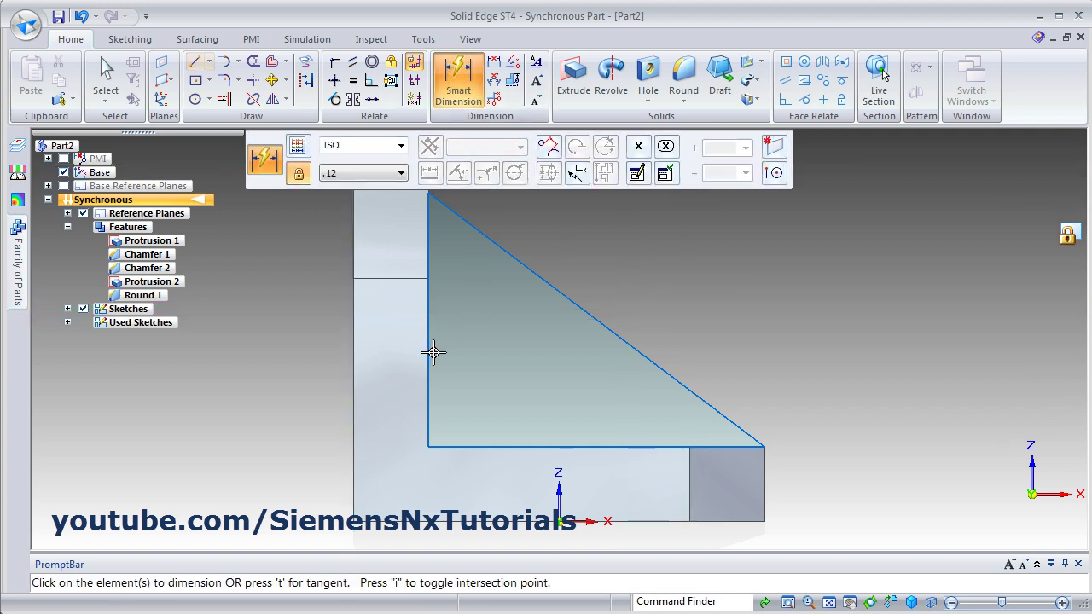
Dimension the rib triangle's vertical edge to 42 mm, then orbit to an isometric view
left_click(427, 249)
left_click(299, 307)
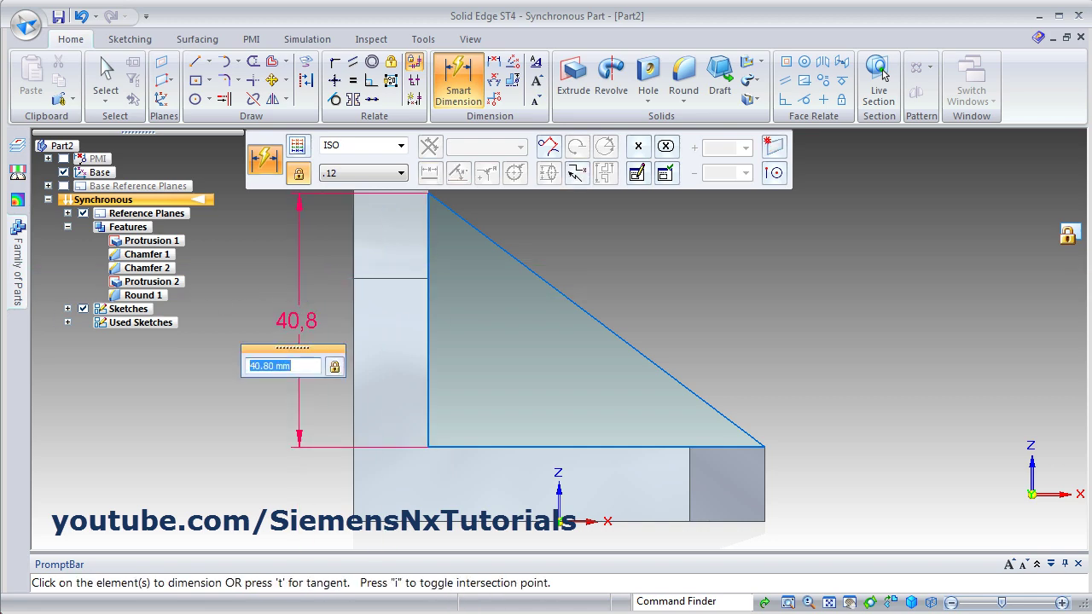
key("alt+Tab")
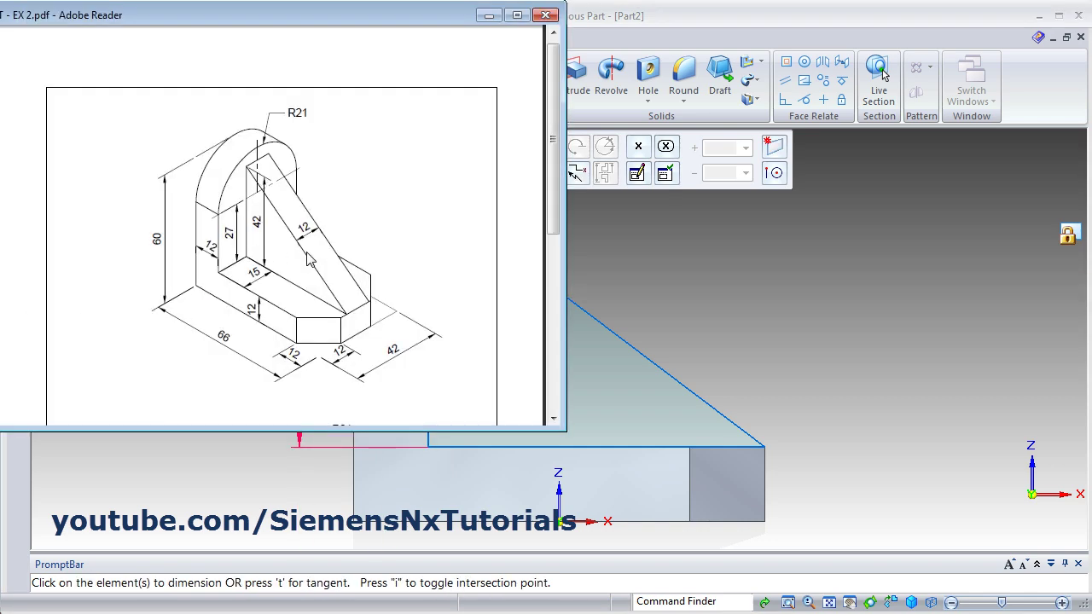
key("alt+Tab")
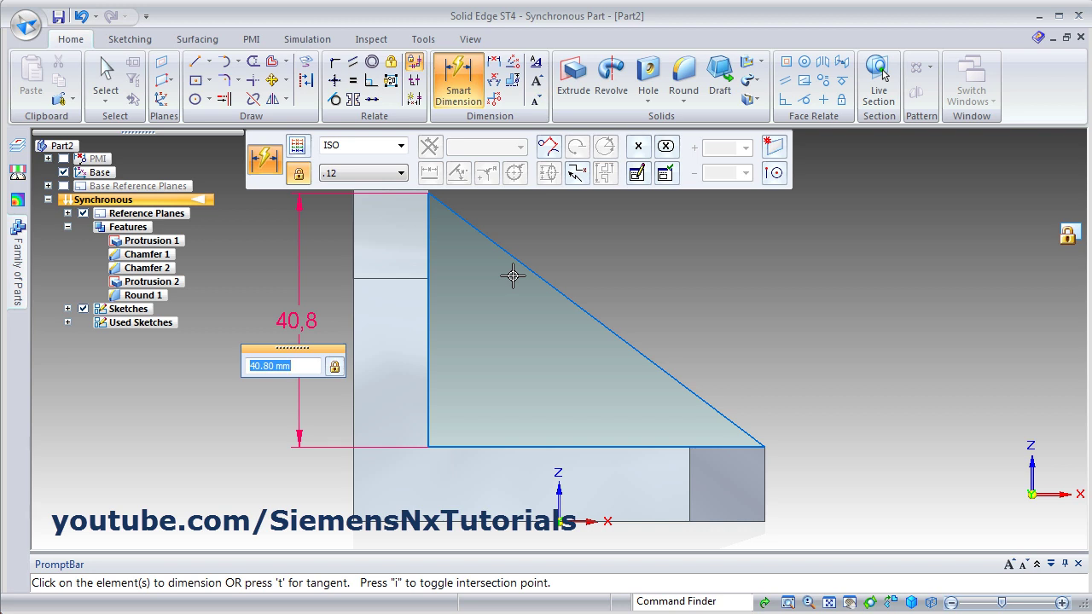
type("42")
key("Return")
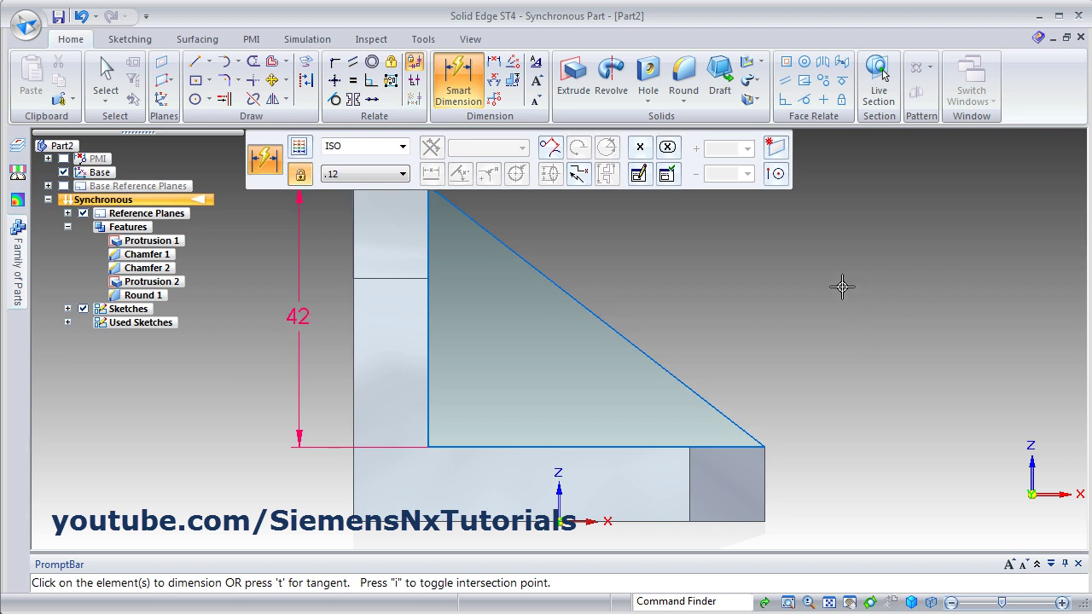
key("Escape")
middle_click_drag(580, 247, 653, 347)
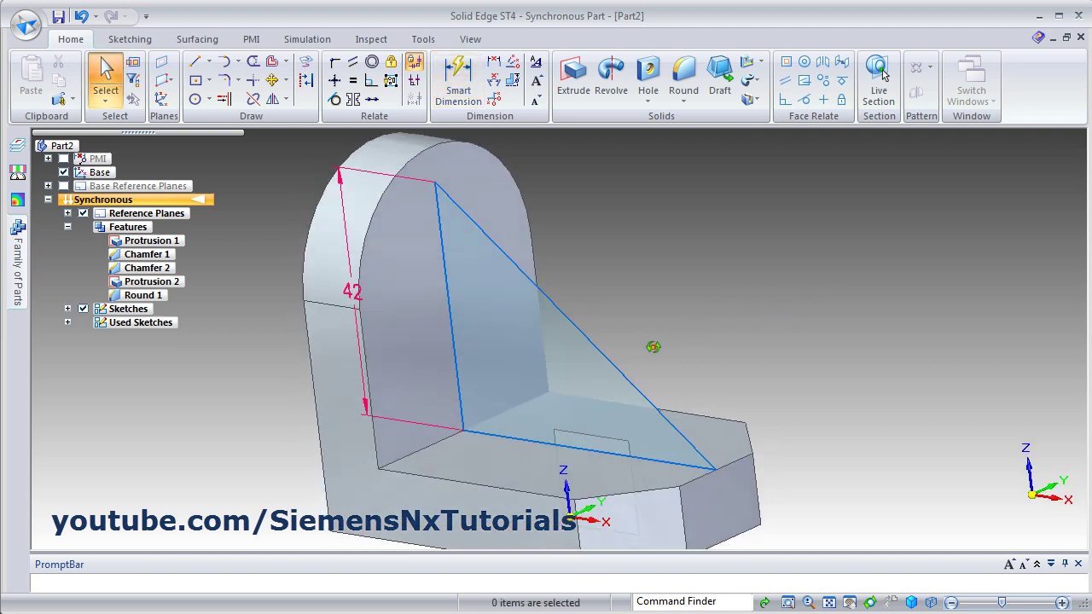
Extrude the triangular rib symmetrically 12 mm thick, then switch to the isometric view
left_click(541, 367)
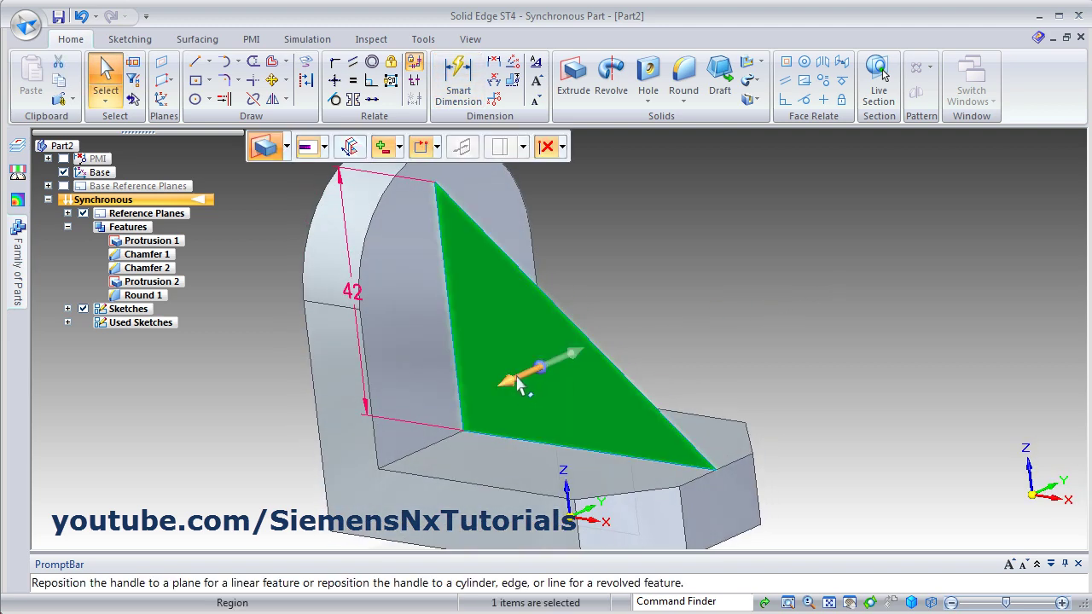
left_click(517, 376)
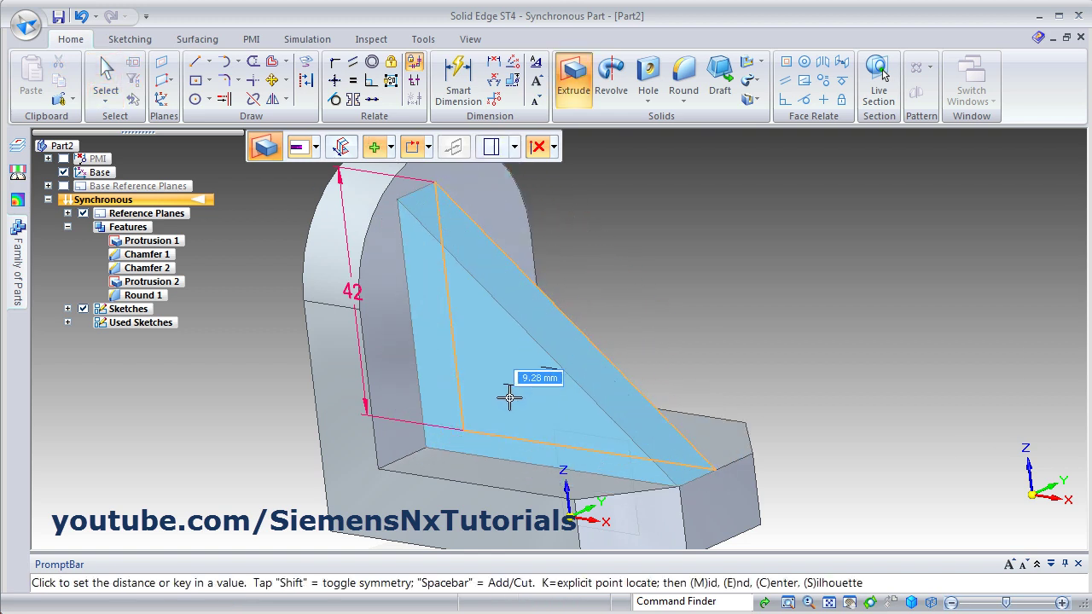
left_click(343, 150)
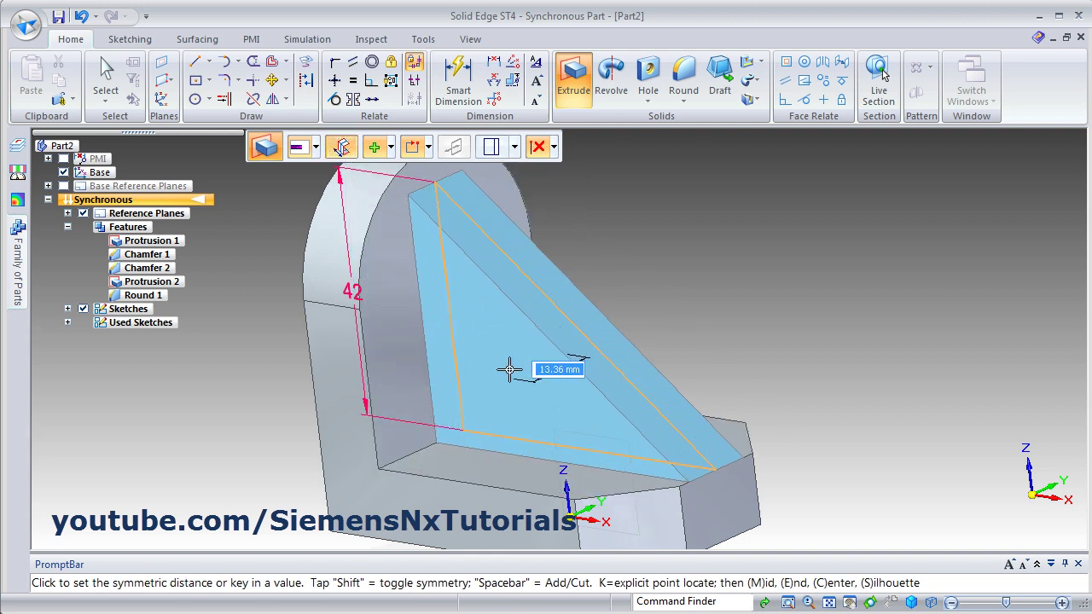
type("12")
key("Return")
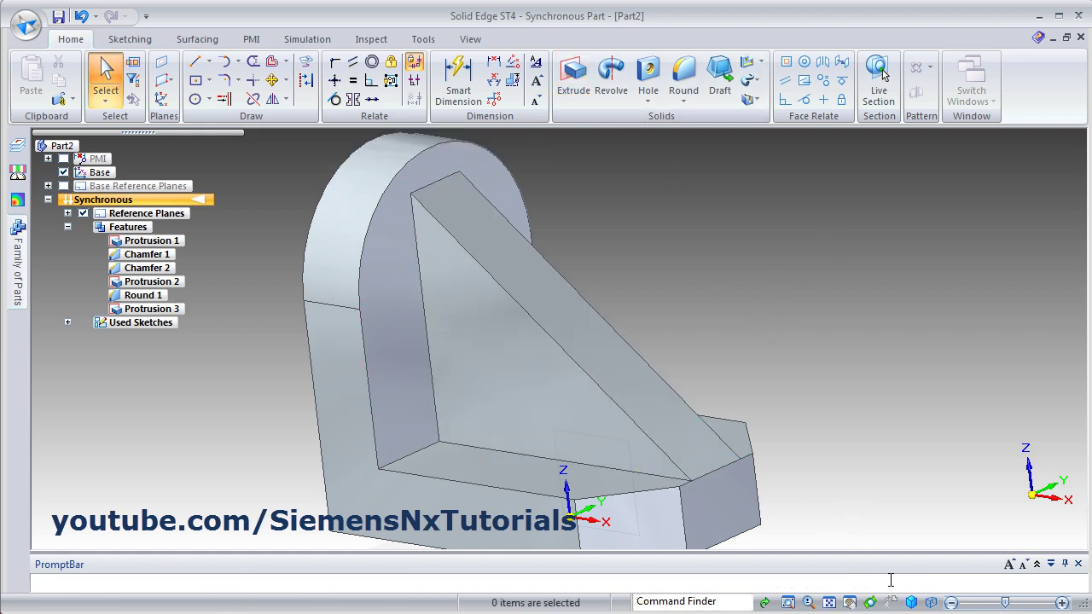
left_click(912, 604)
left_click(965, 532)
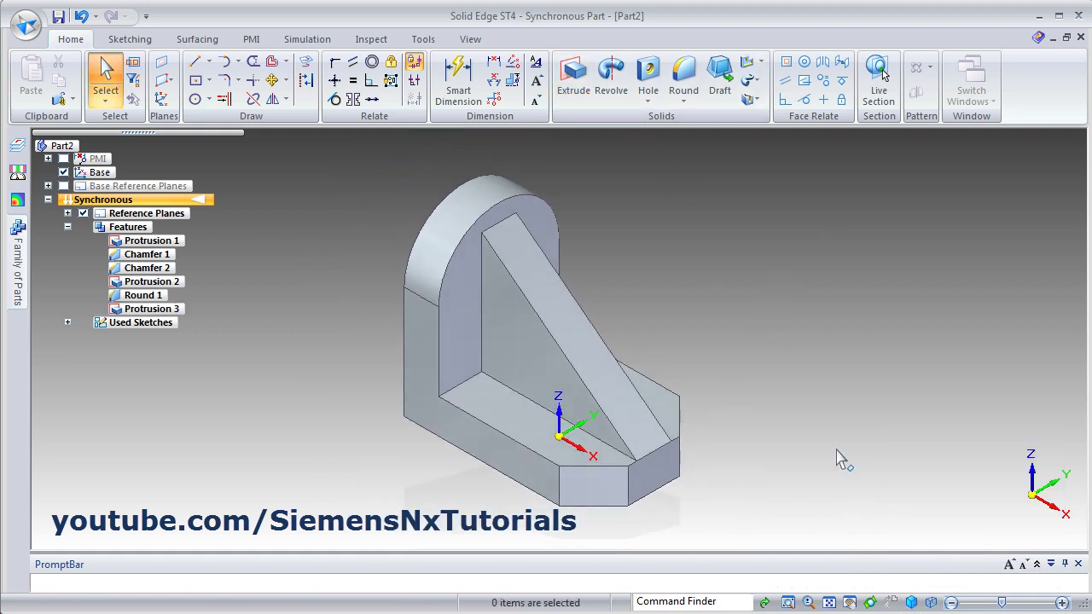
Consult the EX 2 PDF drawing, then create a new empty ISO part, Part3
key("alt+Tab")
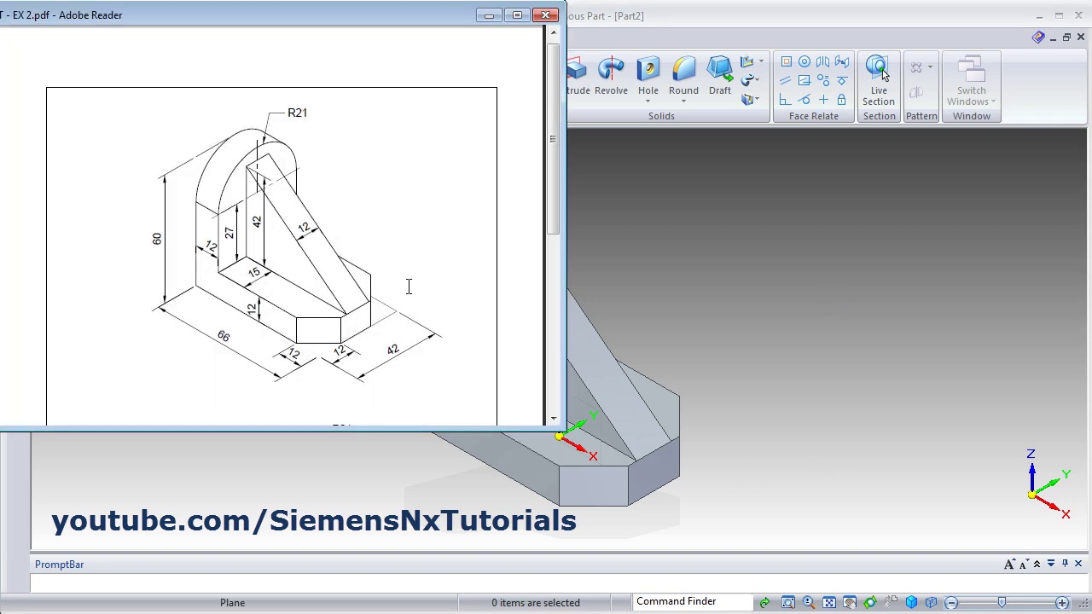
scroll(411, 294, "down", 8)
key("alt+Tab")
left_click(28, 28)
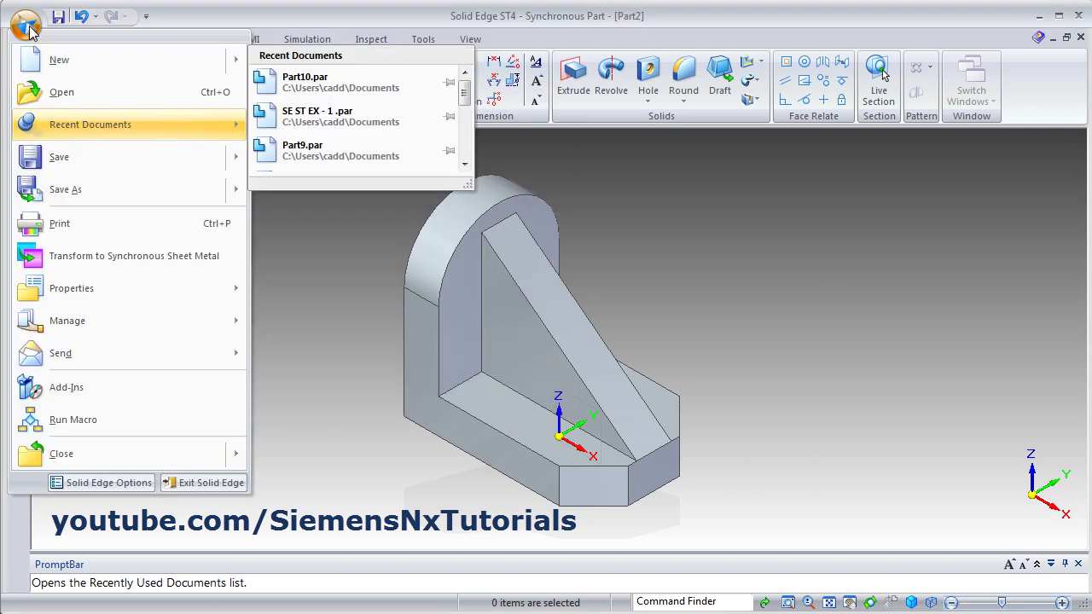
mouse_move(61, 72)
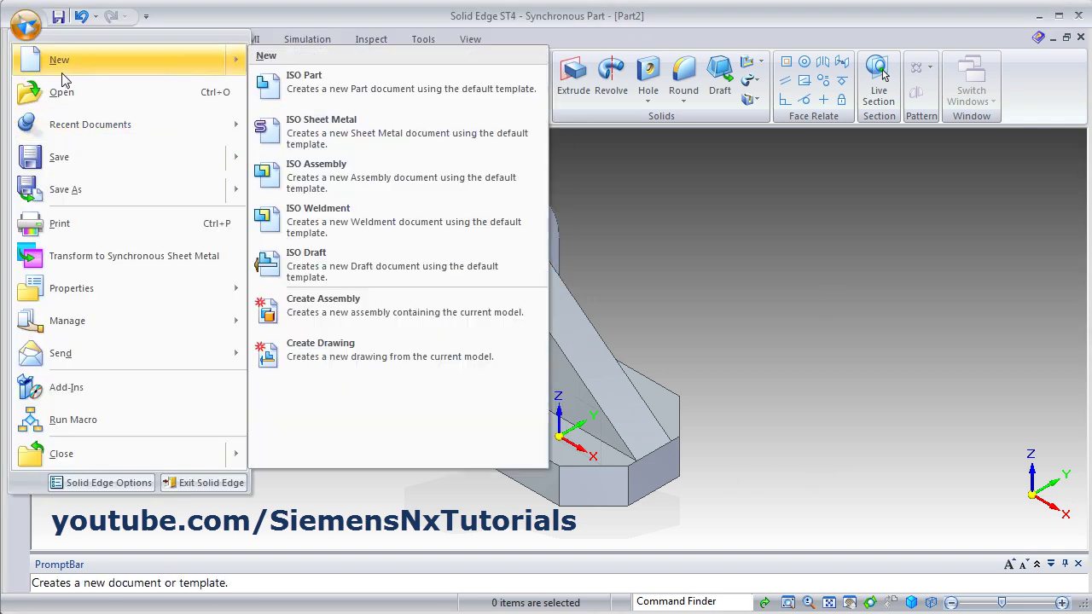
left_click(327, 86)
key("alt+Tab")
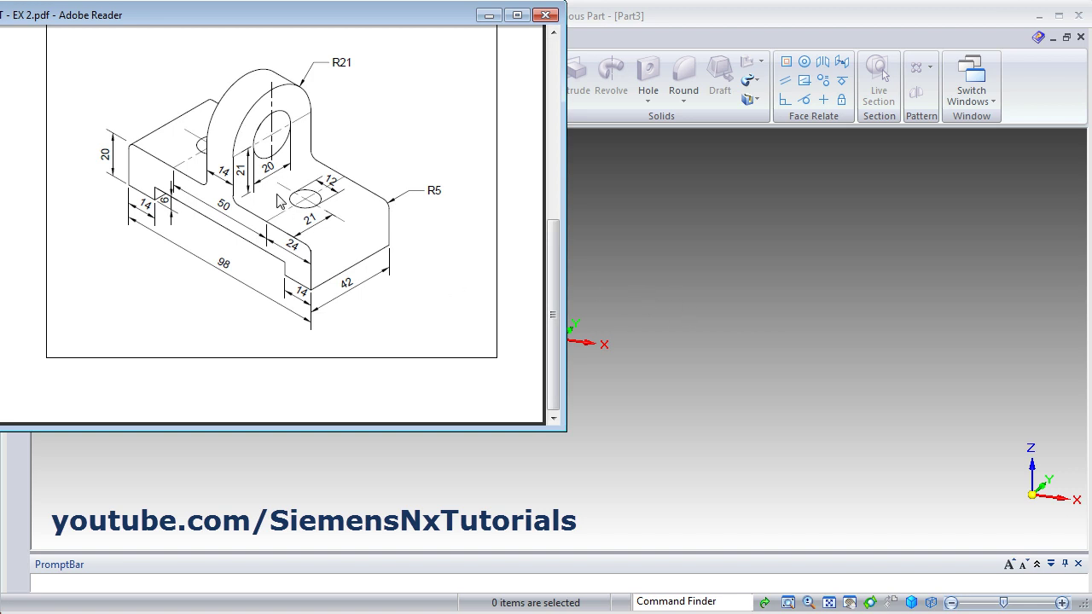
left_click(714, 324)
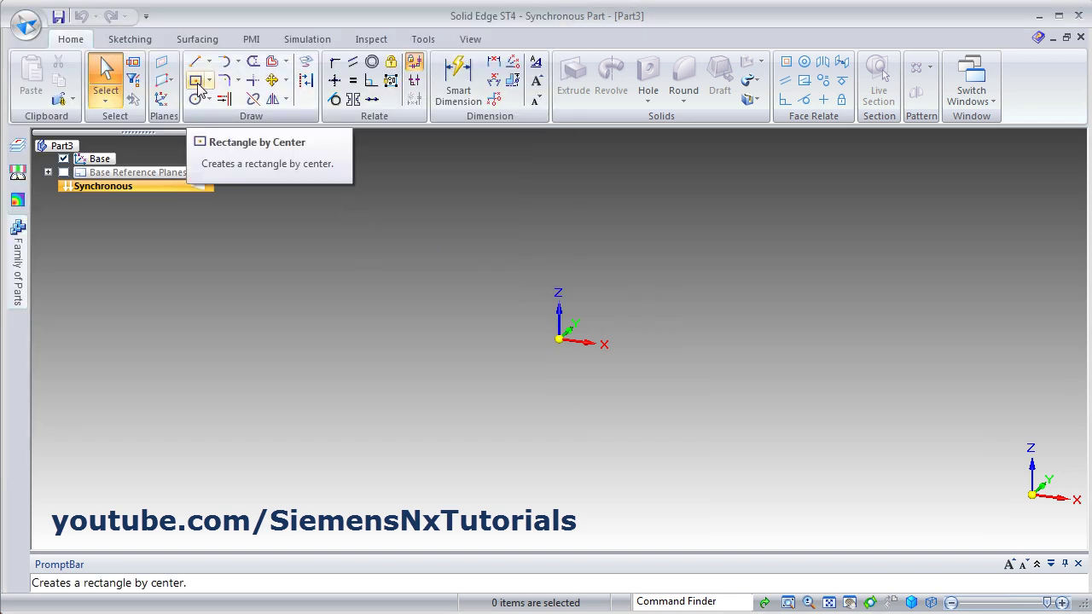
Draw a centre rectangle on the locked base plane, centred at the origin
left_click(196, 83)
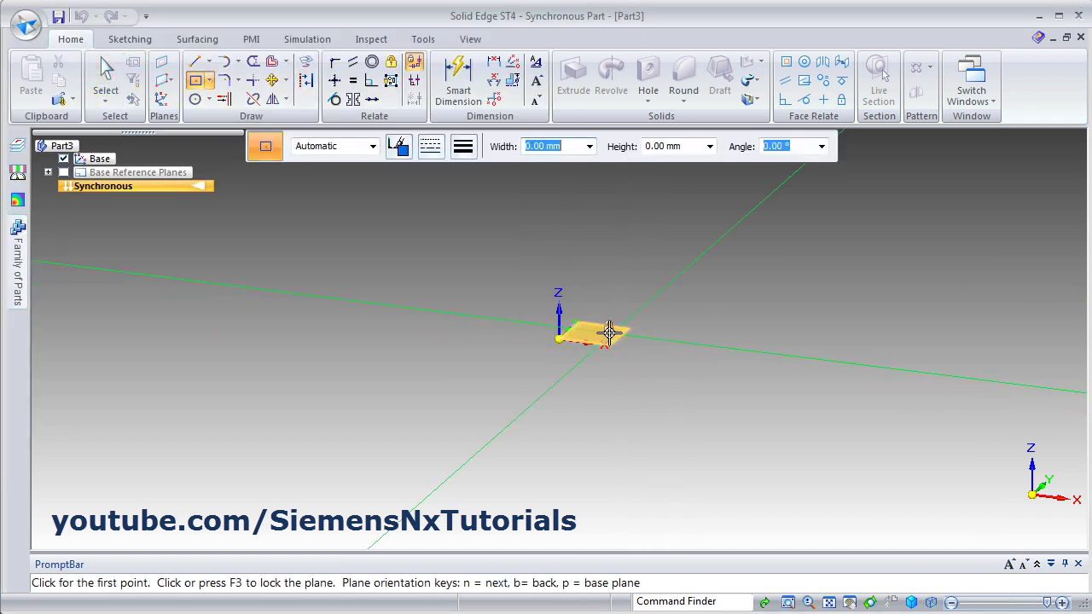
key("F3")
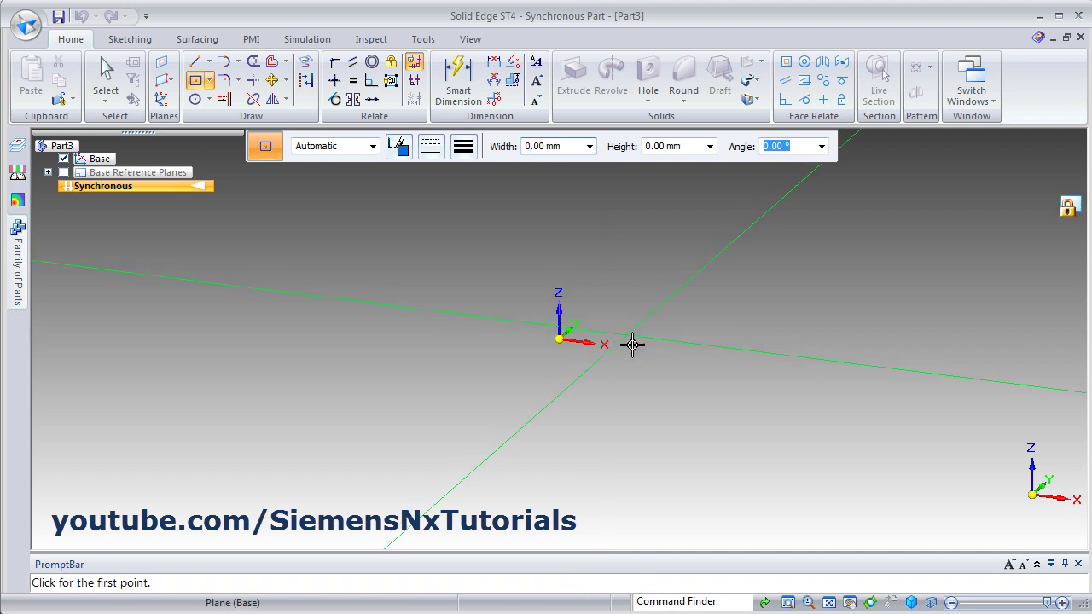
left_click(559, 340)
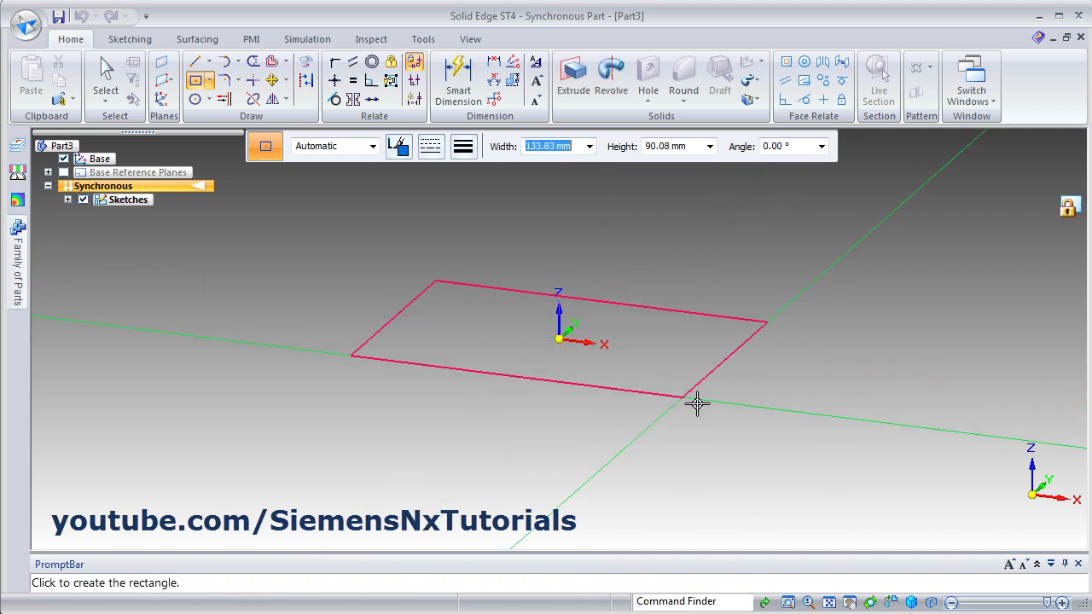
left_click(726, 424)
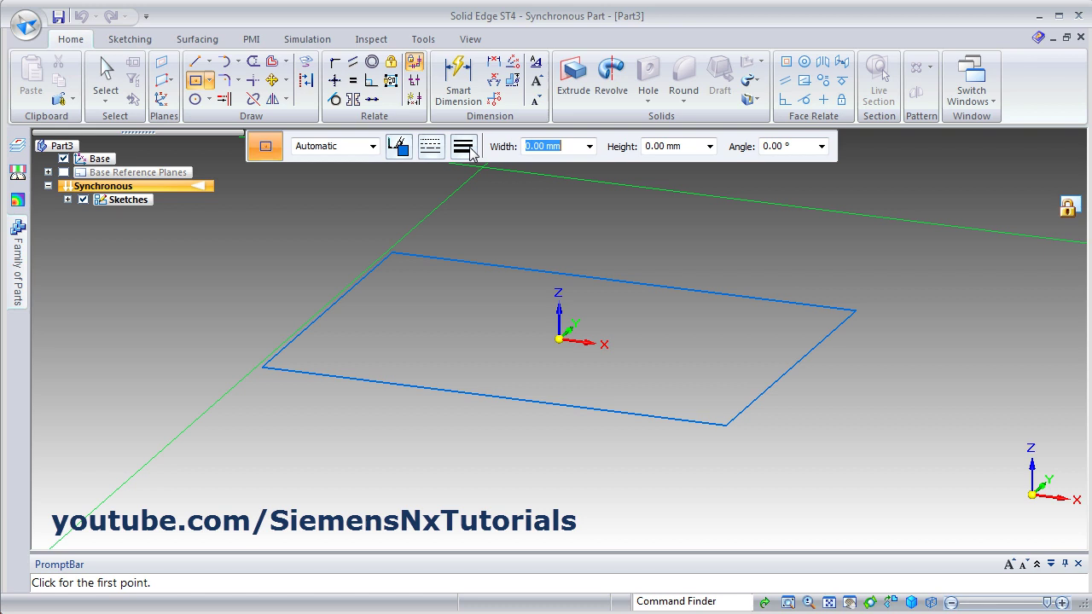
Dimension the rectangle to 98 mm length and 42 mm width
left_click(458, 81)
left_click(507, 398)
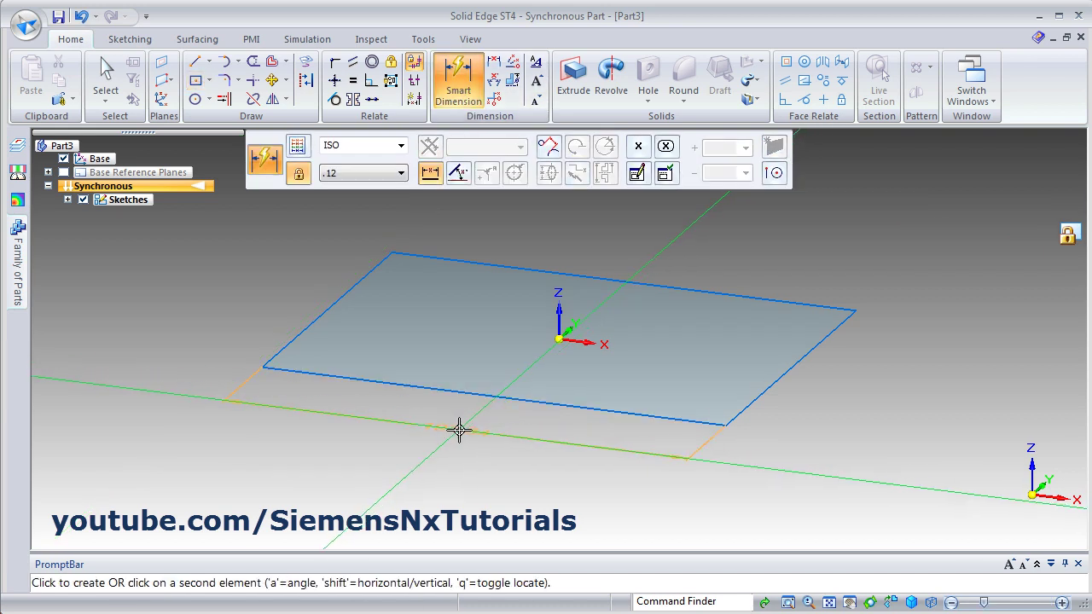
left_click(524, 474)
type("98")
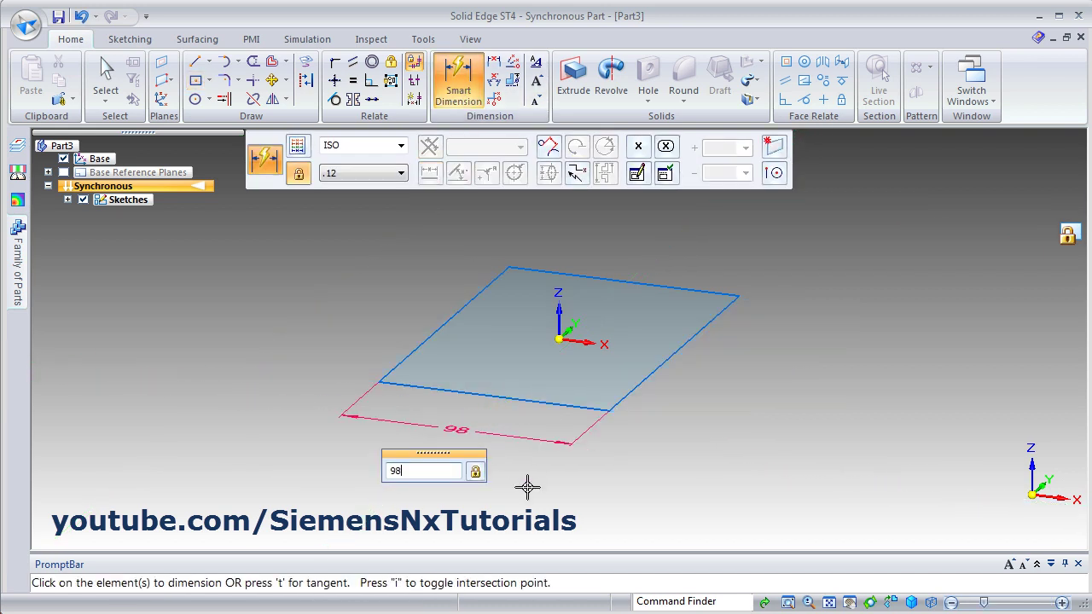
key("Return")
left_click(660, 362)
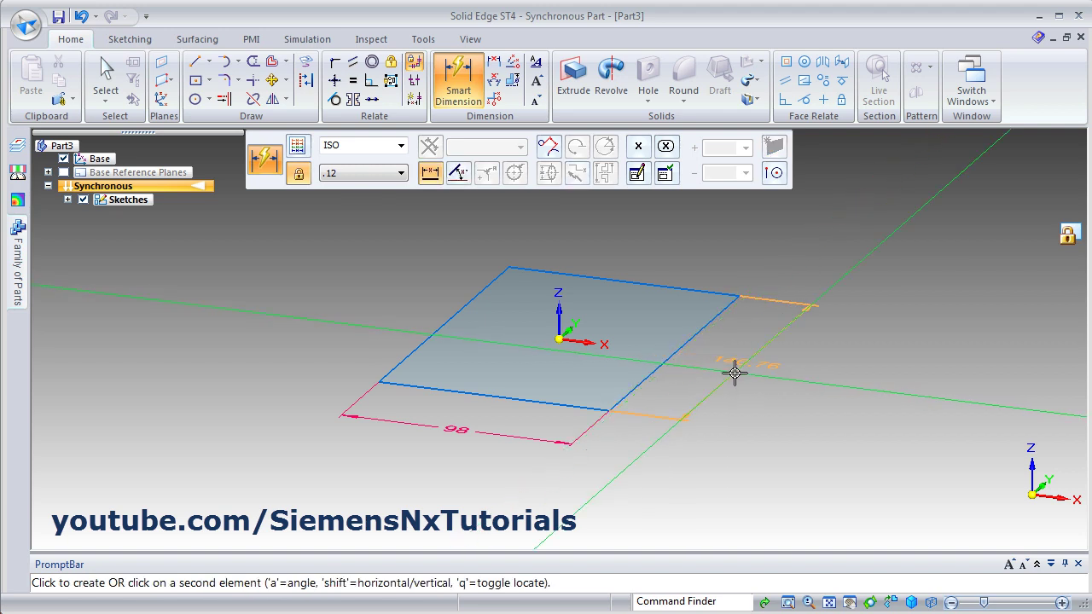
left_click(788, 424)
type("42")
key("Return")
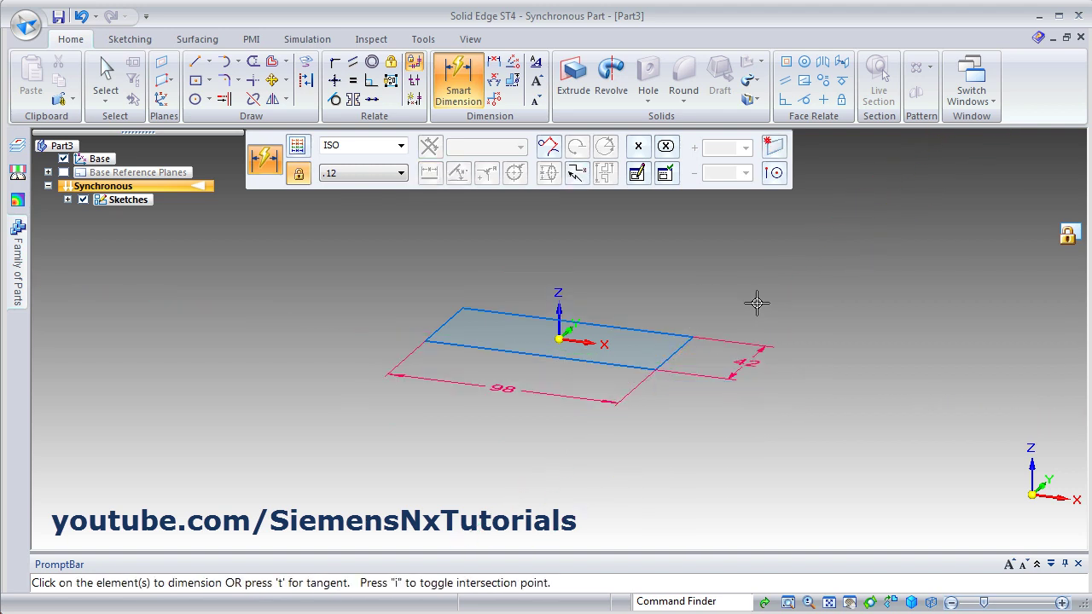
key("Escape")
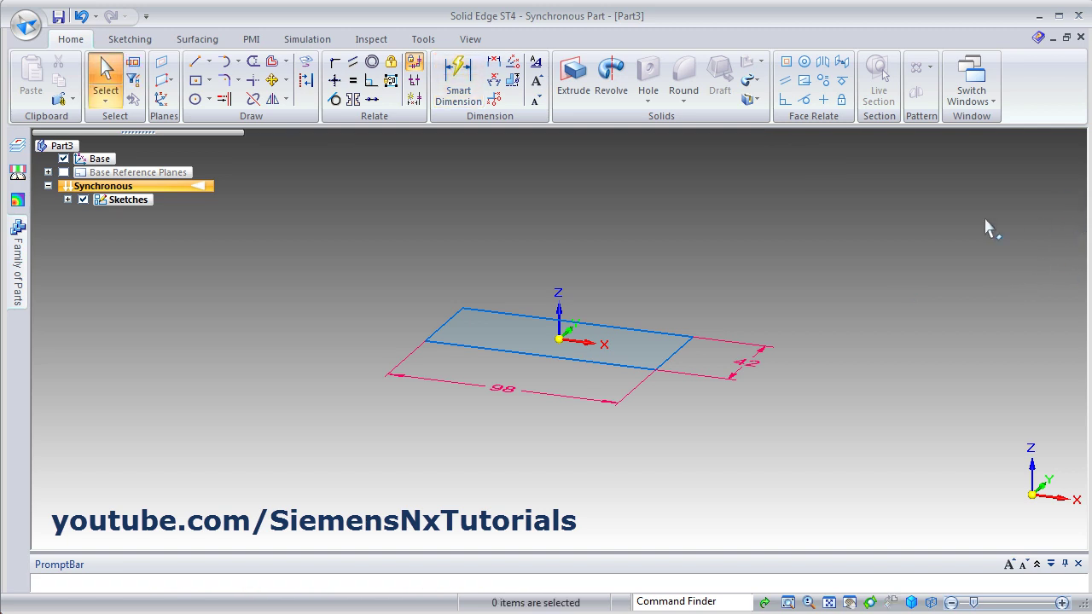
Extrude the 98×42 rectangle one-sided to 20 mm to form the base block
left_click(524, 341)
left_click(527, 306)
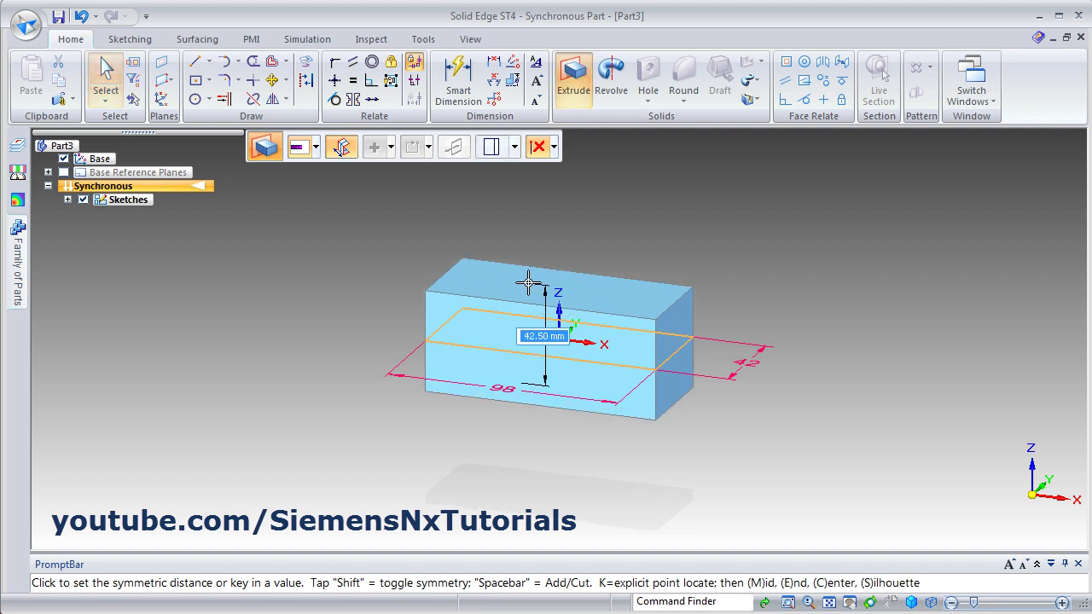
left_click(341, 149)
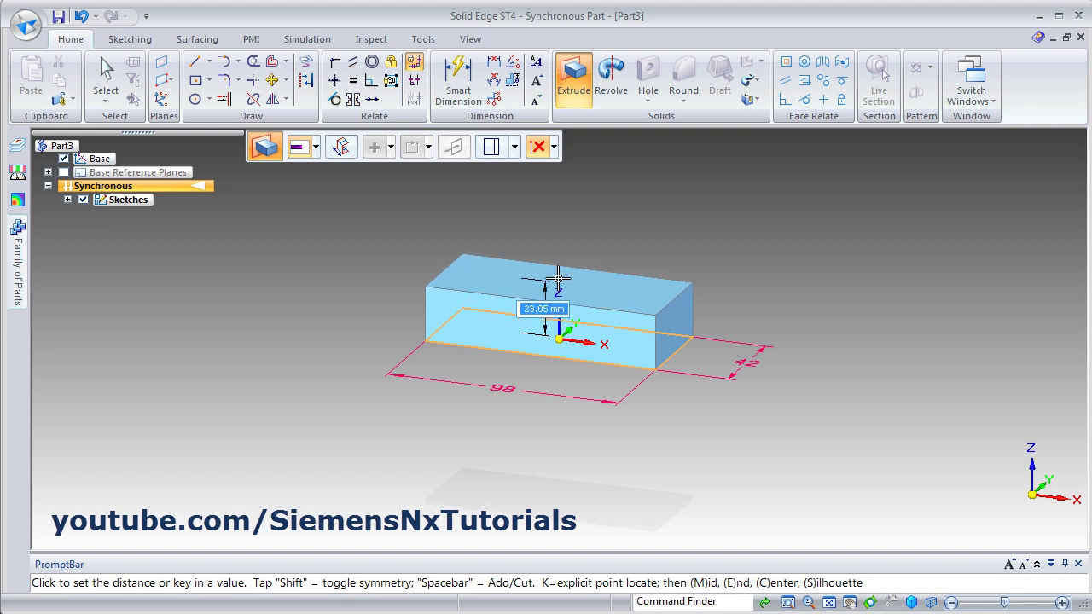
type("20")
key("Return")
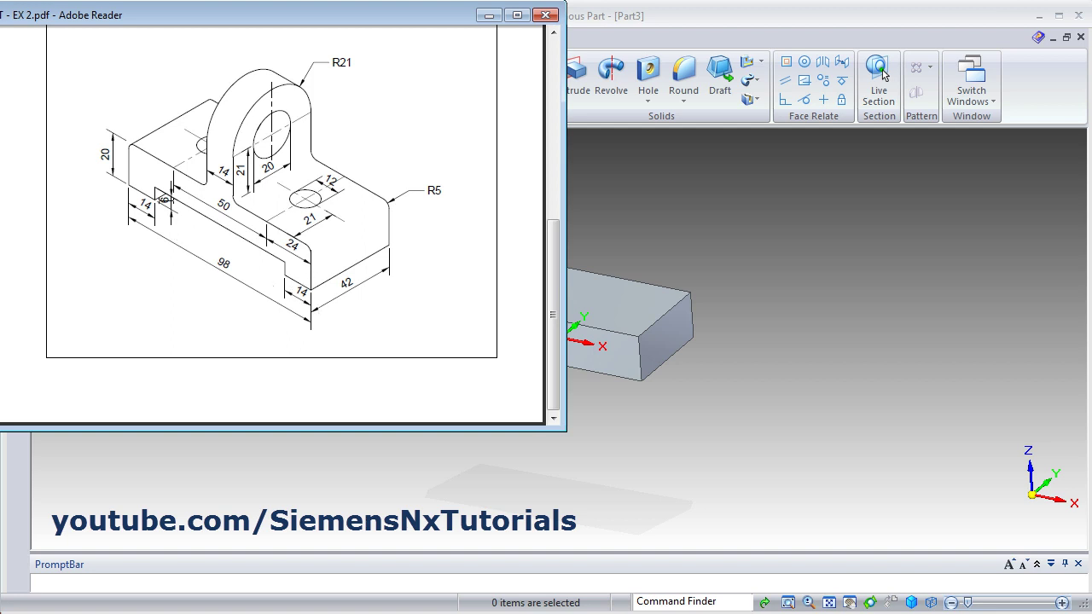
left_click(759, 312)
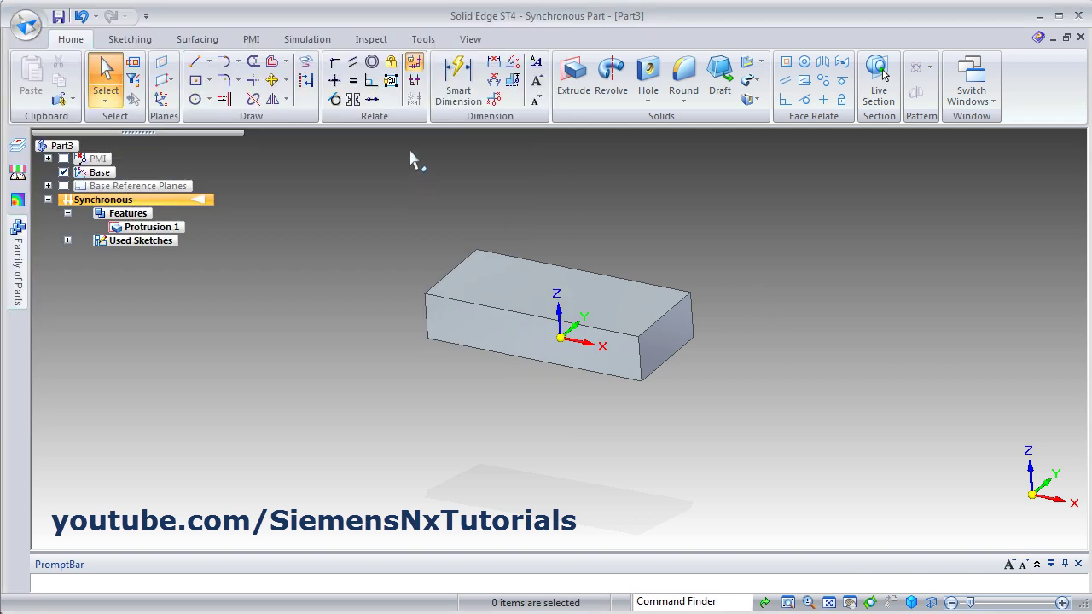
Draw a two-point rectangle on the locked front face, starting on its bottom edge
left_click(212, 80)
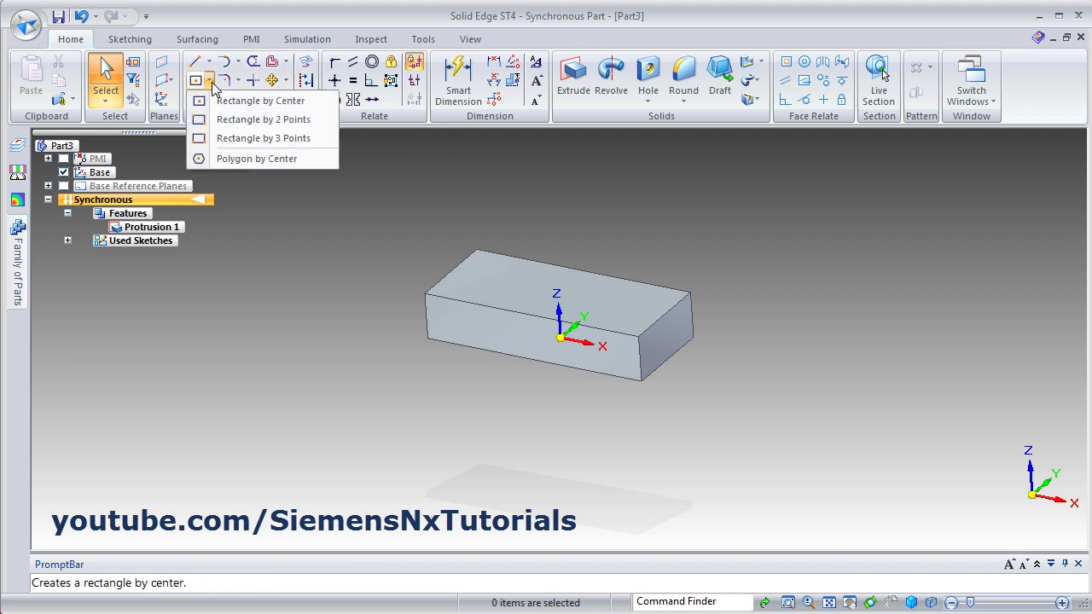
left_click(281, 128)
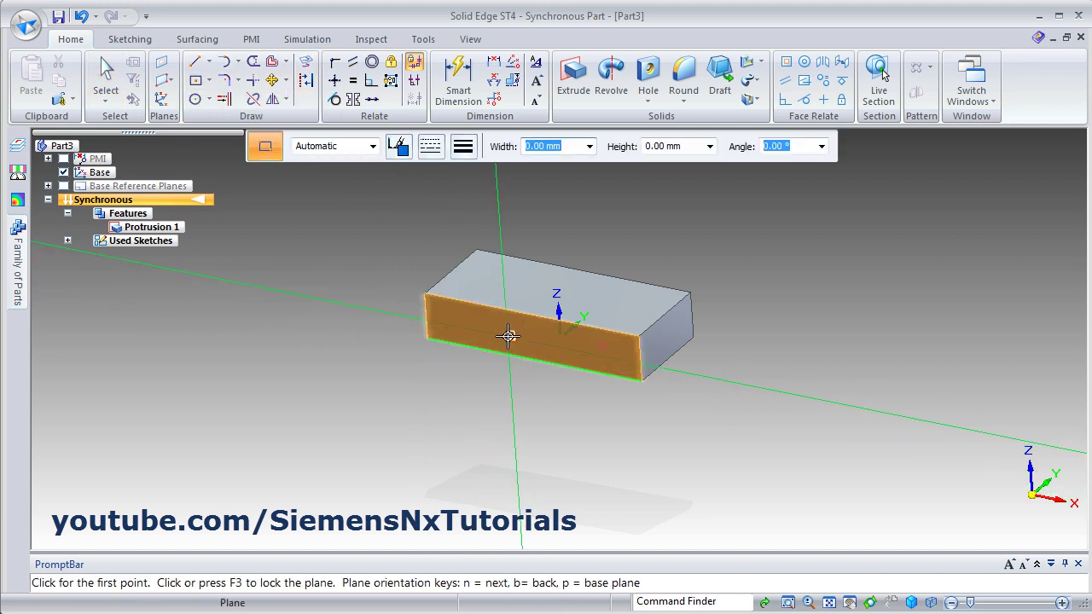
key("F3")
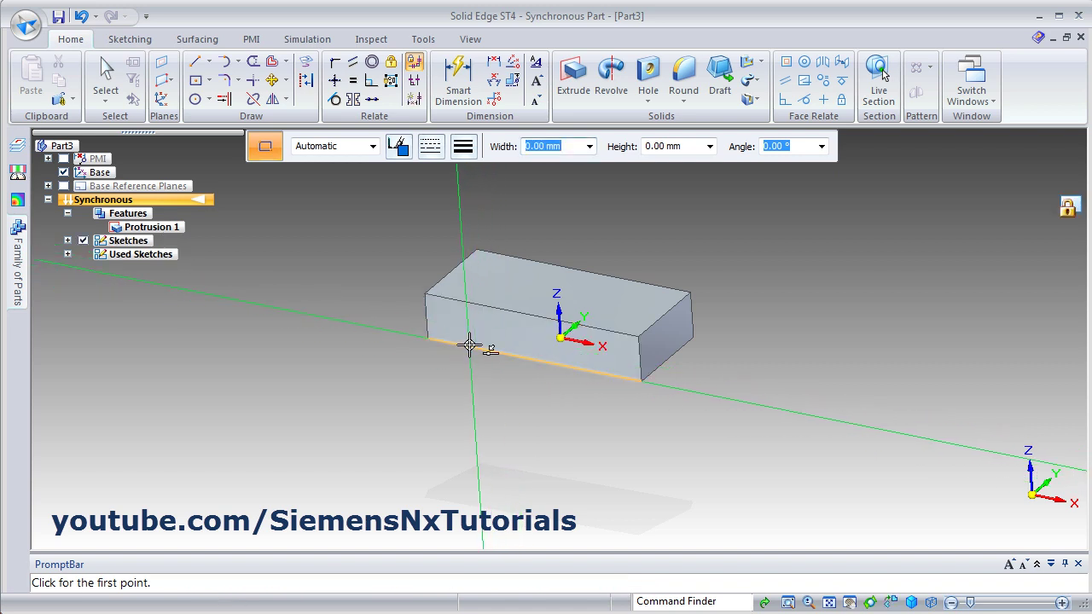
scroll(470, 343, "down", 2)
scroll(495, 336, "up", 4)
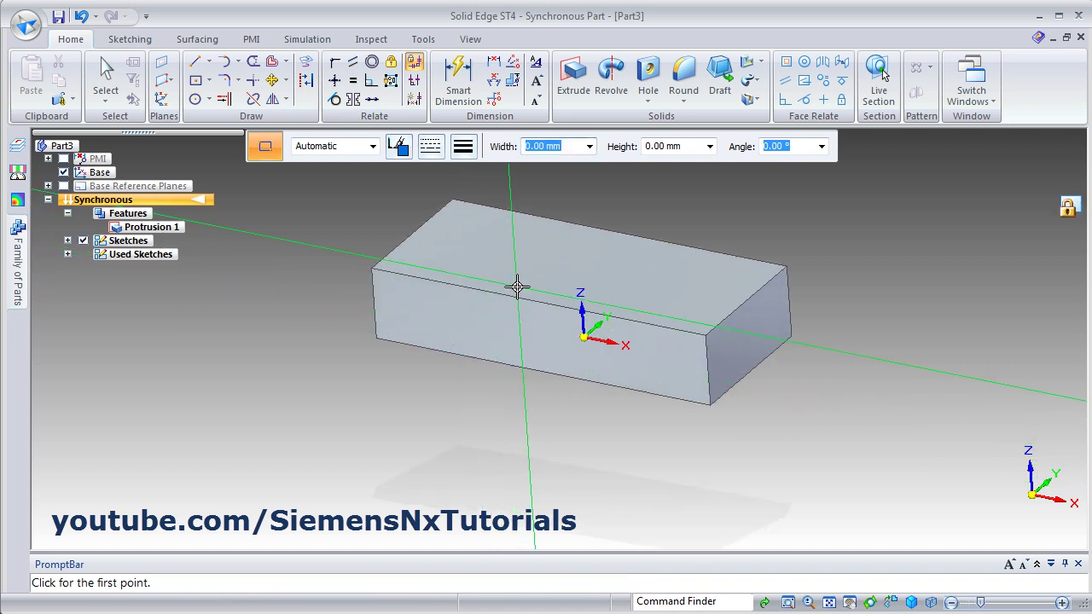
scroll(433, 378, "up", 2)
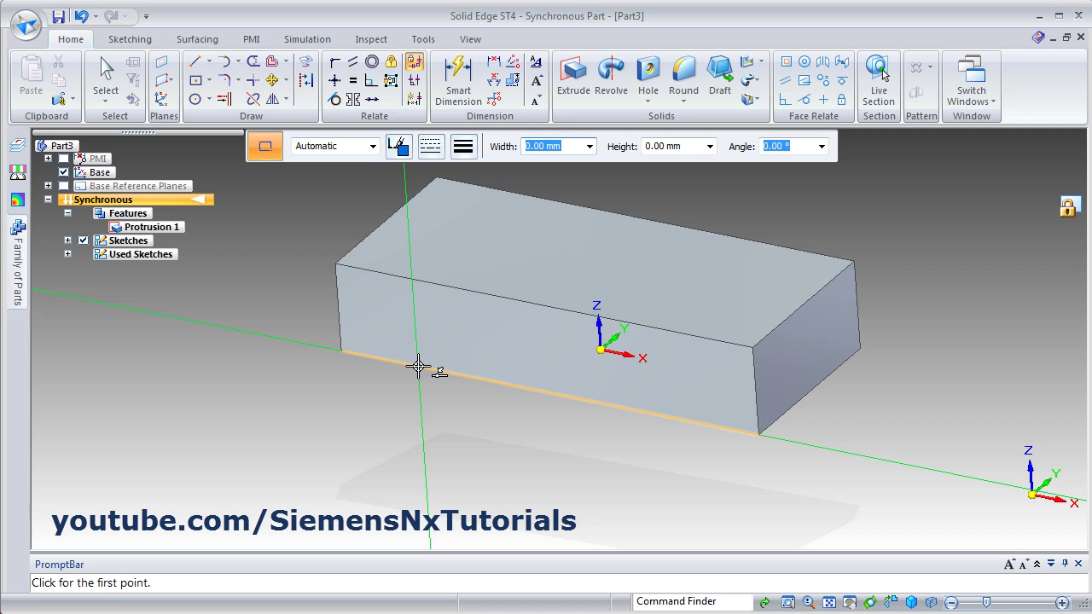
left_click(418, 366)
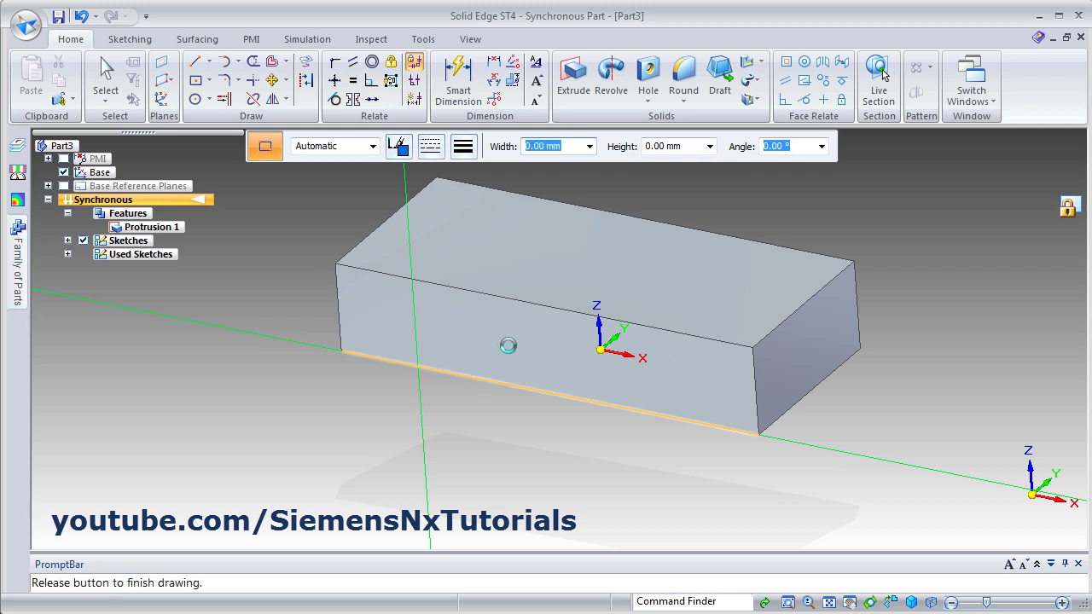
left_click(686, 391)
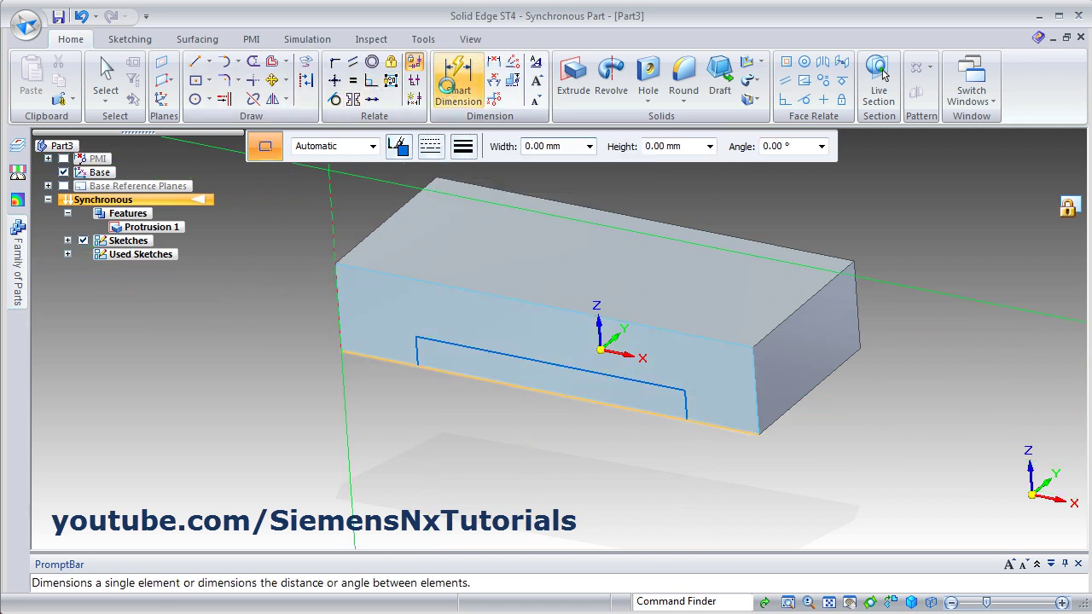
Dimension the notch's left and right offsets from the block ends to 14 mm each
left_click(451, 85)
left_click(336, 333)
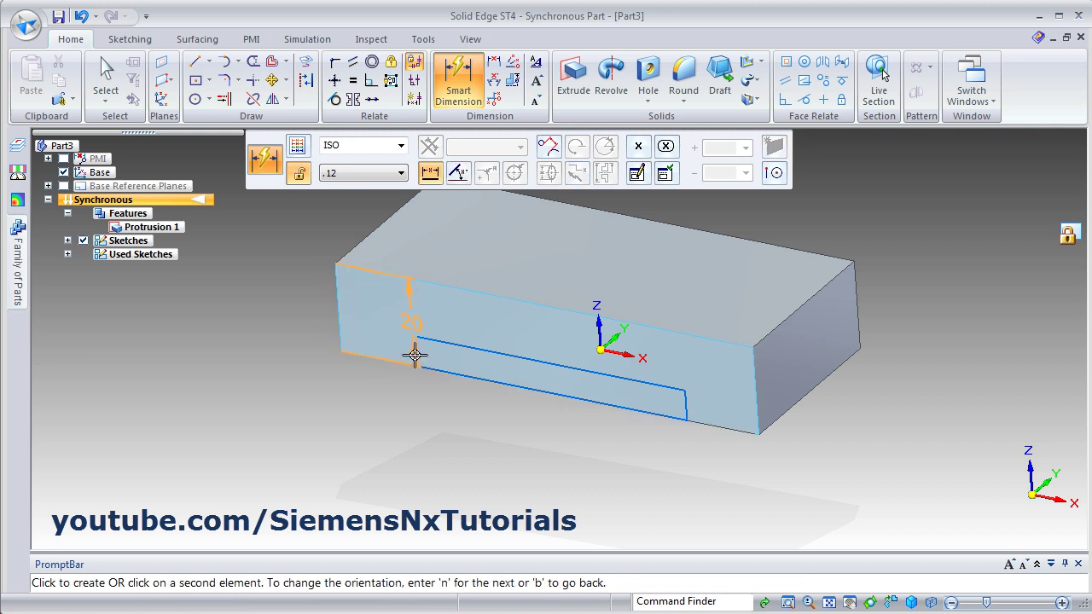
left_click(418, 357)
left_click(390, 395)
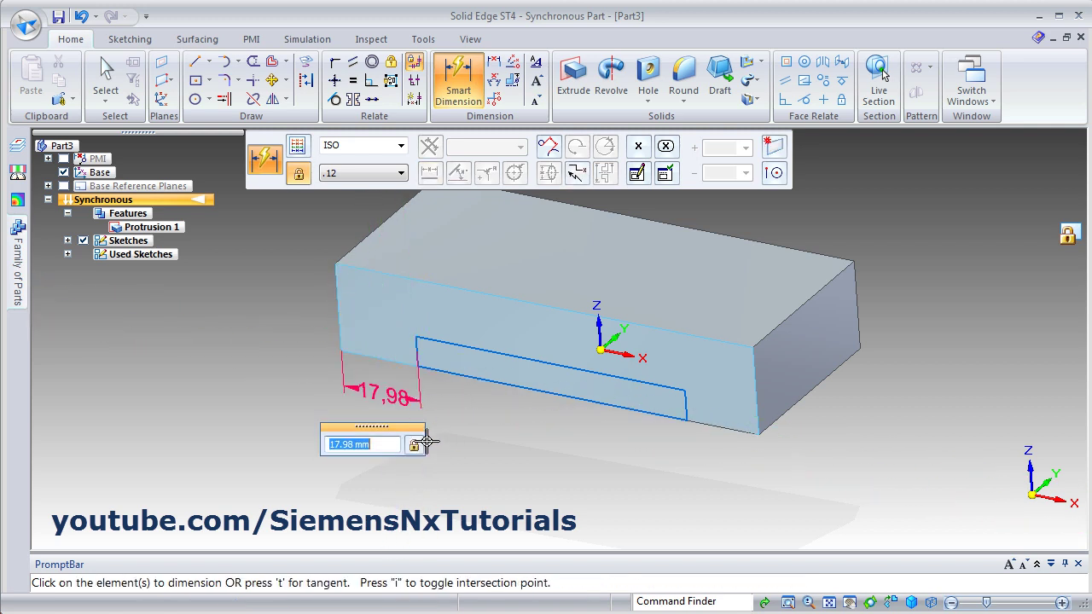
type("14")
key("Return")
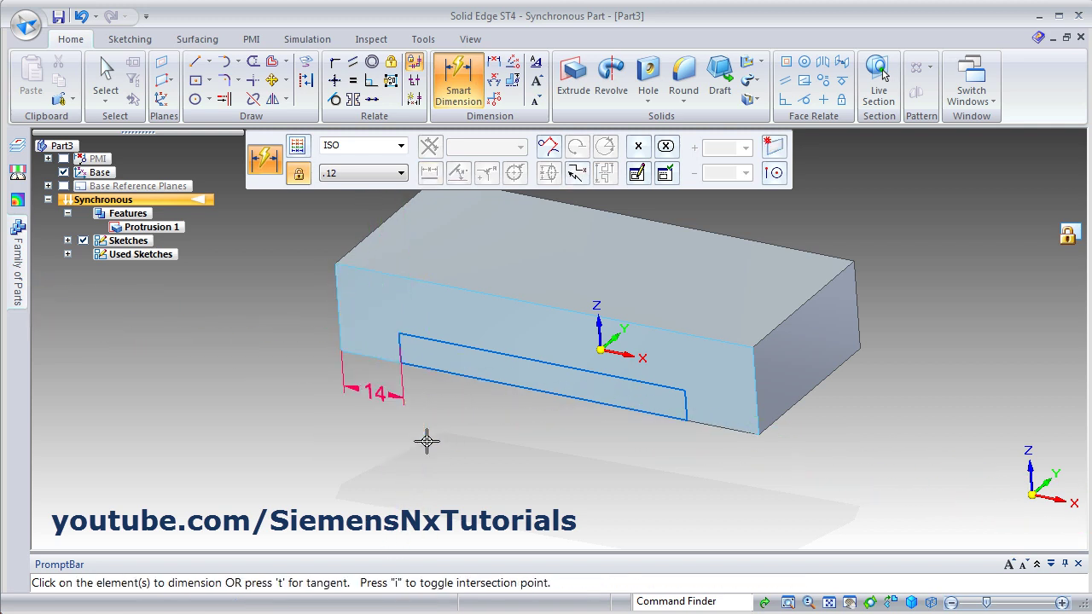
left_click(686, 407)
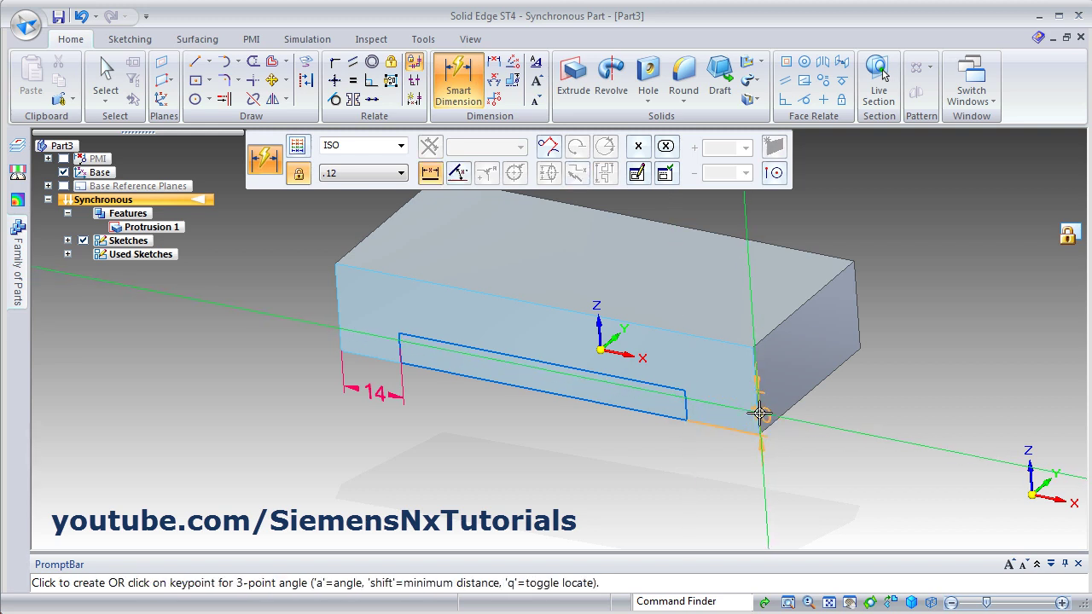
left_click(760, 415)
left_click(727, 461)
type("14")
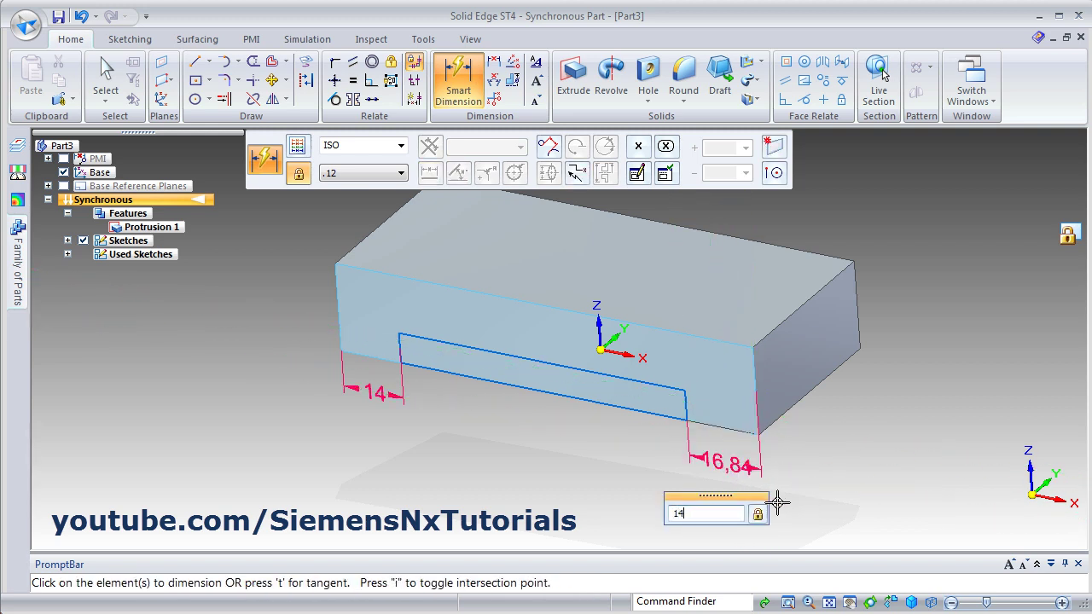
key("Return")
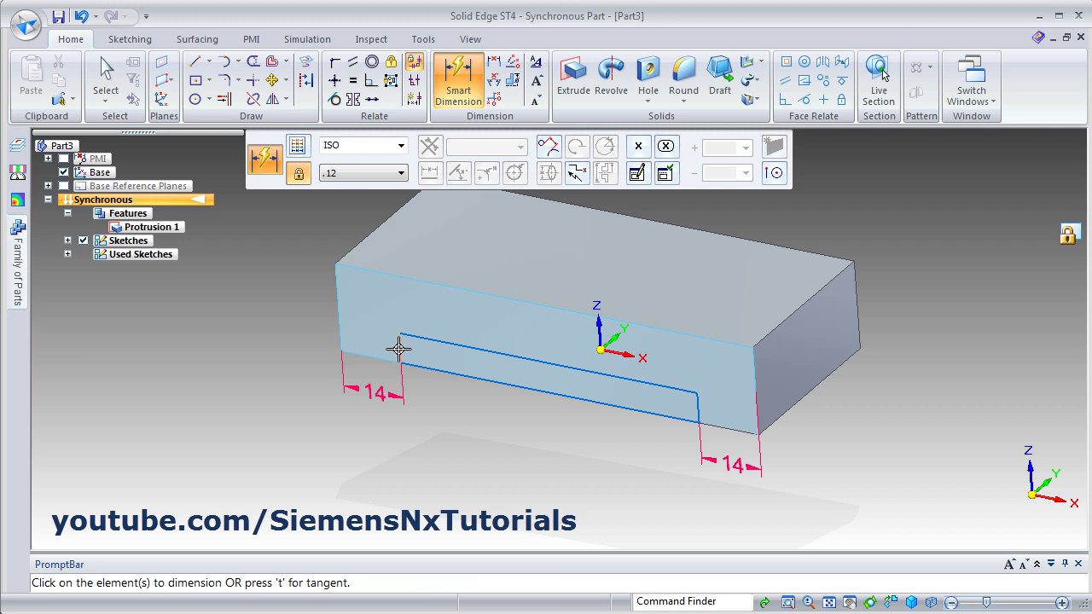
Dimension the notch height to 6 mm and select the notch region
left_click(399, 349)
left_click(342, 350)
left_click(278, 320)
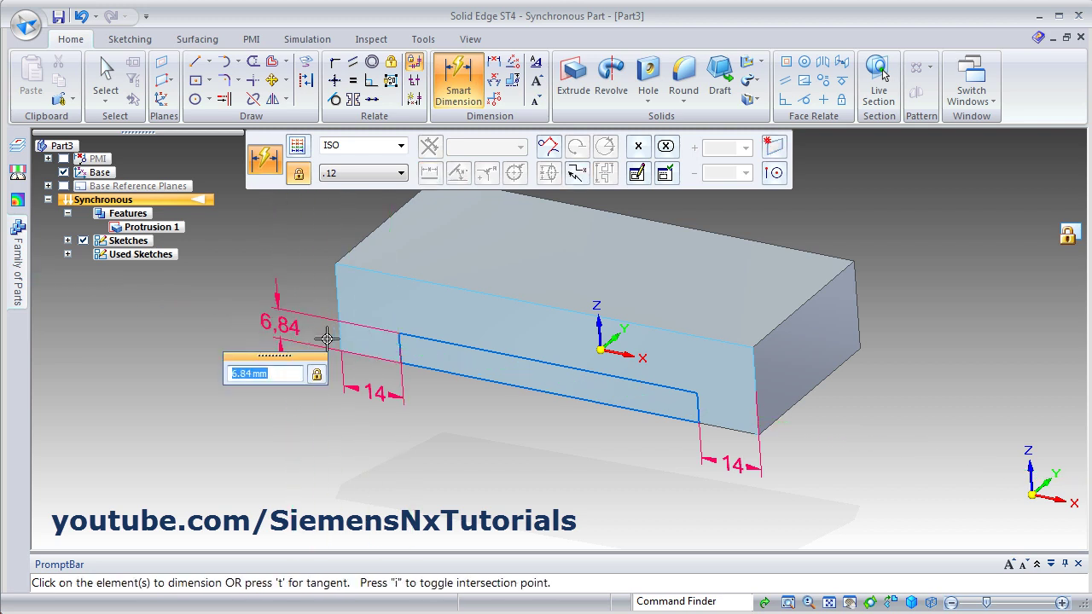
type("6")
key("Return")
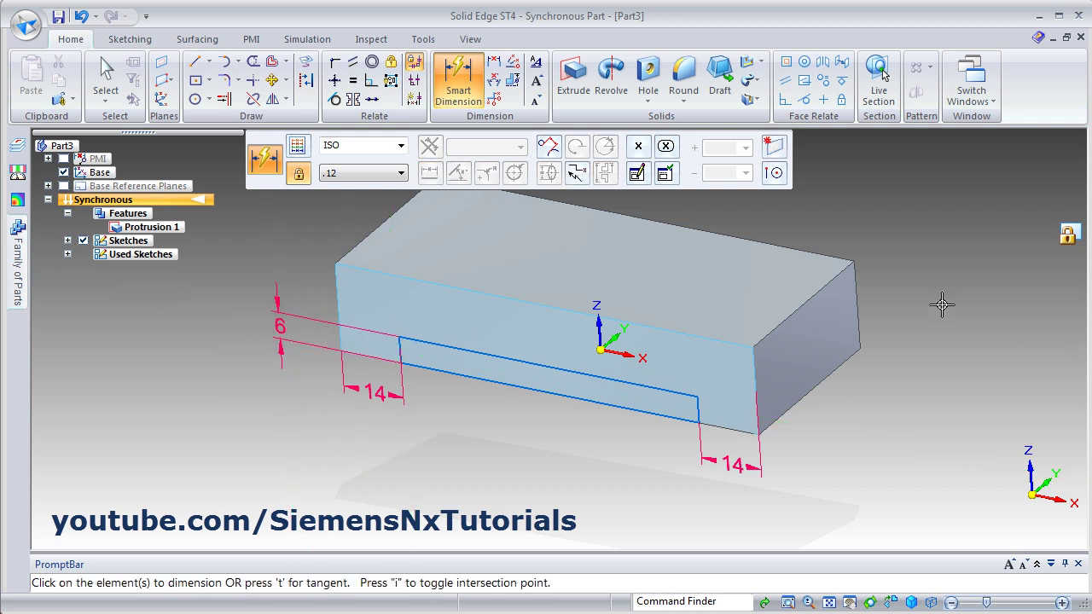
key("Escape")
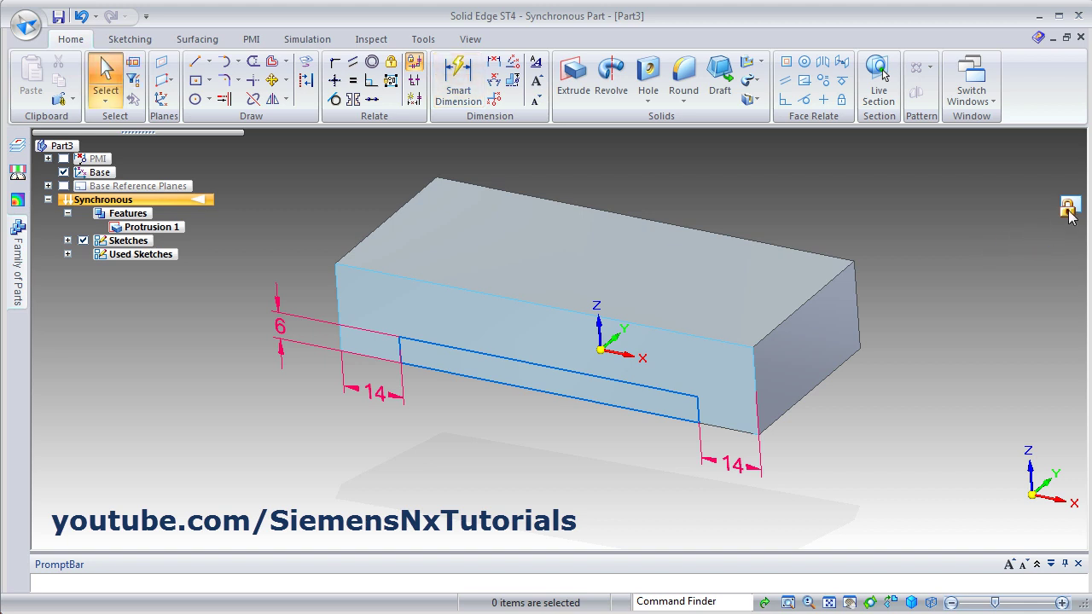
left_click(529, 386)
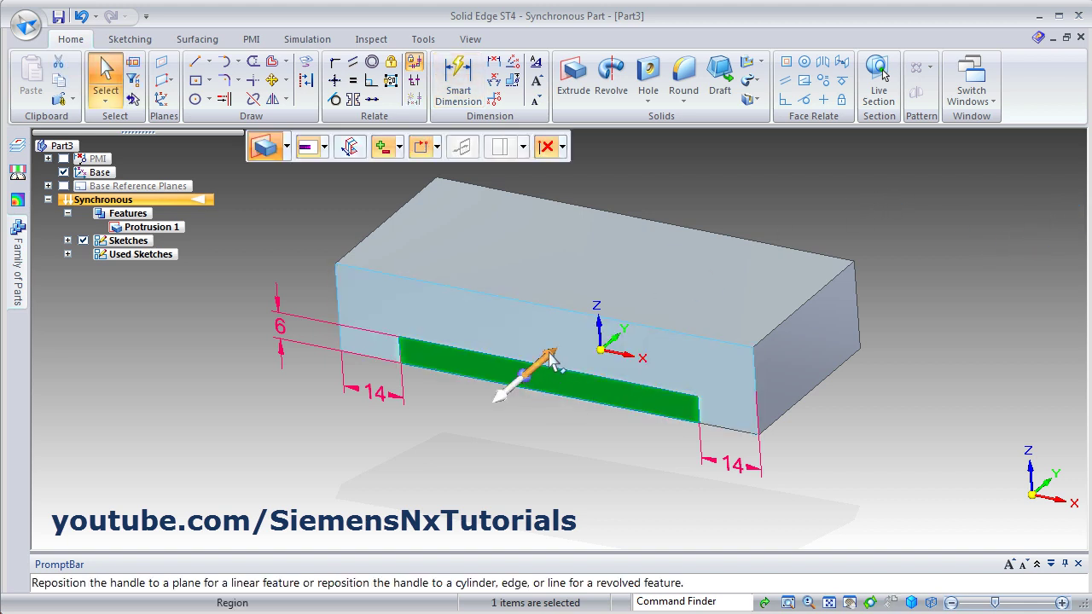
Extrude the notch region as a Remove cut through the entire base
left_click(553, 360)
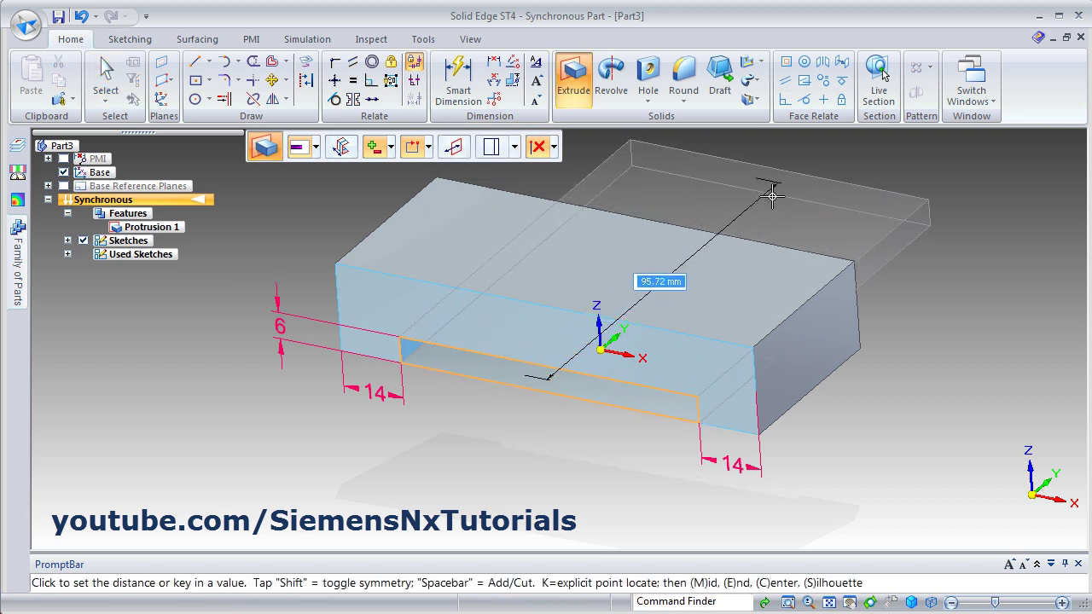
left_click(392, 147)
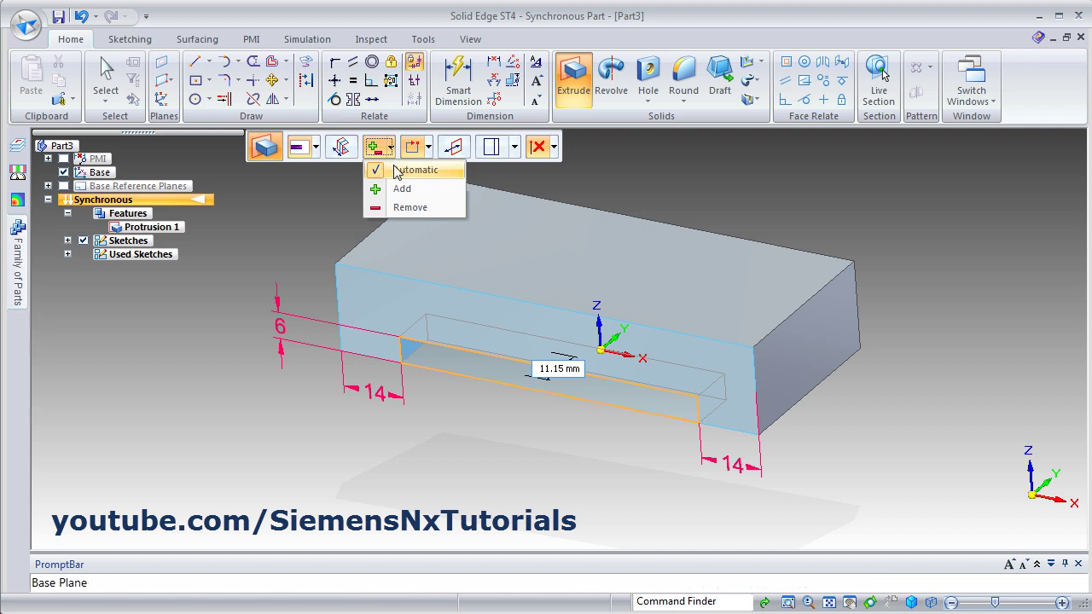
left_click(795, 184)
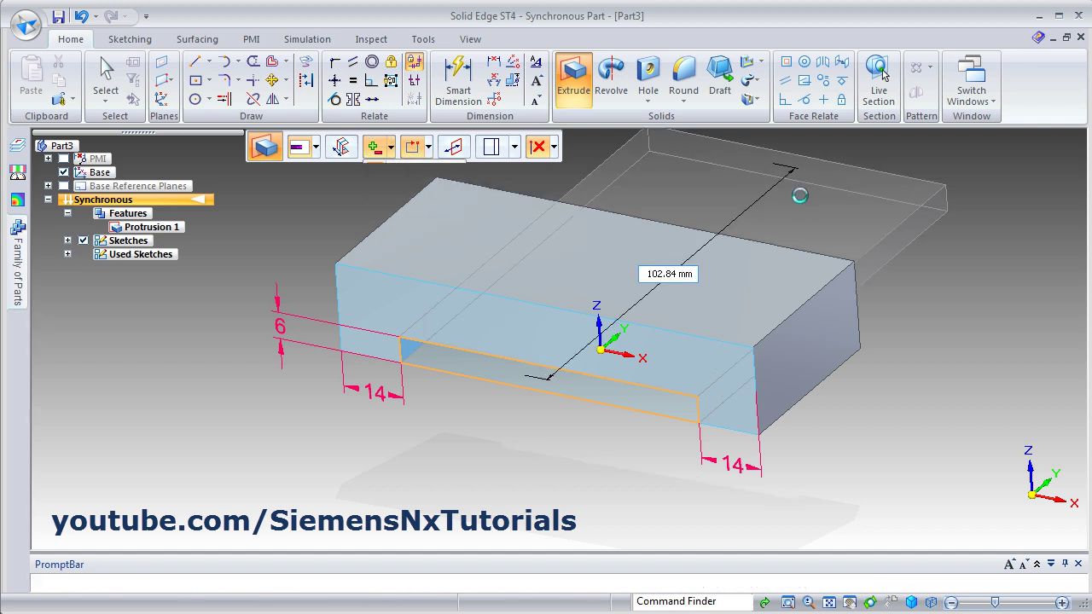
left_click(793, 178)
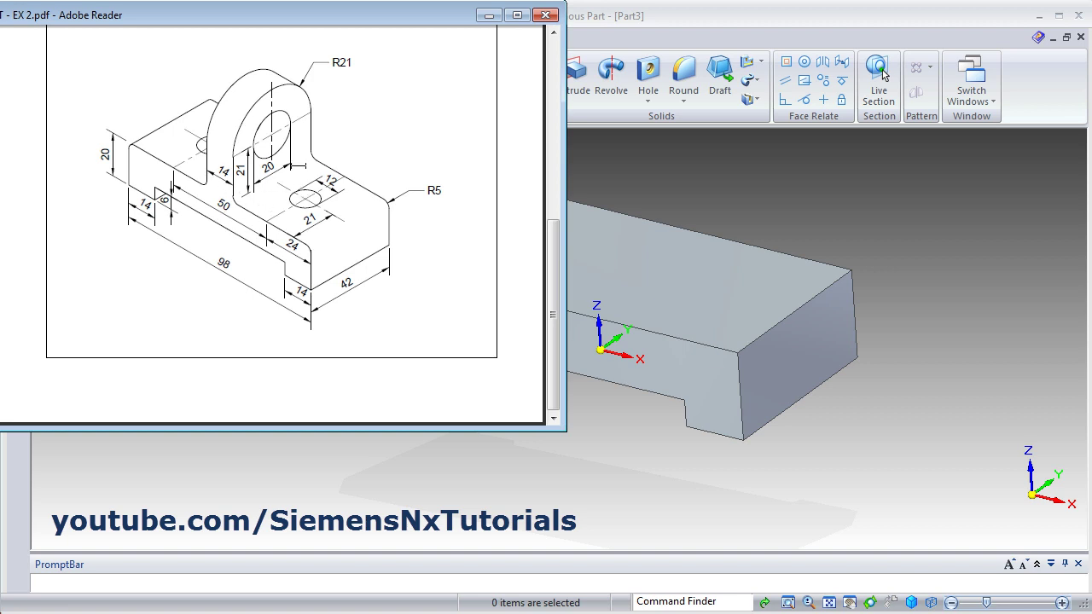
In top view, draw a centre rectangle from the origin across the base's top face
left_click(766, 175)
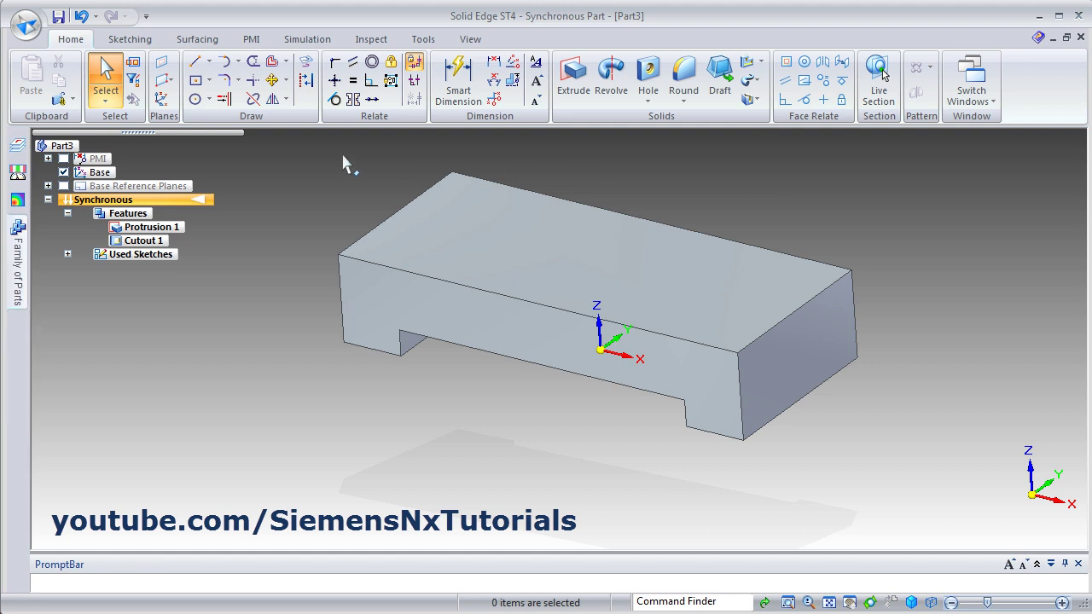
left_click(196, 82)
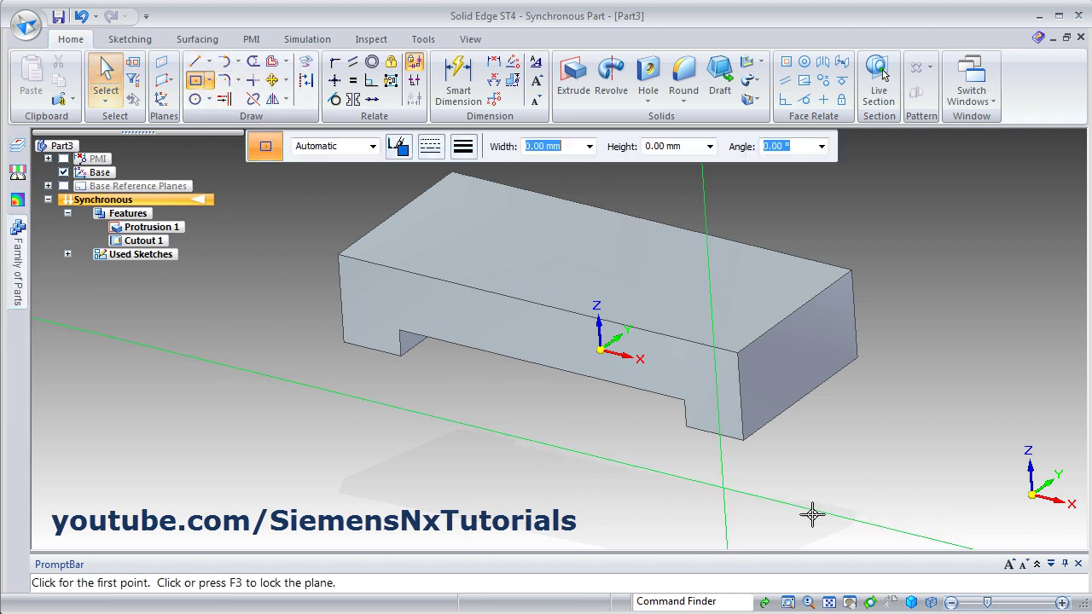
key("F3")
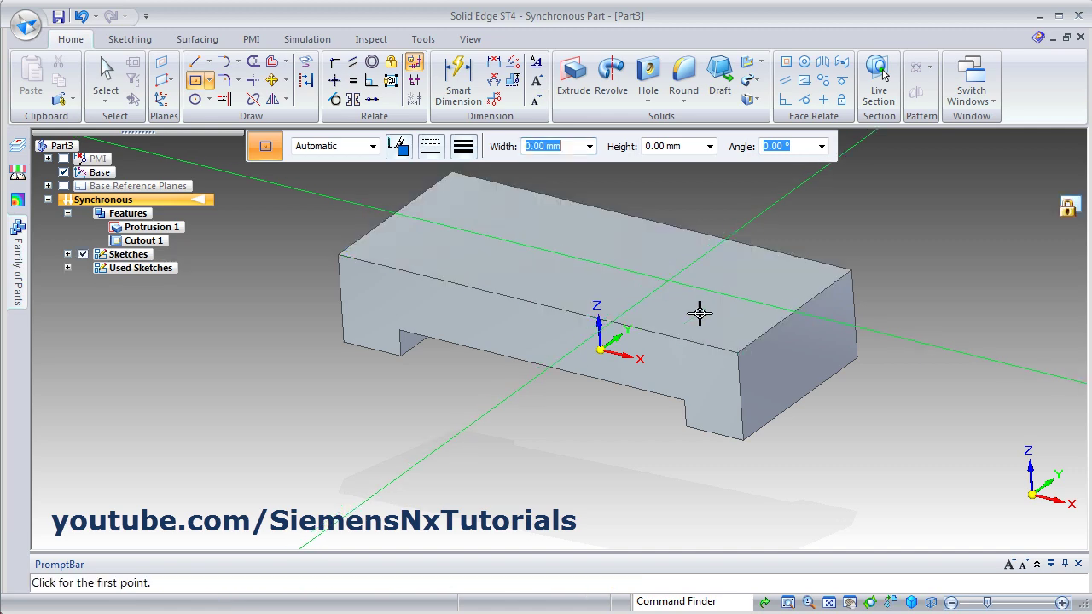
left_click(890, 603)
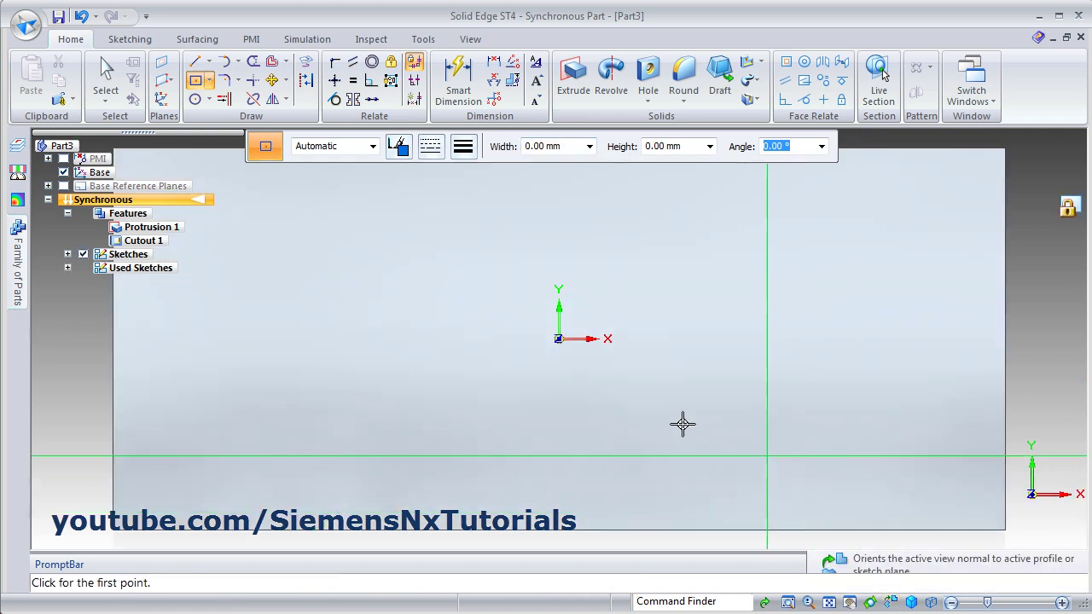
left_click(558, 338)
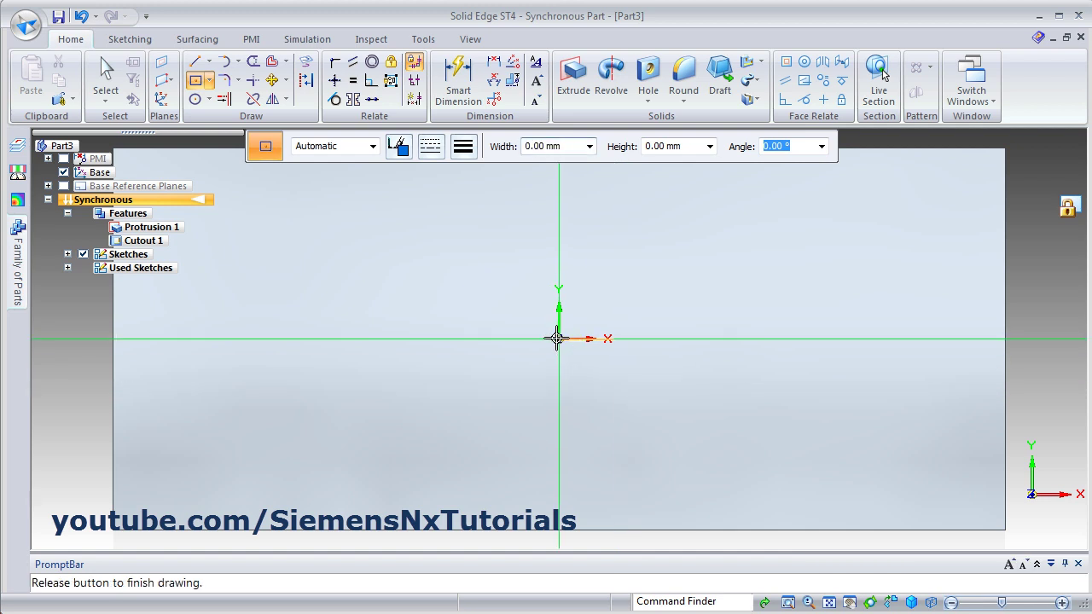
left_click(621, 530)
Dimension the strip width to 14 mm and return to isometric view
left_click(465, 87)
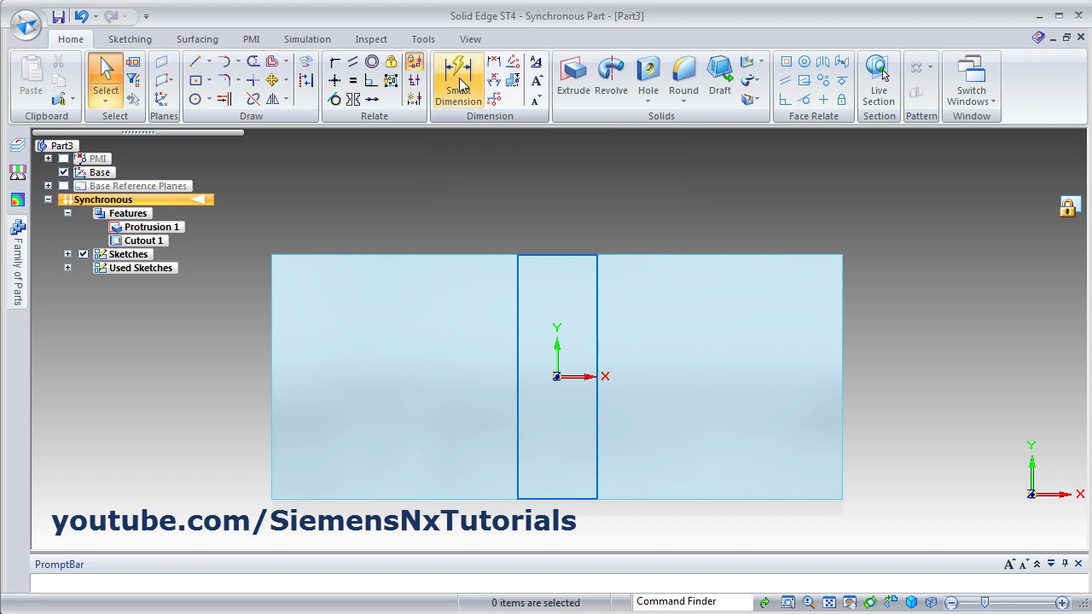
left_click(575, 499)
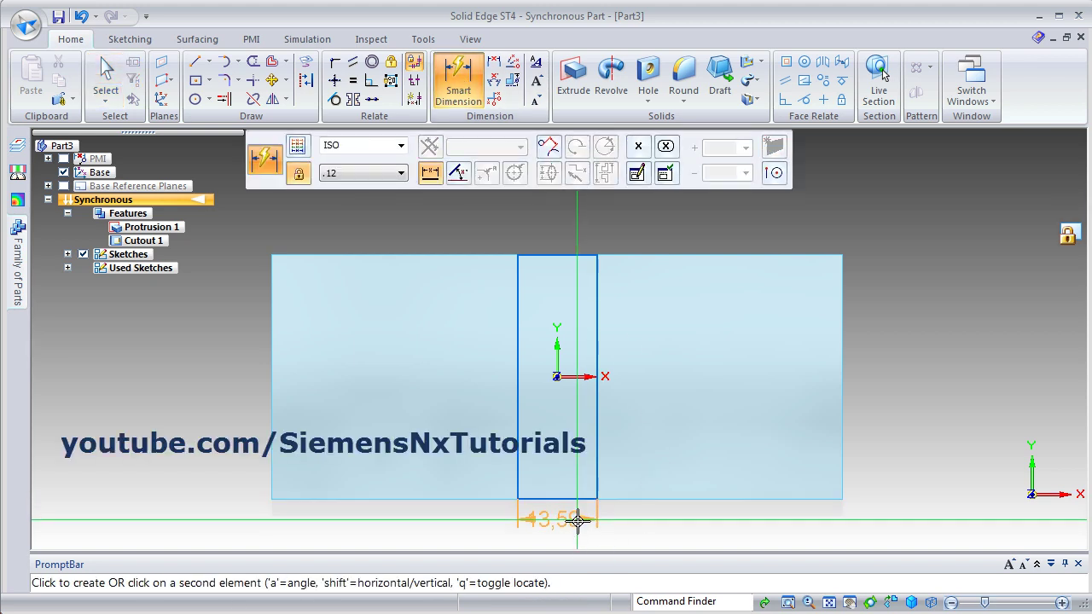
left_click(577, 521)
type("1")
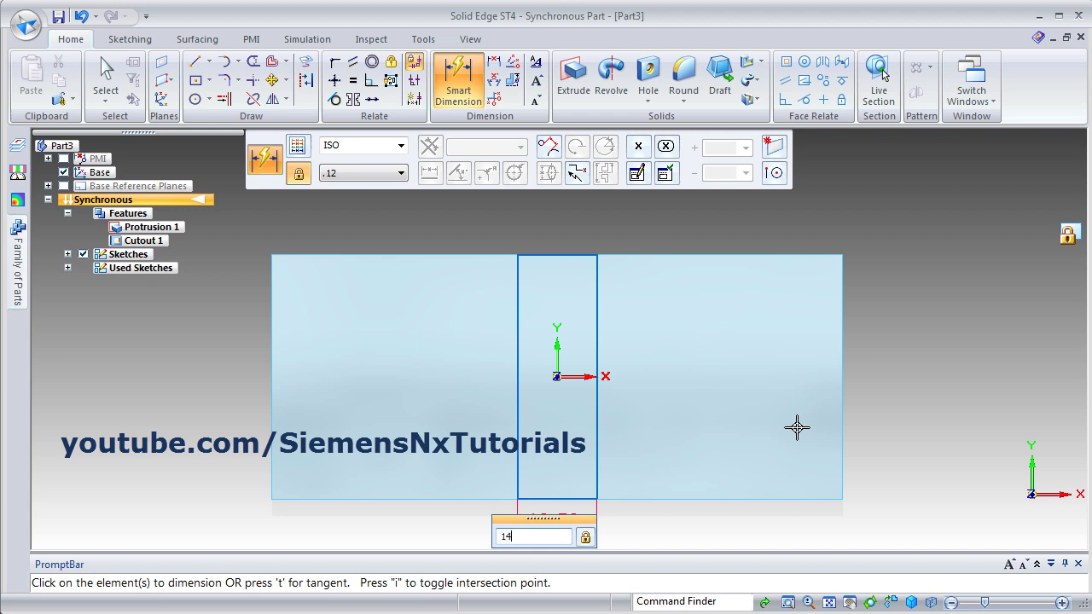
type("4")
key("Return")
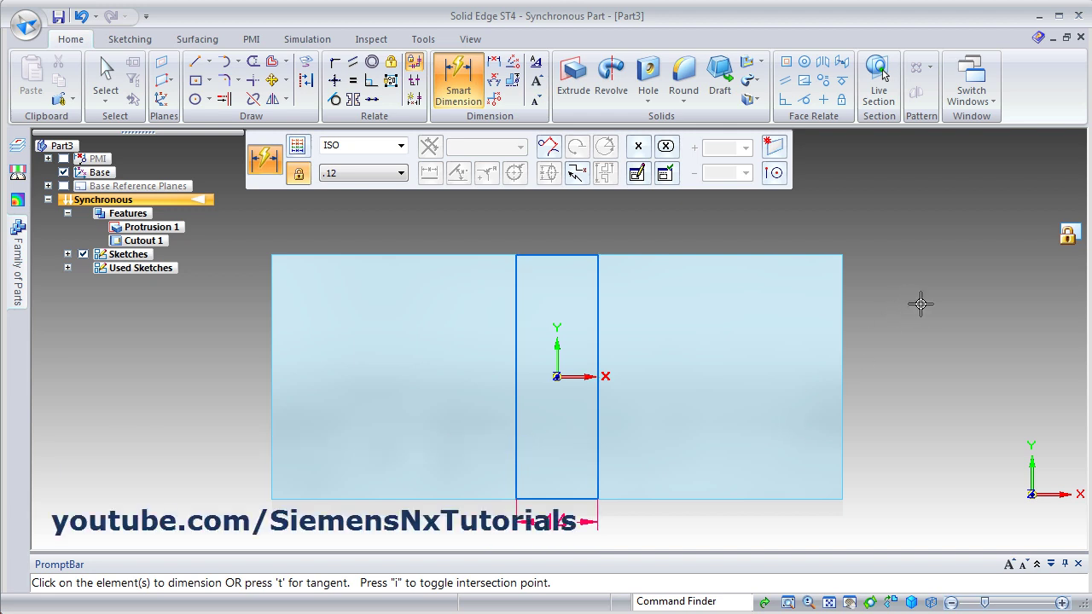
key("Escape")
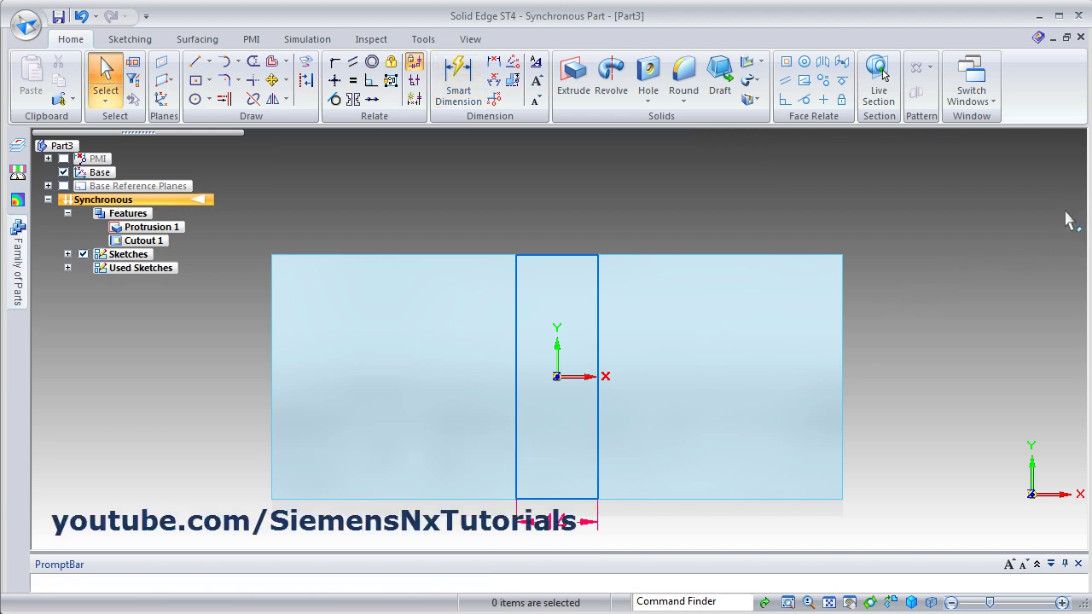
key("ctrl+i")
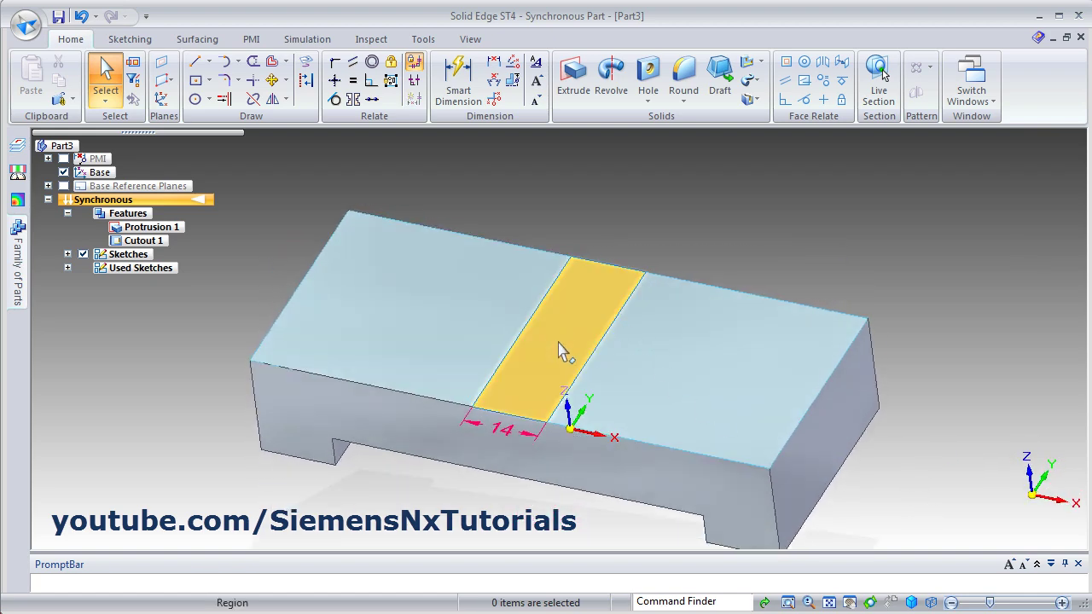
Extrude the 14 mm strip 42 mm upward into the upright and hide the PMI dimensions
left_click(562, 351)
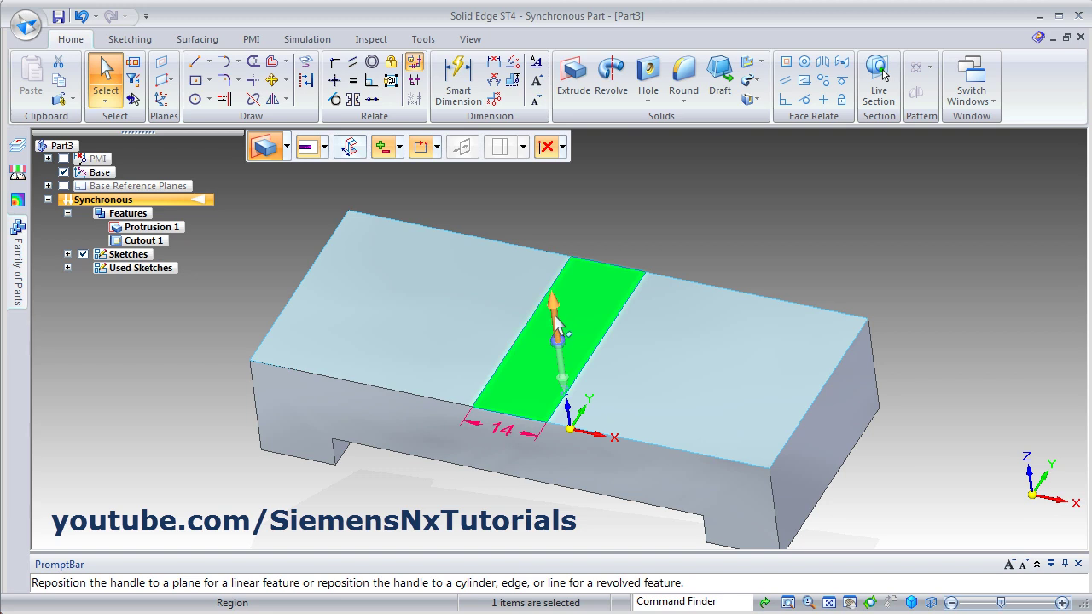
left_click(560, 323)
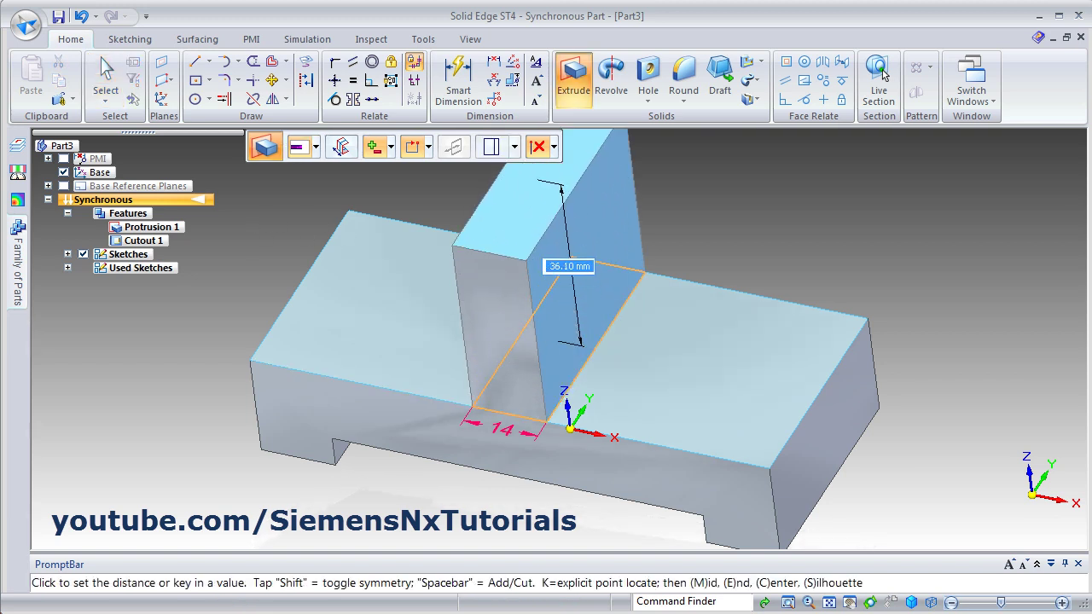
key("alt+Tab")
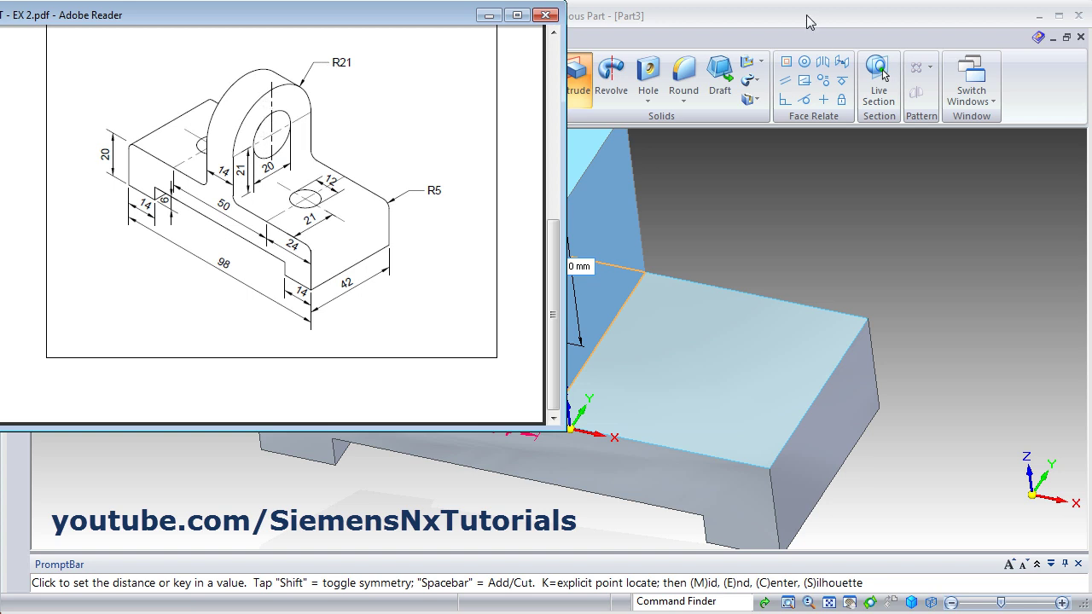
left_click(778, 17)
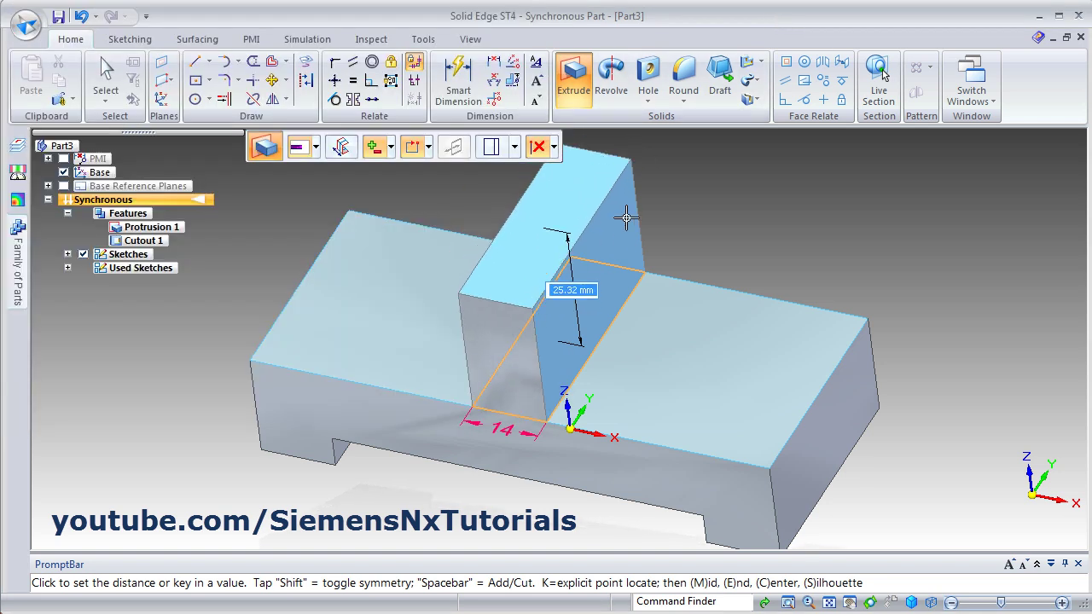
type("42")
key("Return")
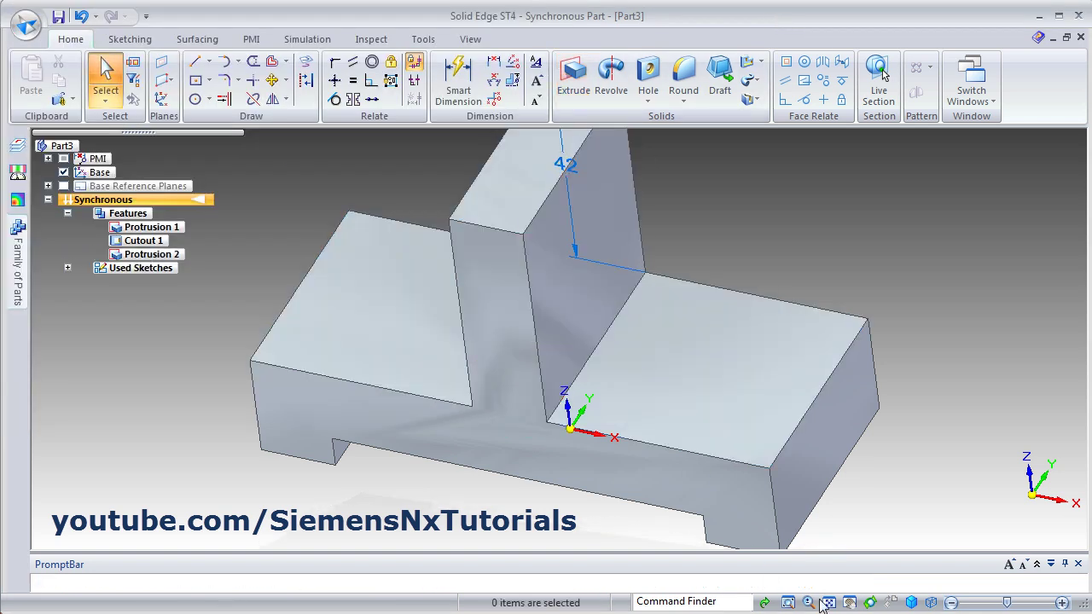
left_click(828, 603)
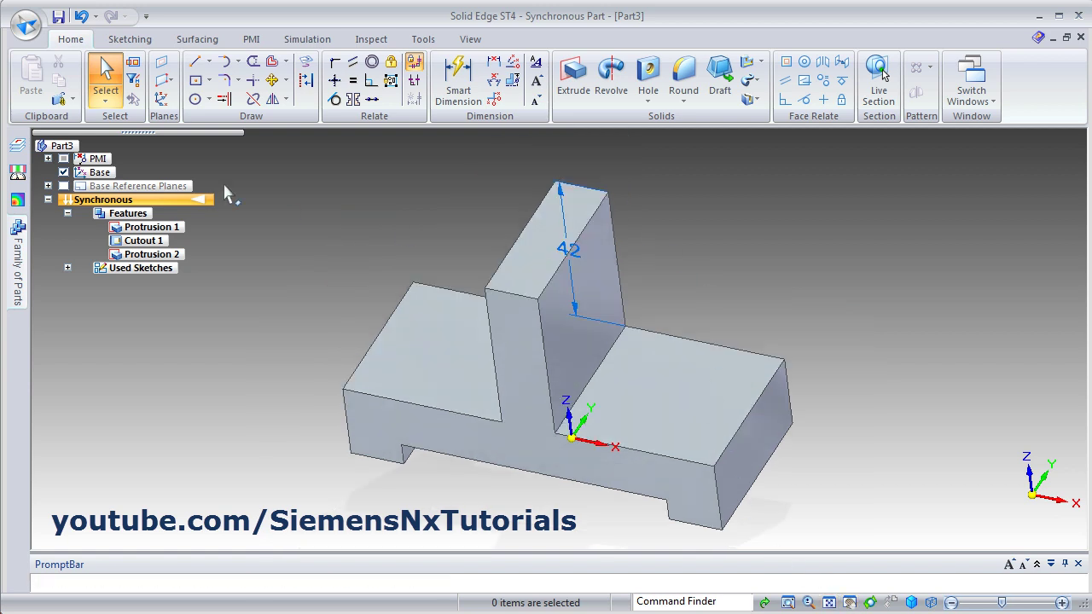
left_click(64, 160)
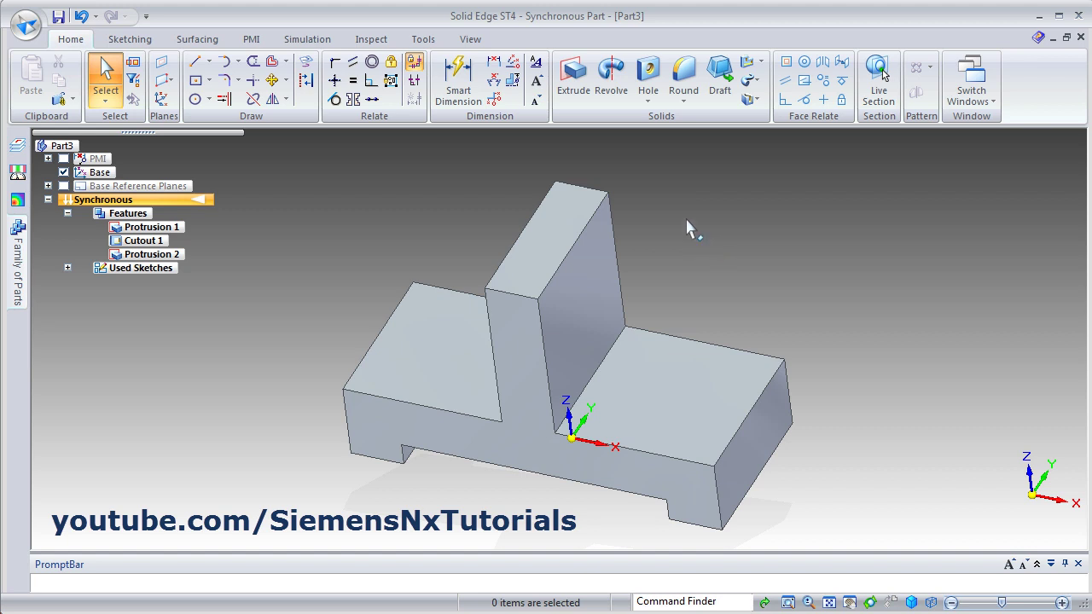
Round both top edges of the upright at 21 mm radius, then compare with the drawing
left_click(685, 74)
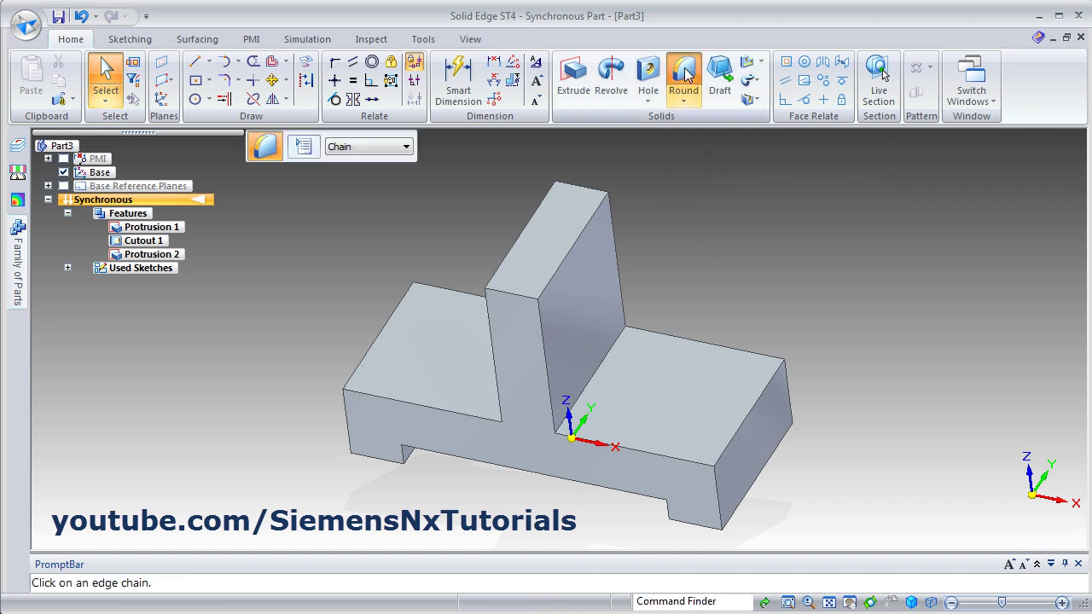
left_click(517, 297)
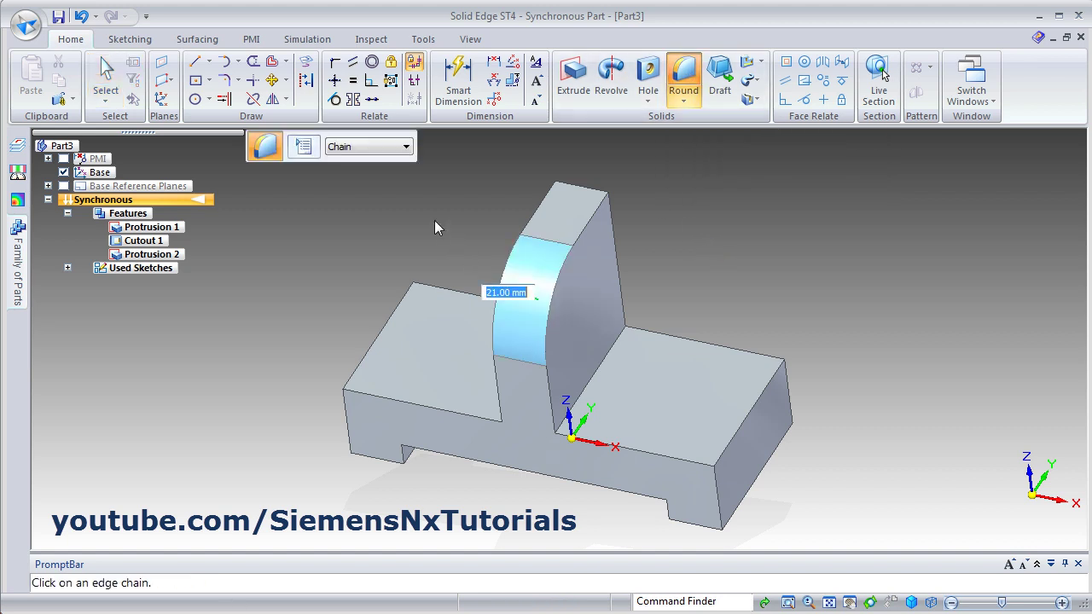
key("Return")
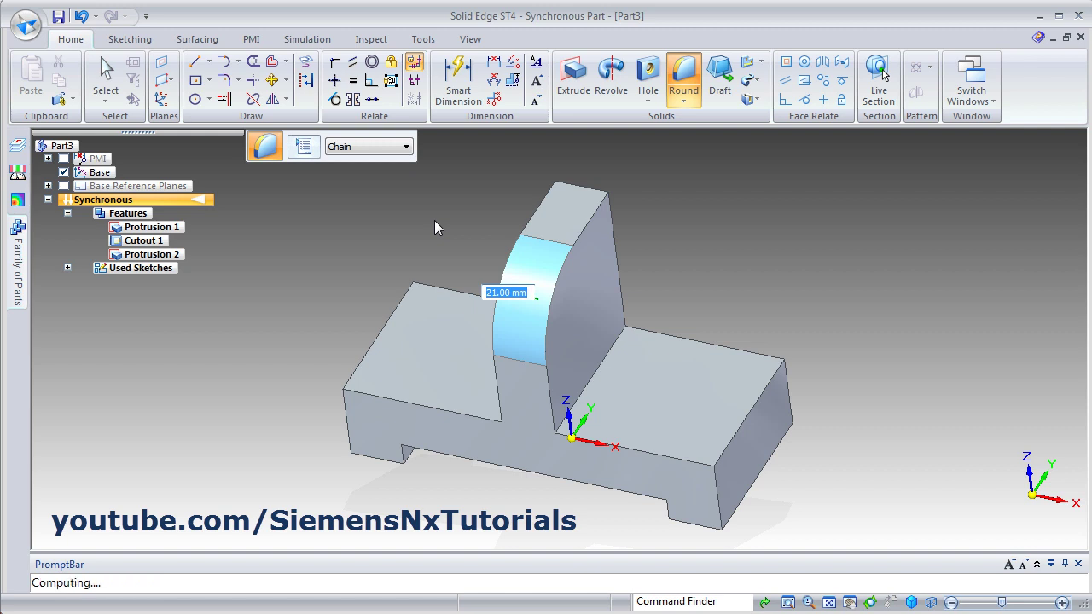
left_click(591, 196)
key("Return")
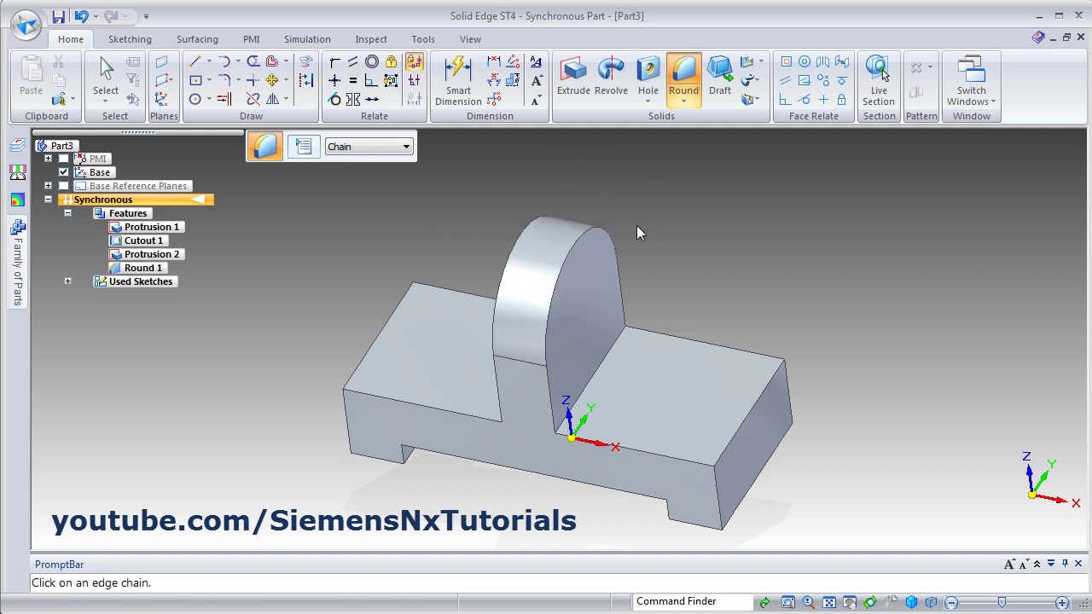
key("Escape")
key("alt+Tab")
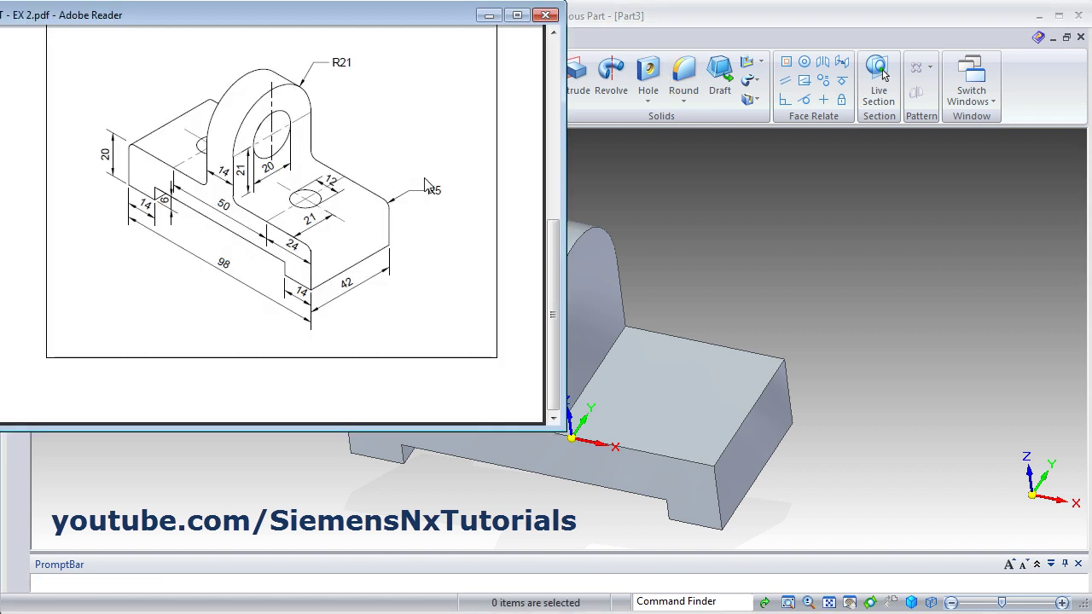
key("alt+Tab")
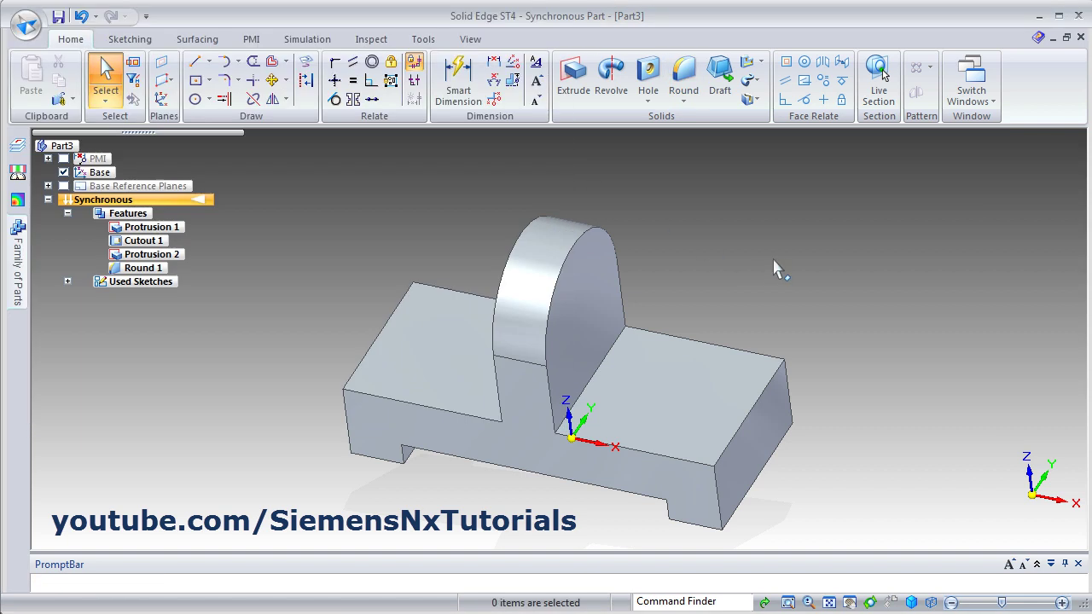
Draw a centre-point circle locked onto the upright's arched face
left_click(195, 100)
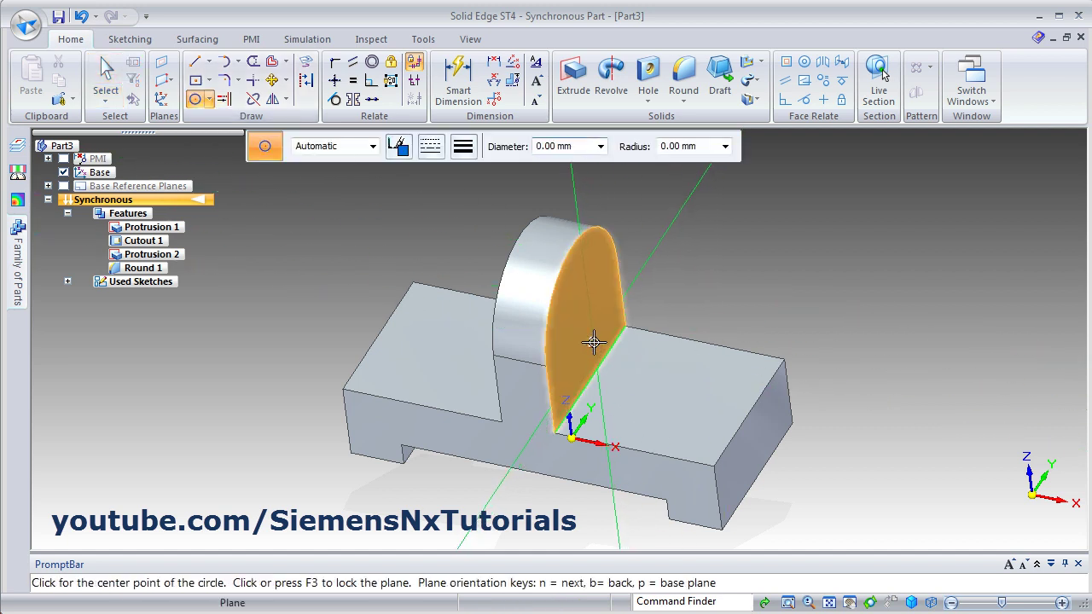
key("F3")
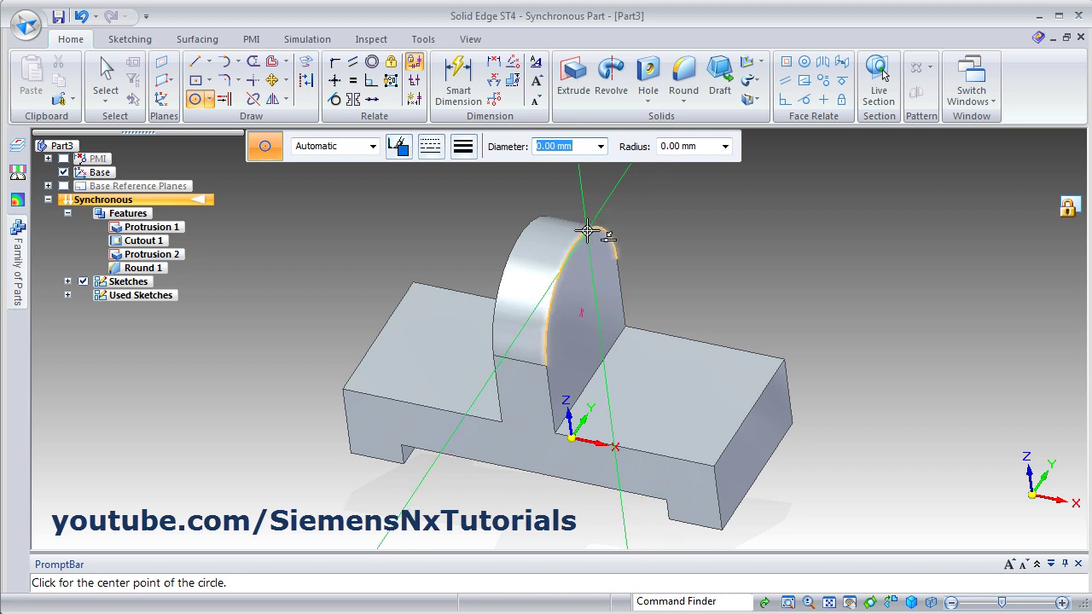
left_click(581, 312)
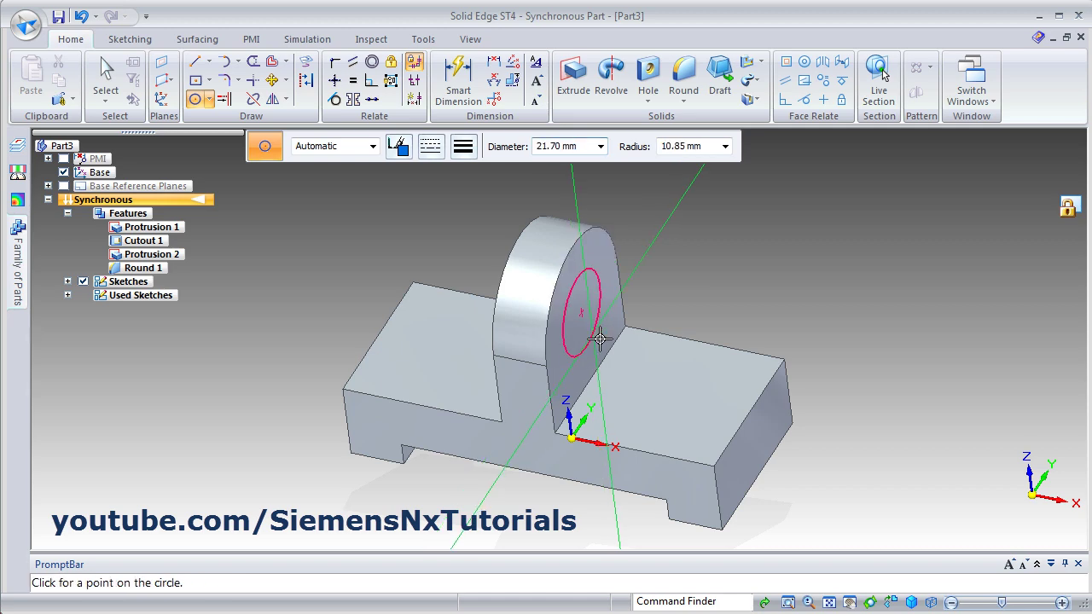
left_click(599, 340)
middle_click_drag(597, 409, 605, 446)
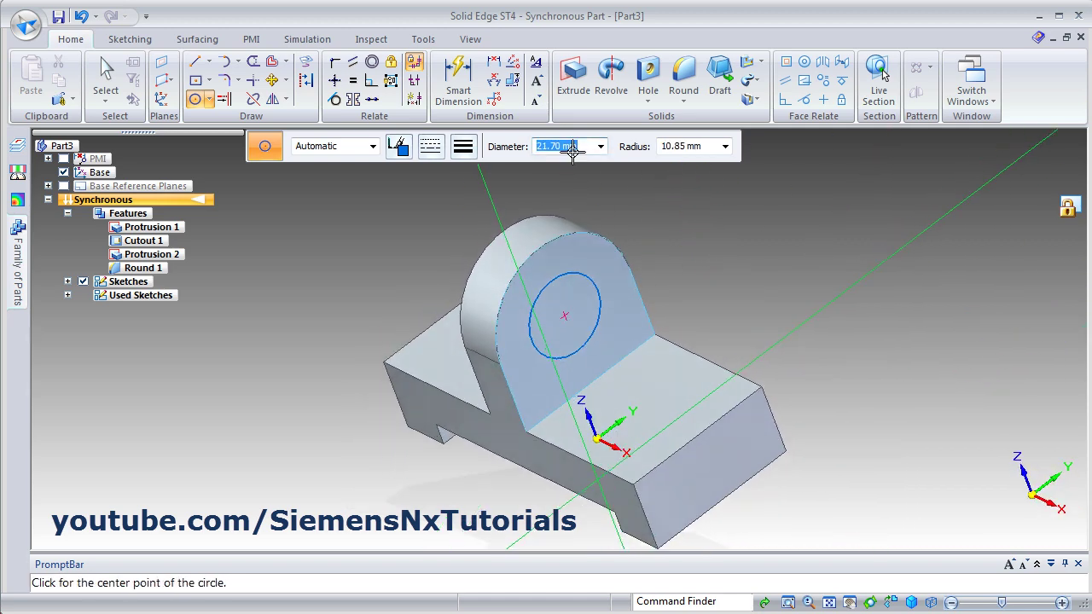
Dimension the circle's diameter to 20 mm
left_click(458, 81)
left_click(597, 289)
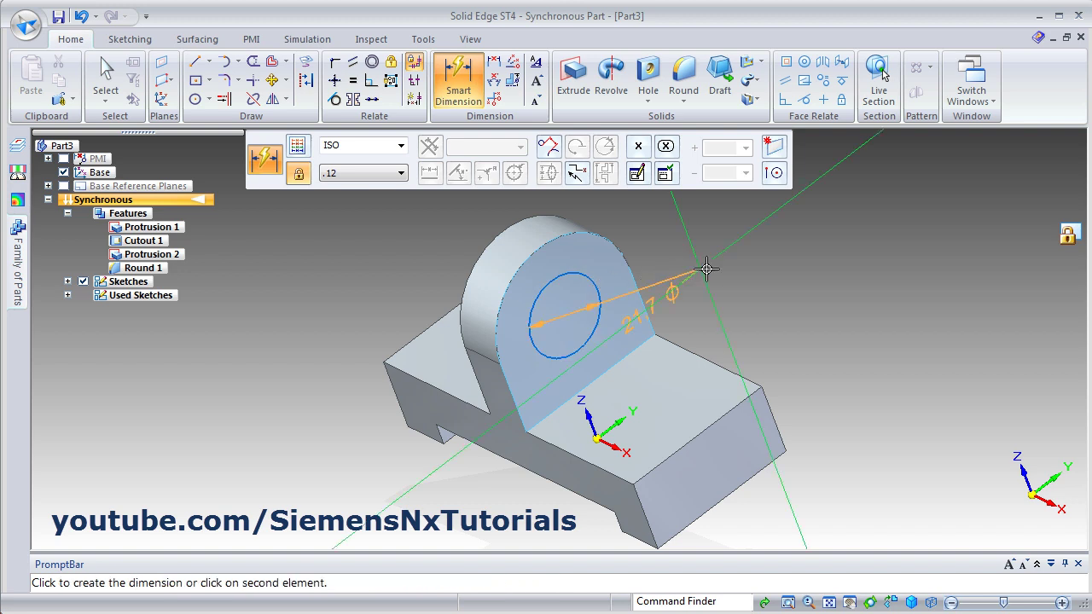
left_click(722, 264)
type("20")
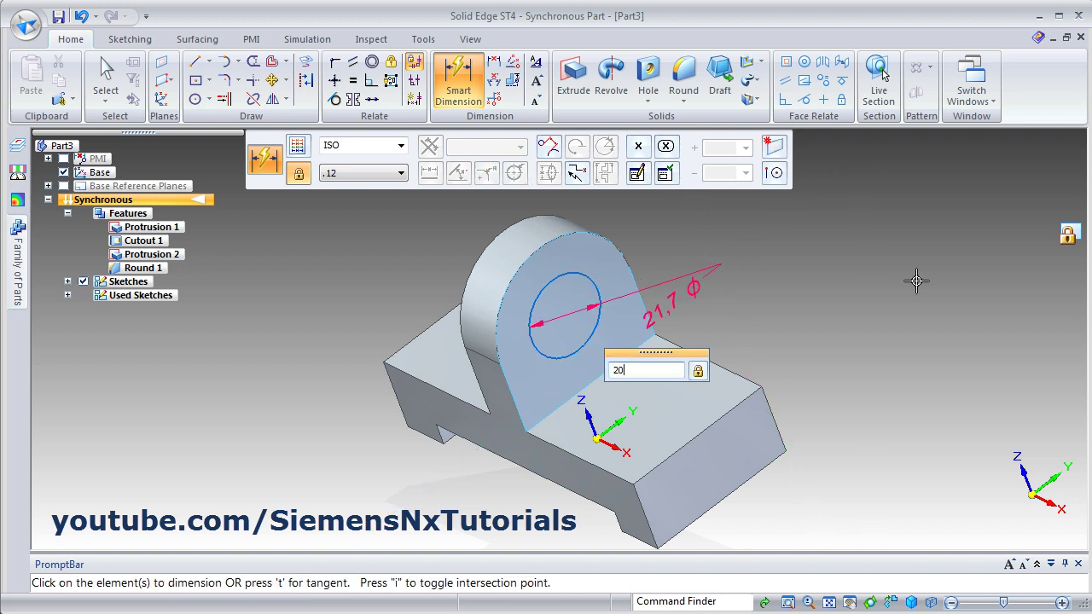
key("Return")
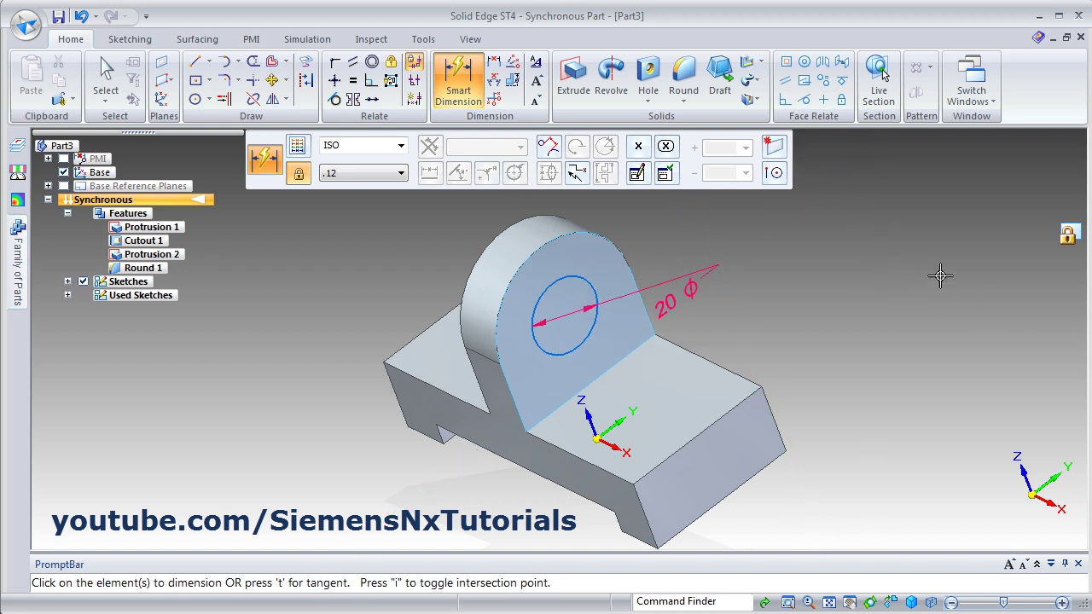
key("Escape")
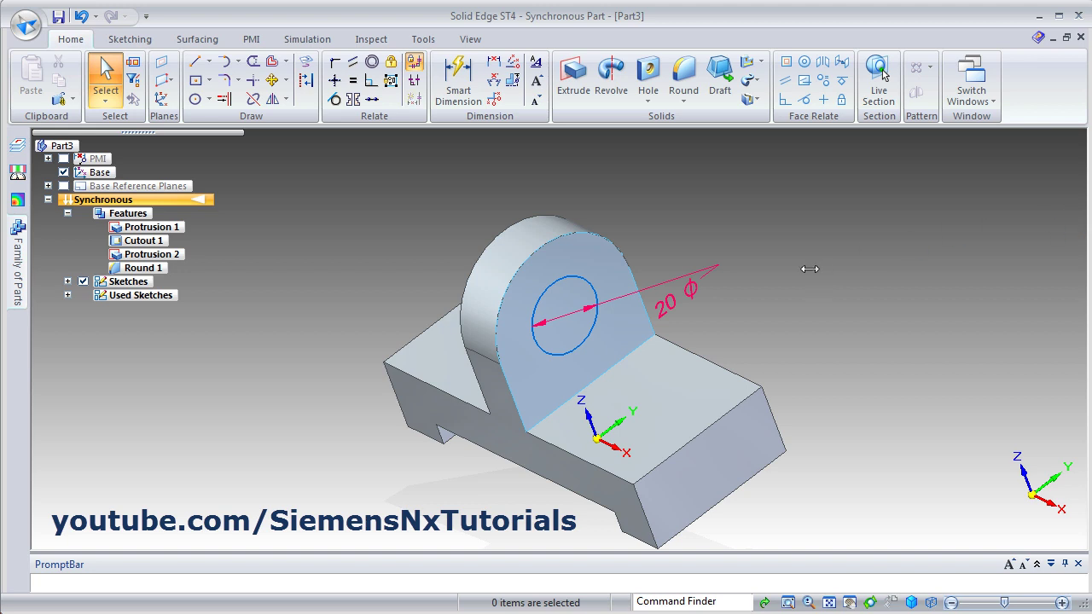
Extrude the circle region through the upright as a cut
left_click(577, 339)
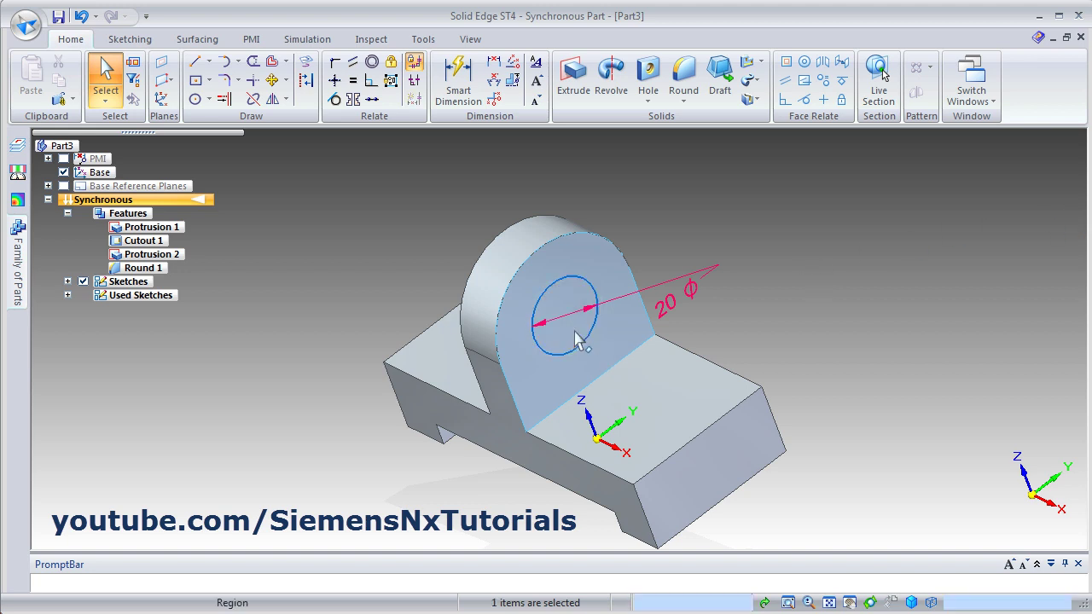
left_click(563, 334)
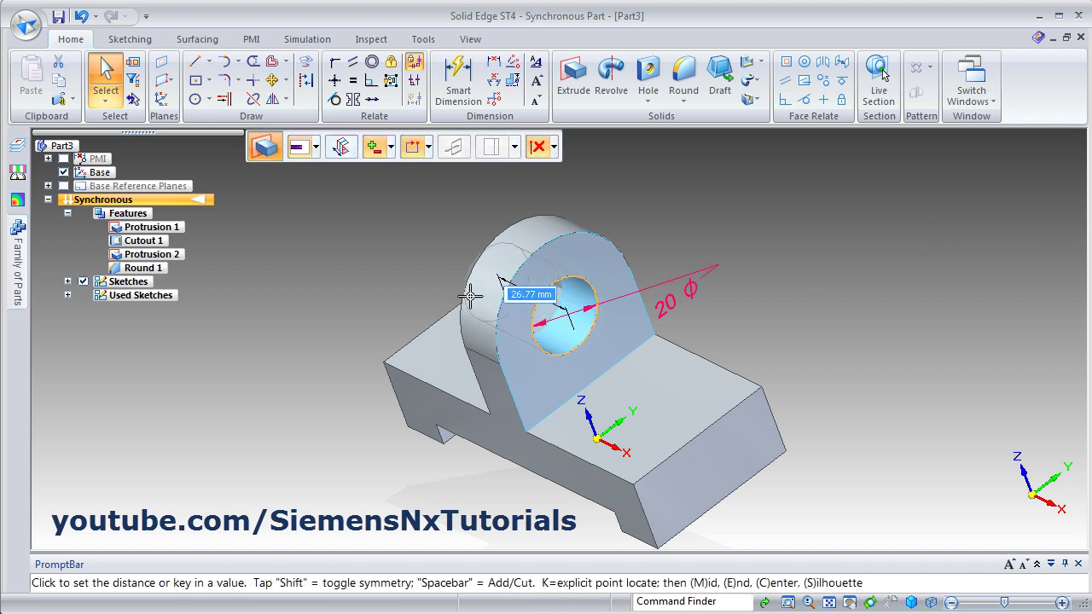
left_click(402, 274)
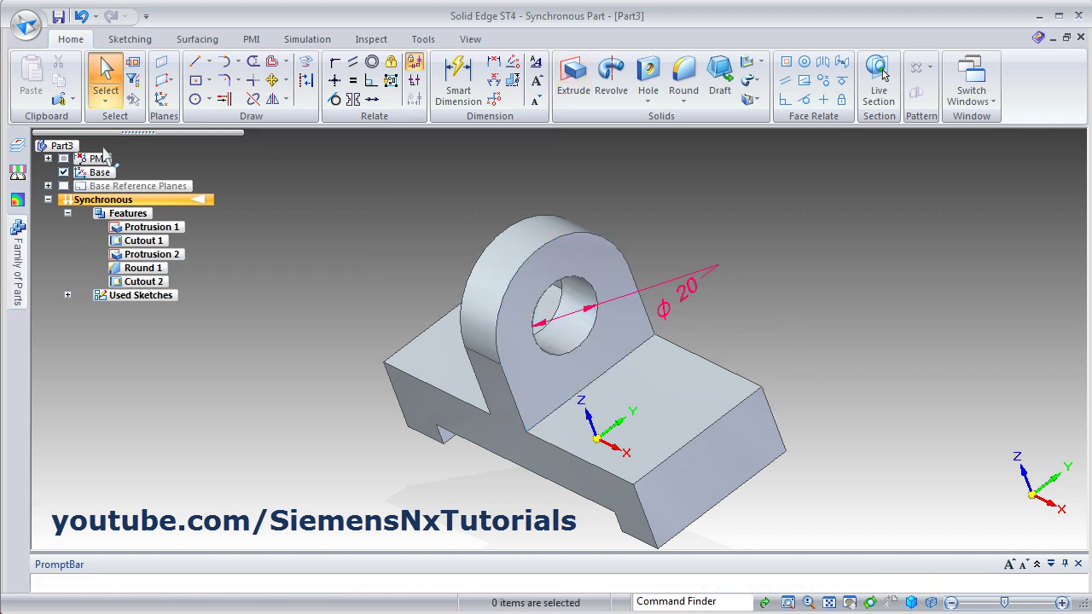
Hide the diameter dimension by unchecking PMI and check the reference drawing
left_click(63, 159)
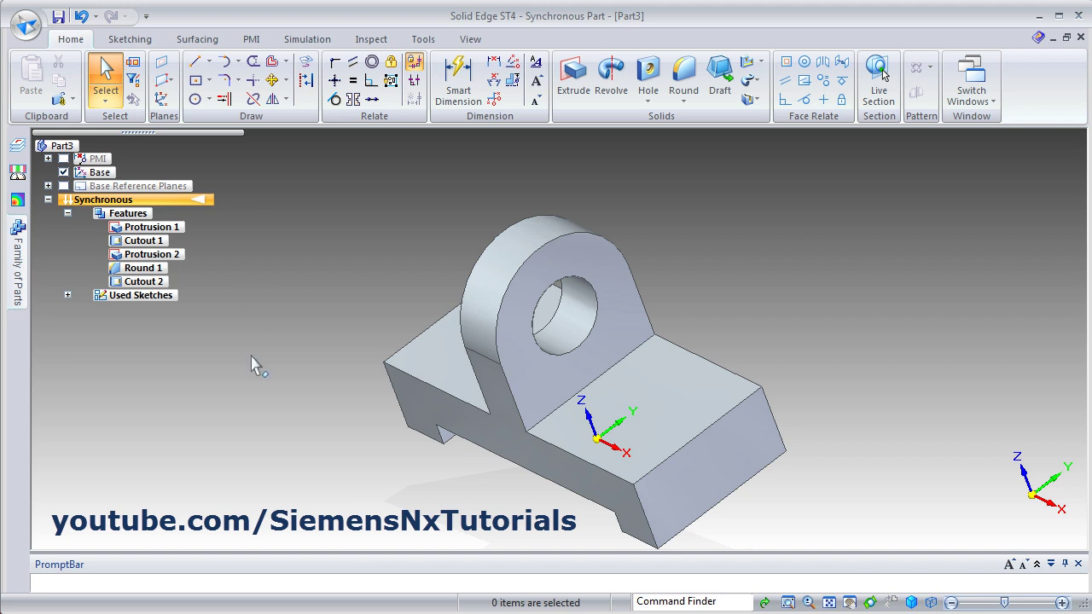
middle_click_drag(252, 365, 329, 307)
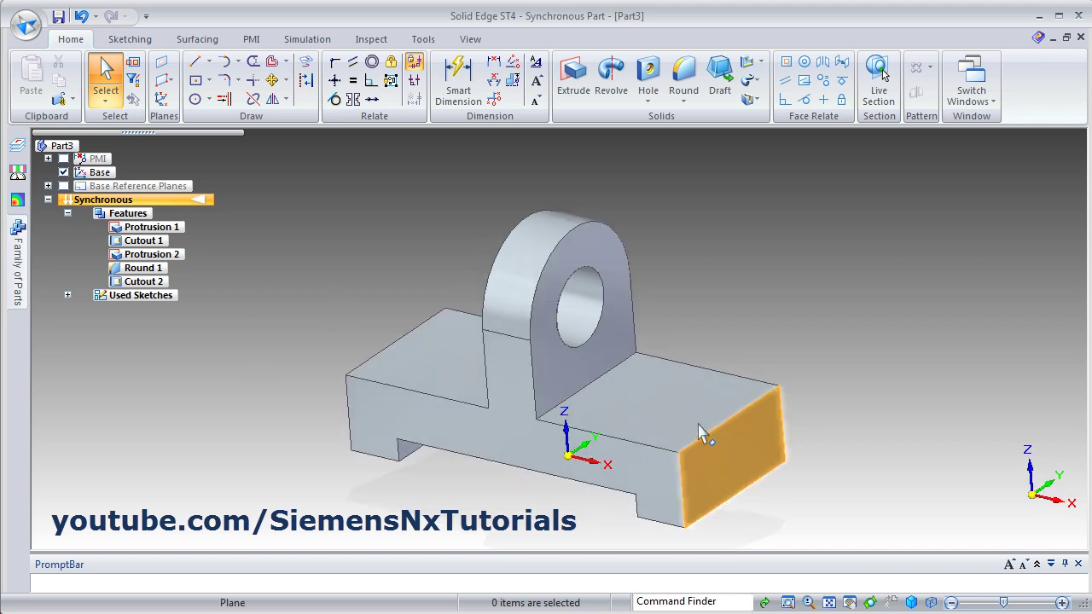
key("alt+Tab")
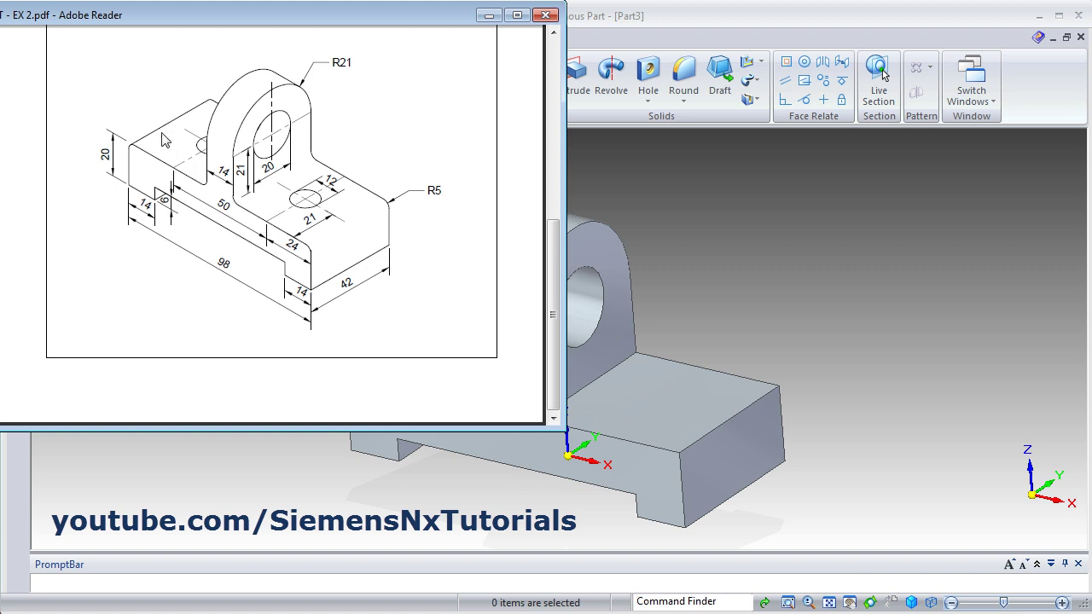
left_click(819, 285)
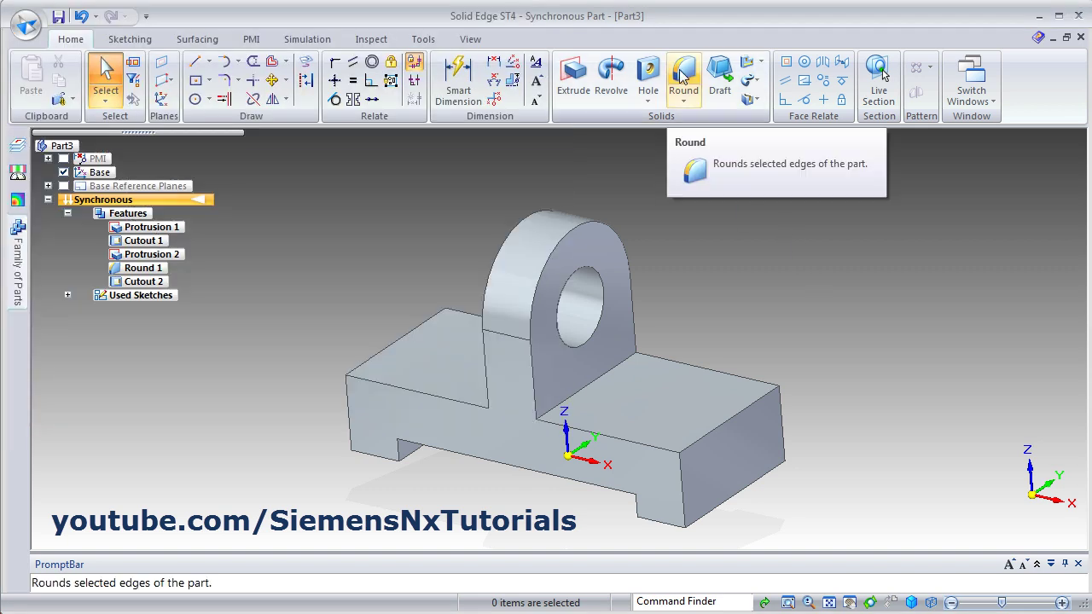
Round the right base block's top edge at 5 mm
left_click(684, 81)
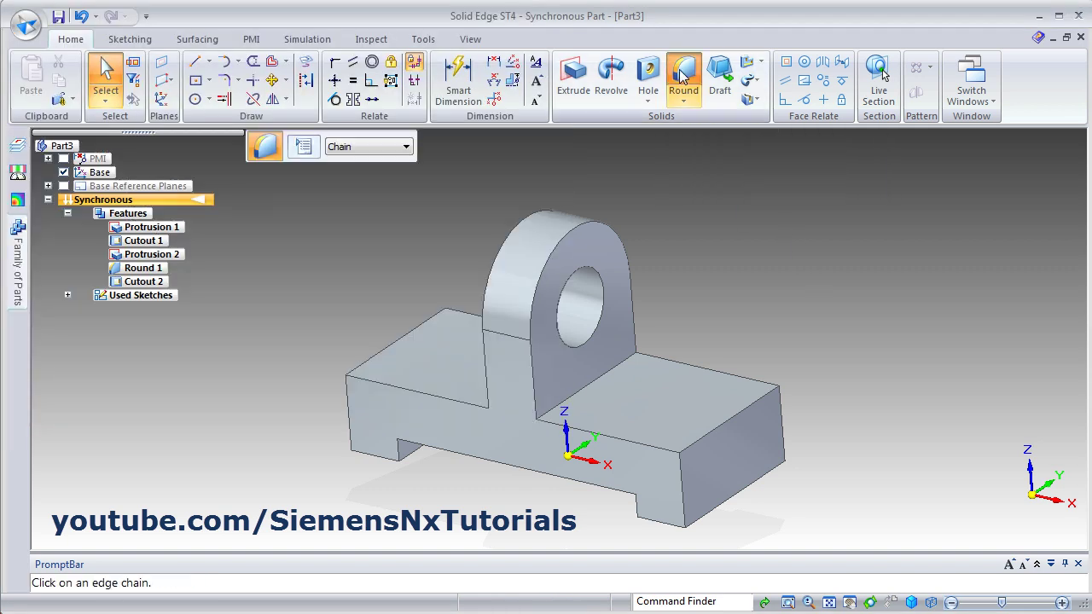
left_click(722, 424)
type("5")
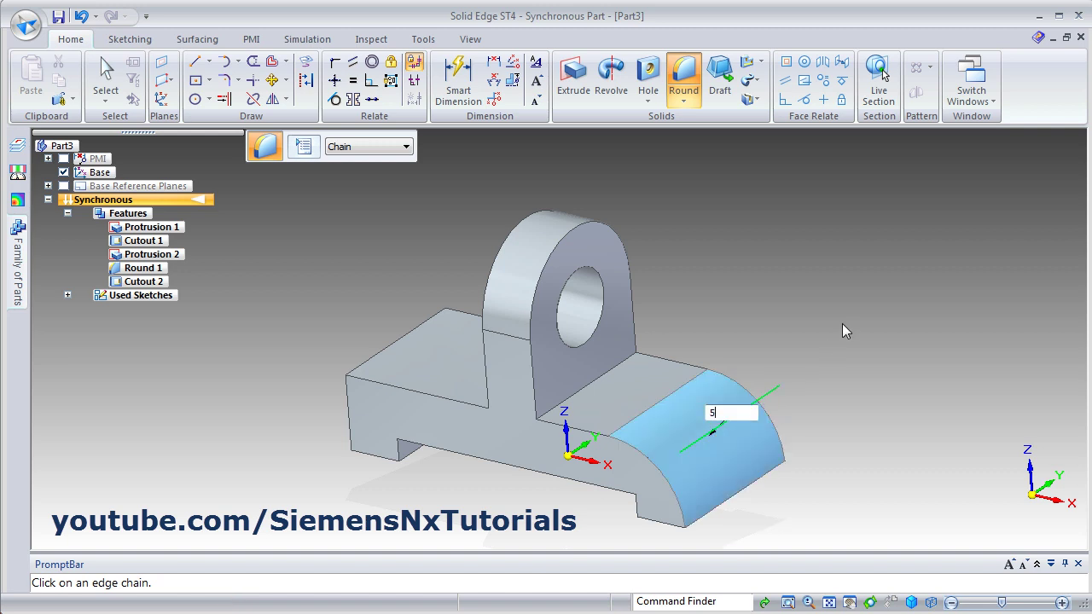
key("Return")
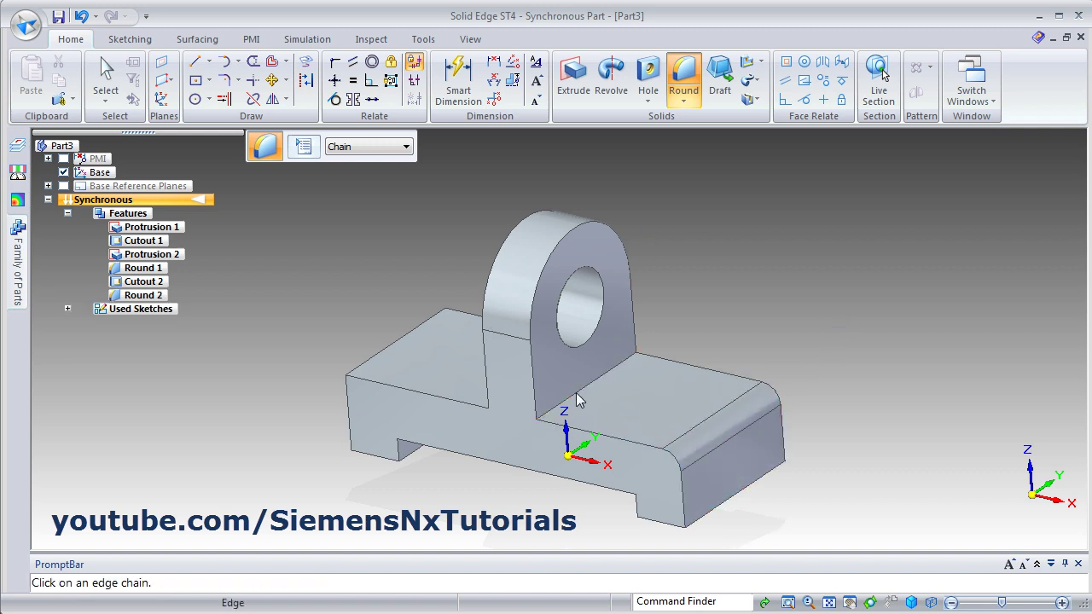
Add 5 mm rounds where the upright meets the base and along the back-left edge, then view isometric
left_click(577, 402)
left_click(498, 399)
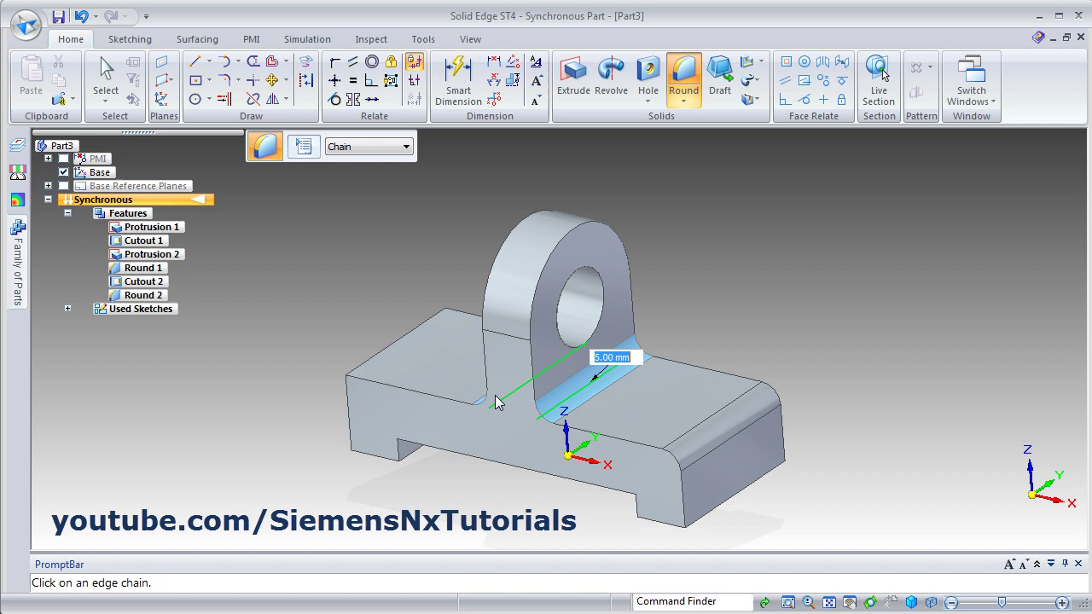
left_click(378, 353)
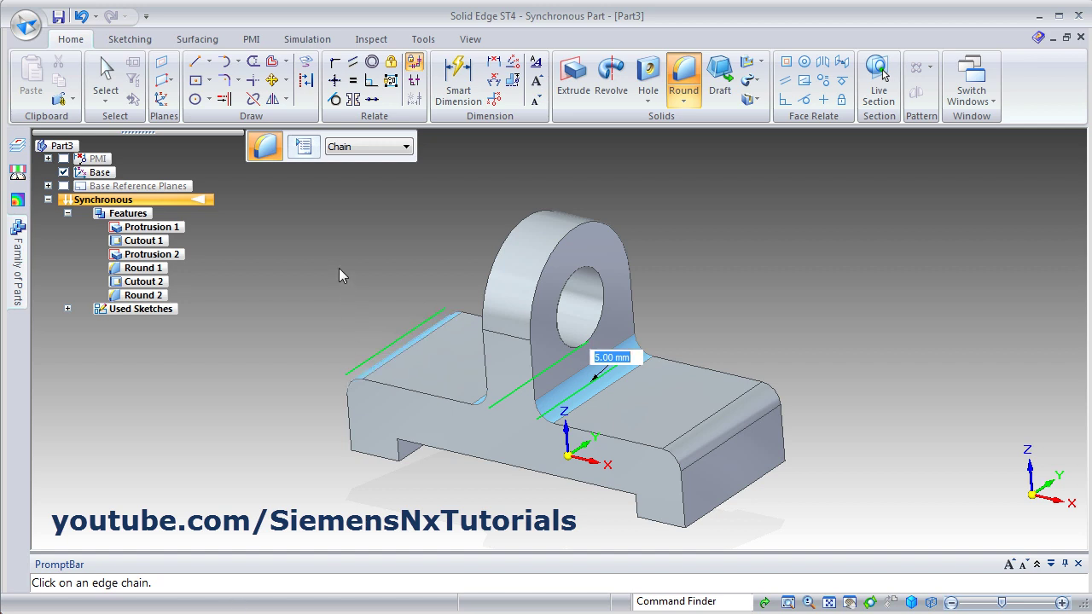
key("Return")
key("Escape")
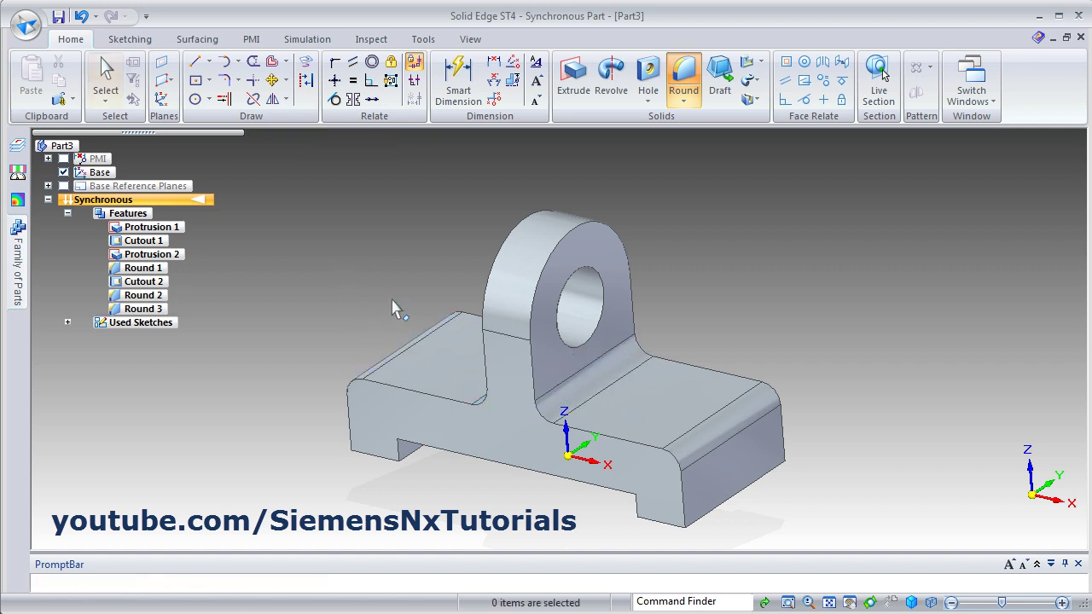
left_click(911, 603)
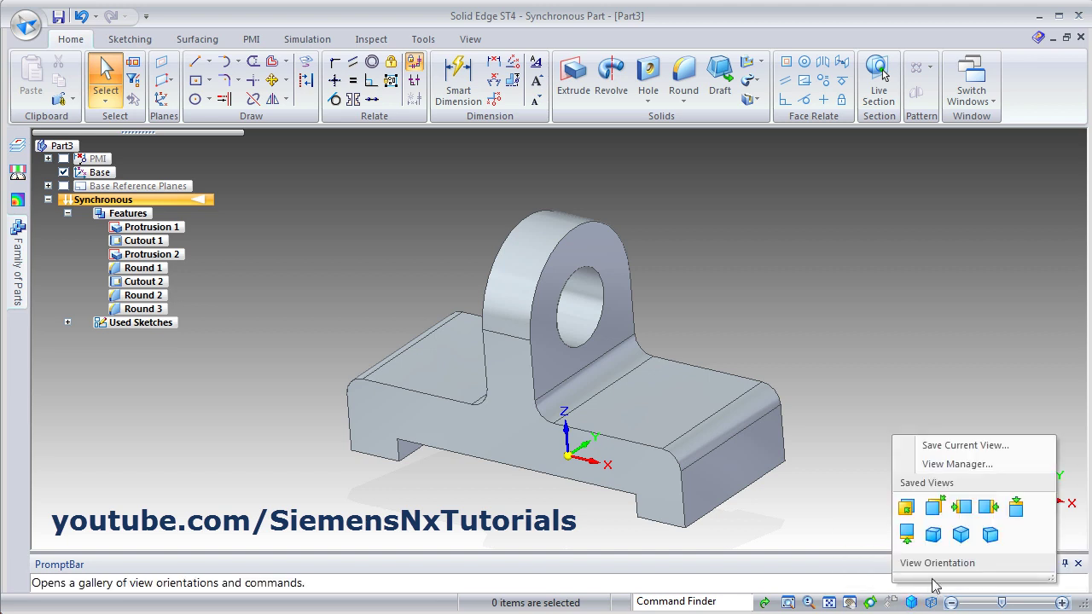
left_click(958, 531)
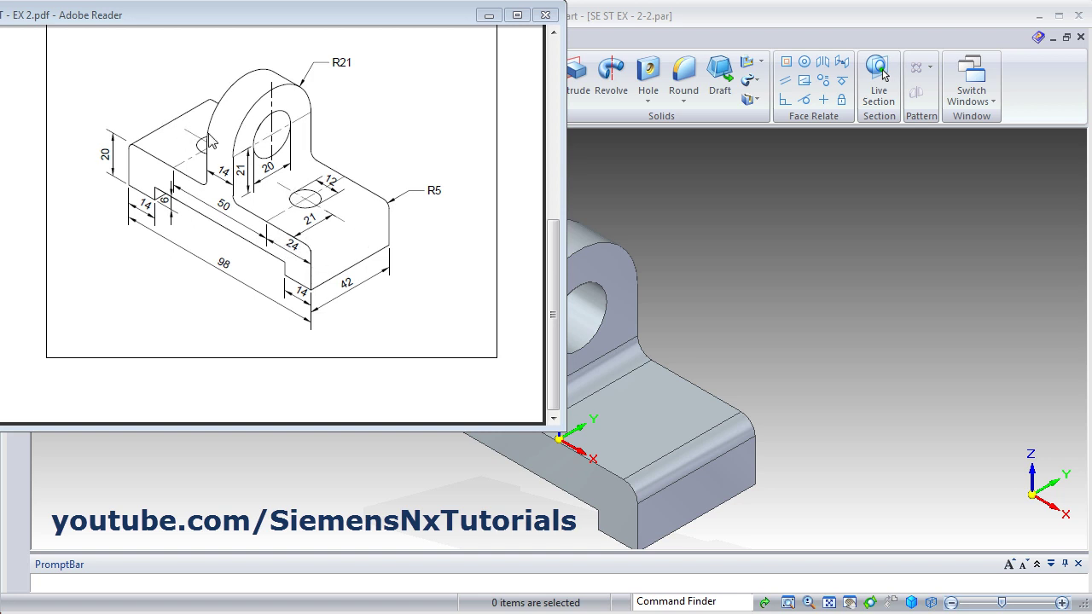
Draw a centre-point circle on the base's top face in sketch view
left_click(914, 334)
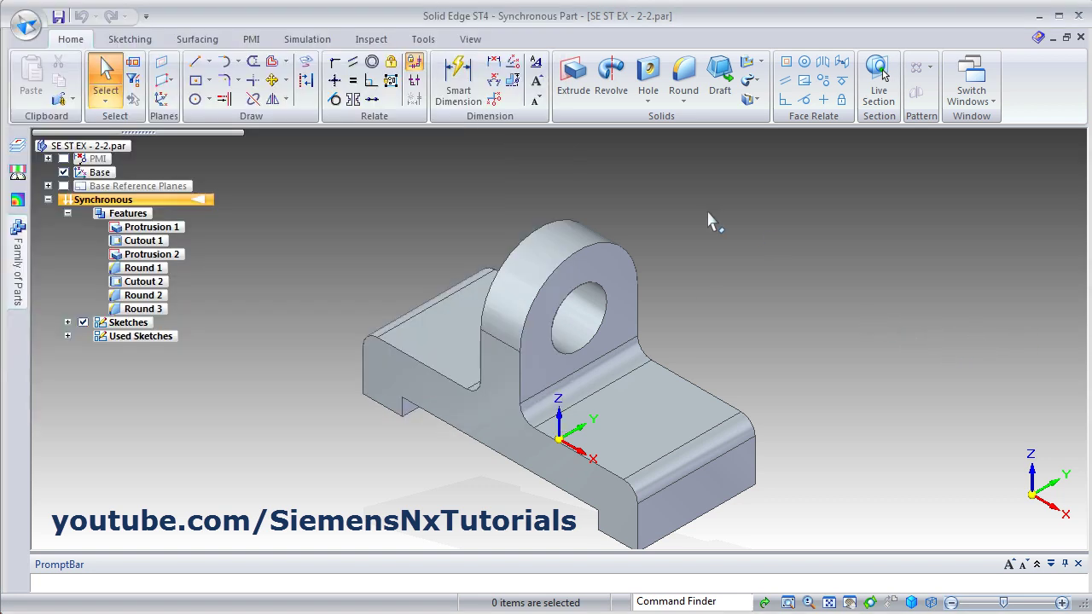
left_click(195, 100)
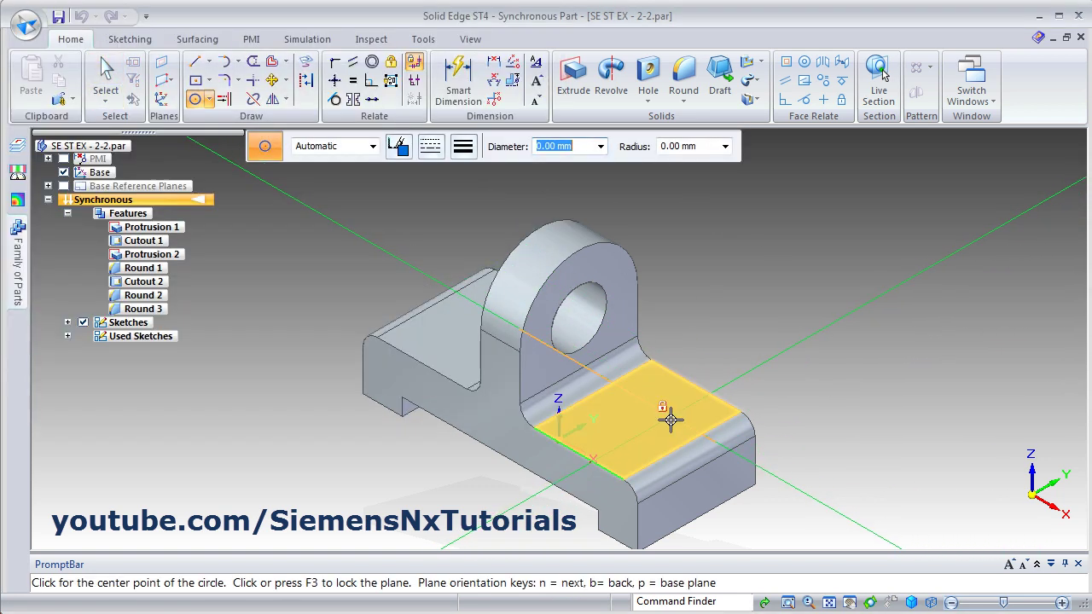
key("F3")
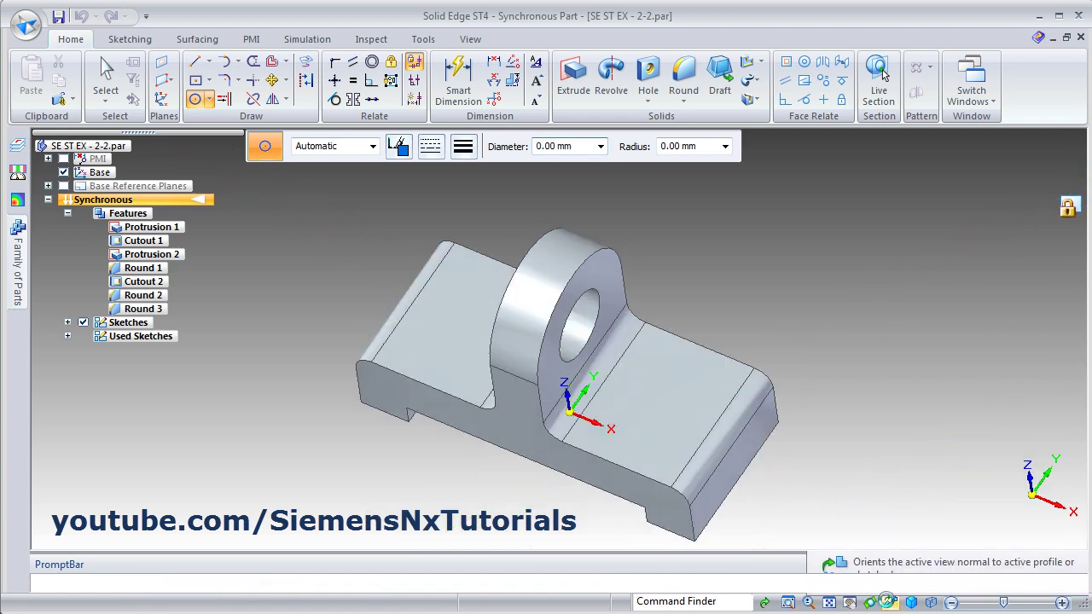
left_click(890, 602)
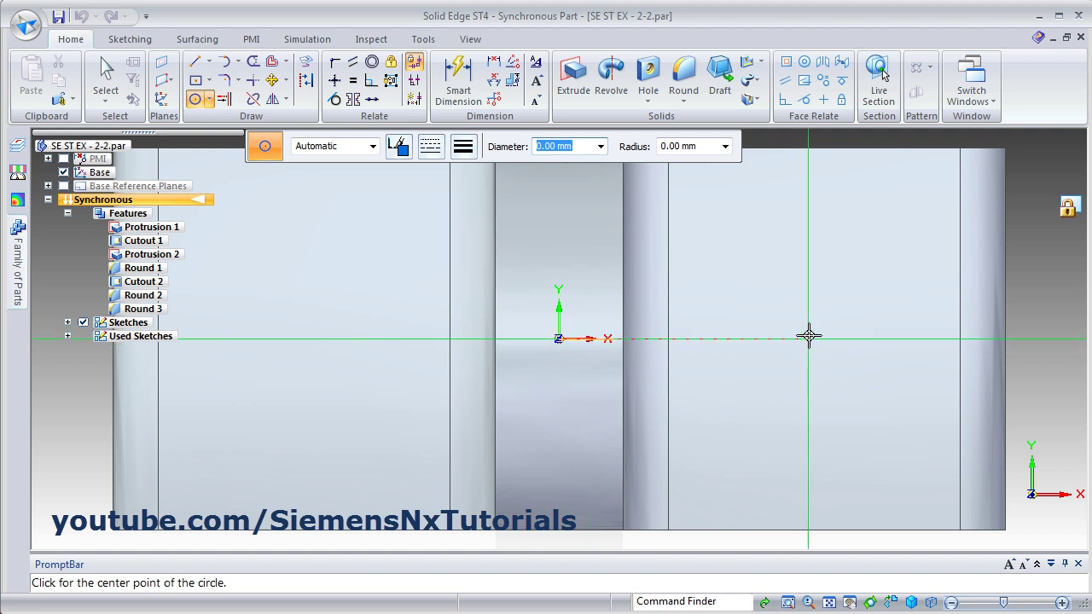
left_click(808, 336)
left_click(865, 296)
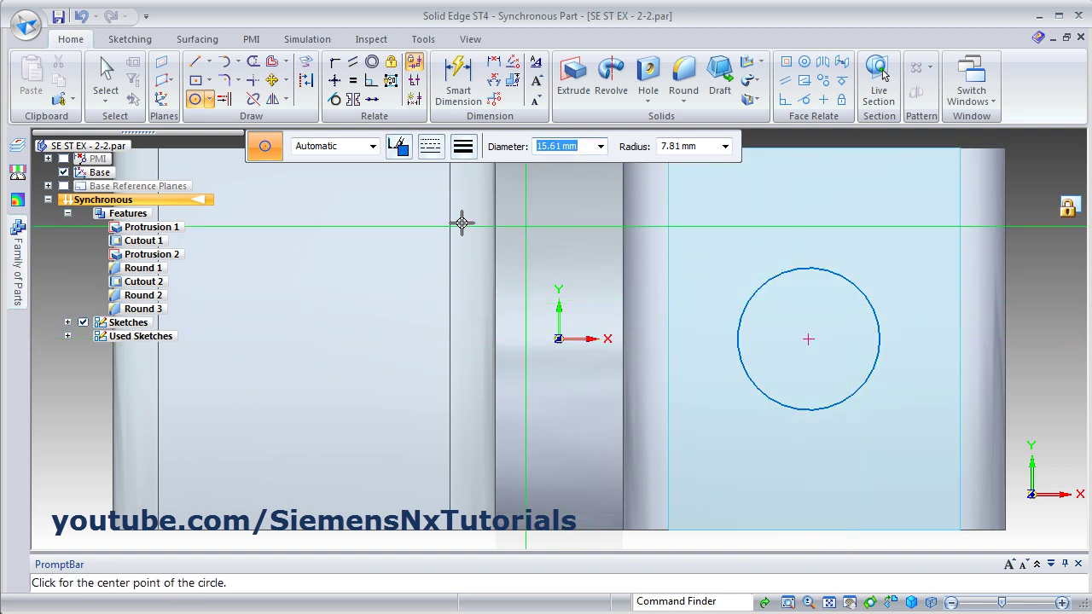
Dimension the circle's diameter to 12 mm
left_click(459, 81)
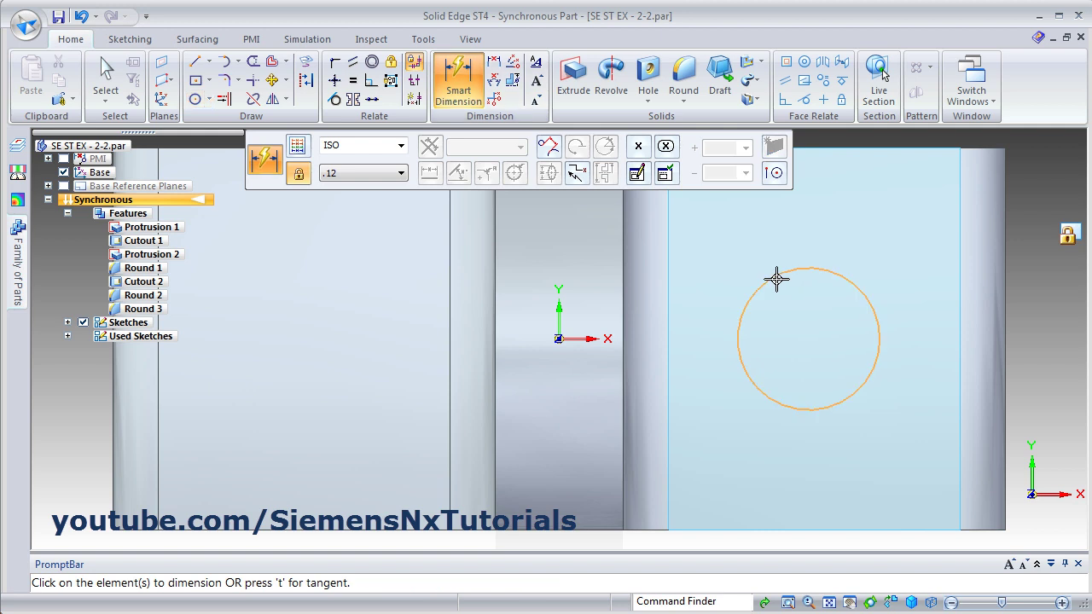
left_click(777, 279)
left_click(853, 210)
type("1")
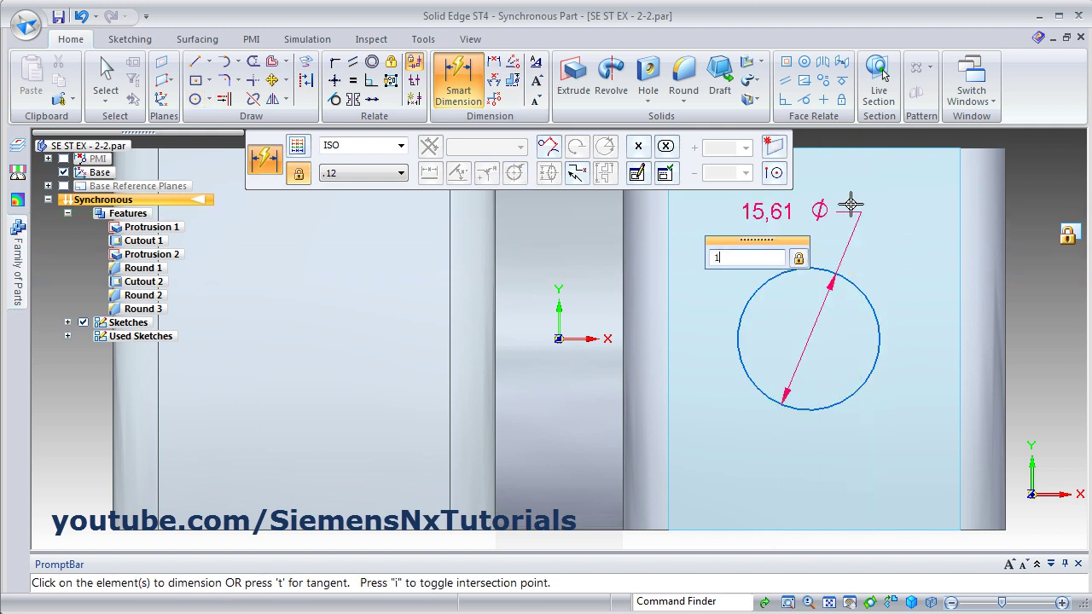
type("2")
key("Return")
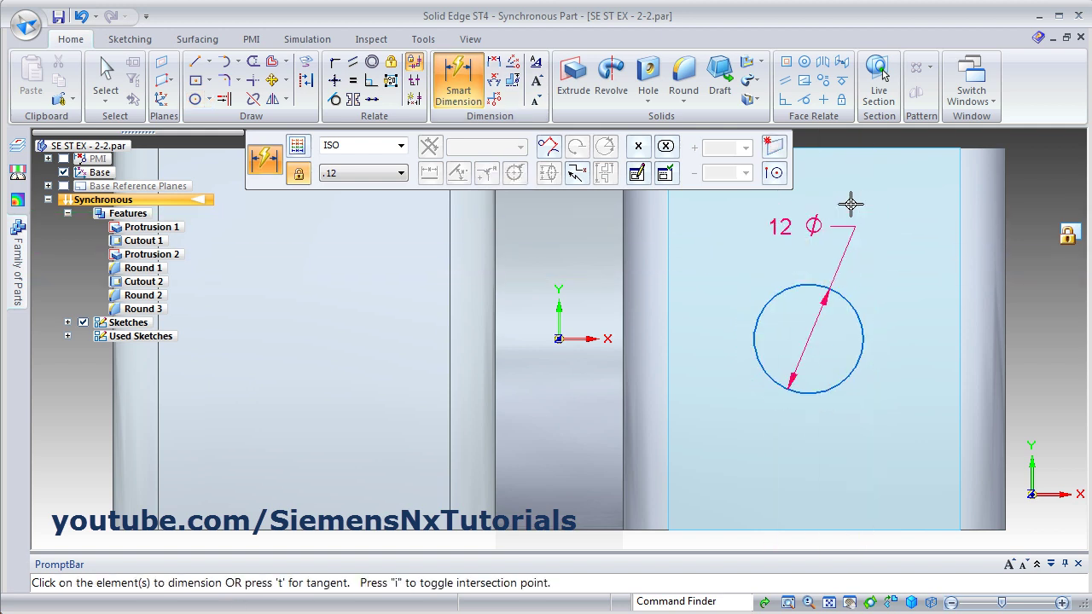
Place the circle 24 mm from the base's end edge and return to isometric view
left_click(1007, 391)
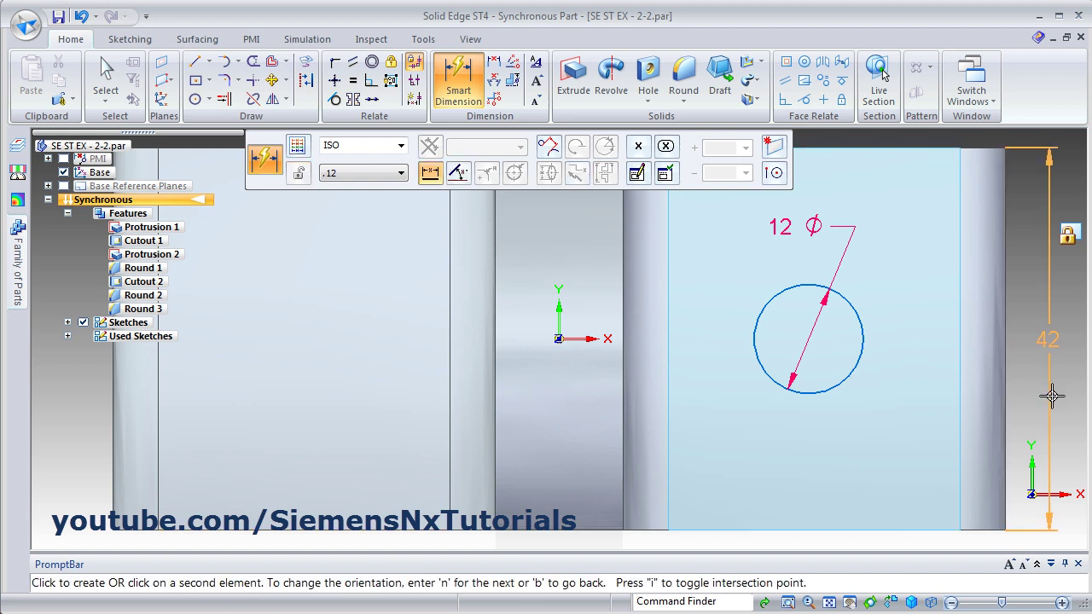
left_click(838, 387)
left_click(870, 459)
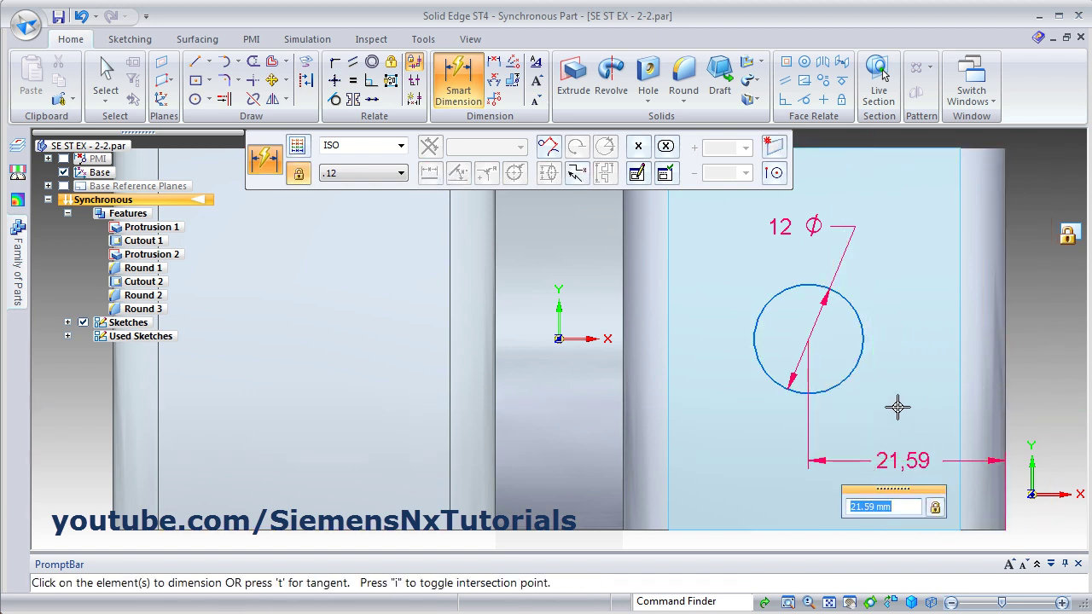
type("24")
key("Return")
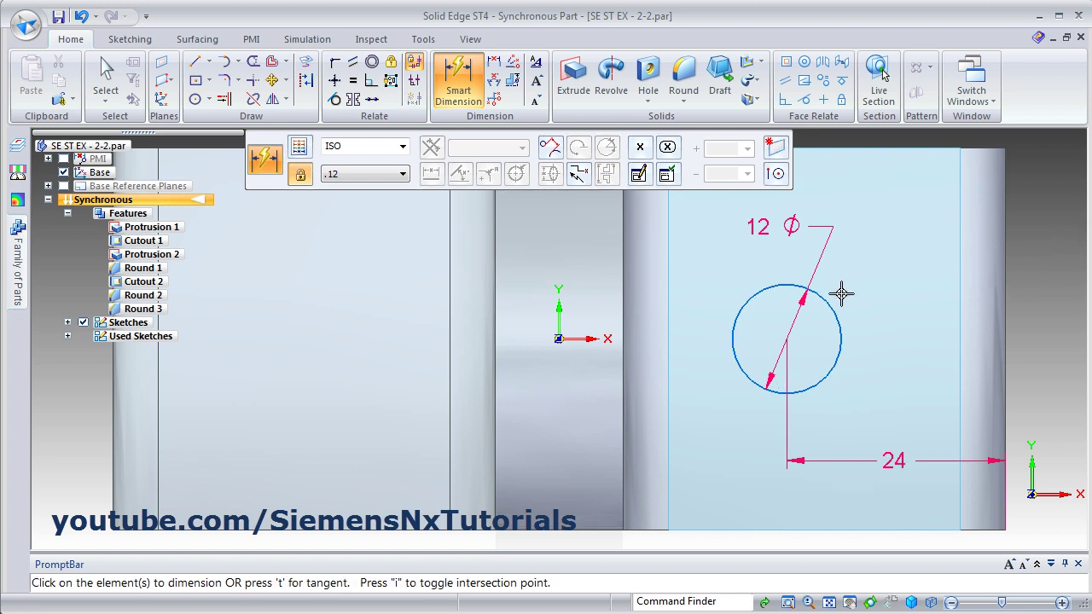
key("Escape")
key("ctrl+i")
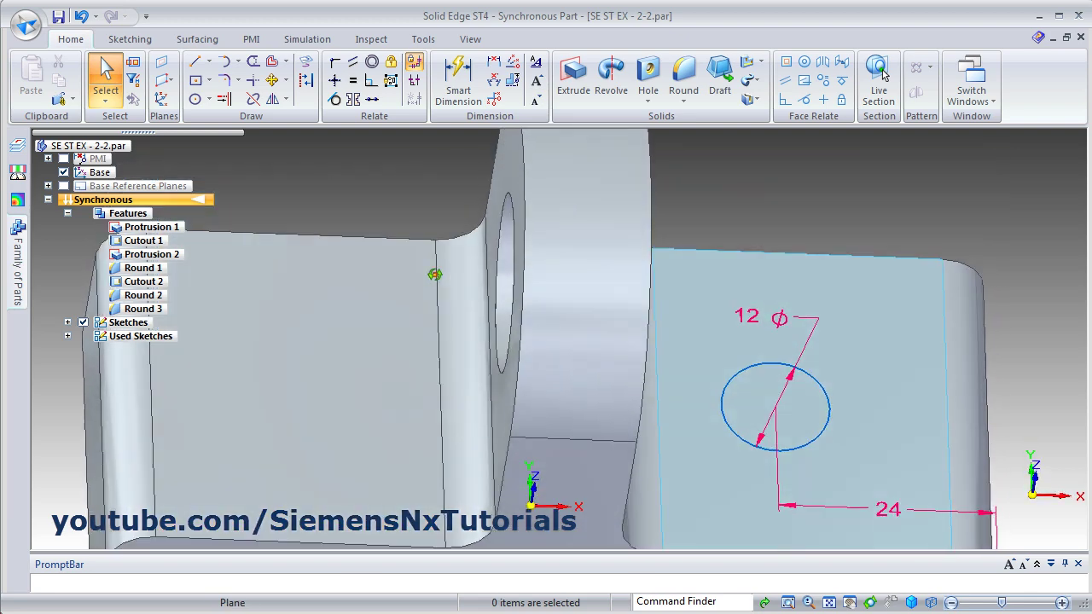
Extrude the 12 mm circle region down through the base as a cut
left_click(829, 602)
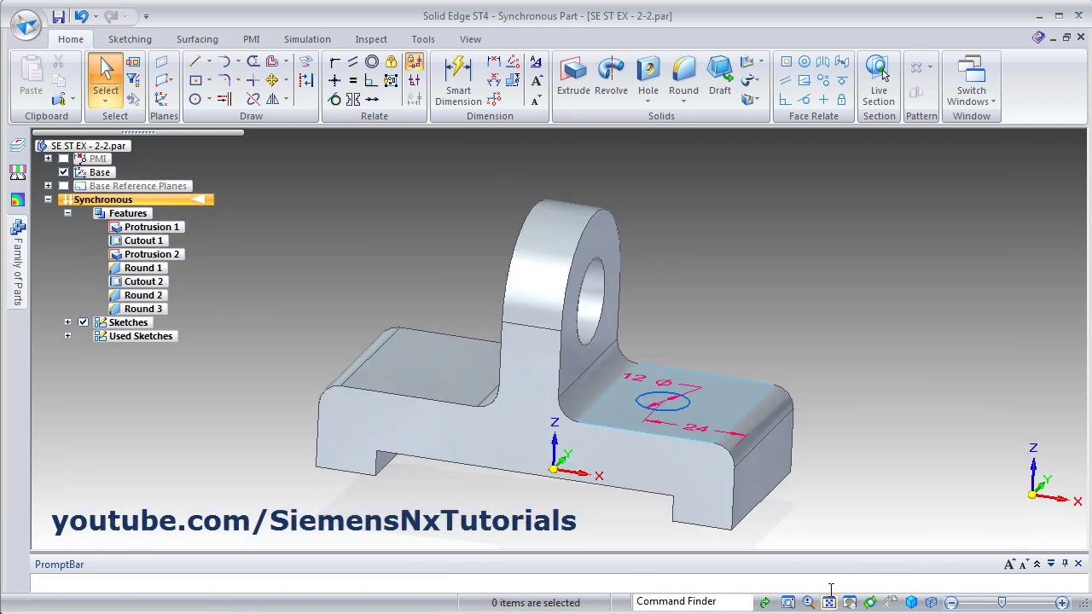
left_click(681, 420)
scroll(638, 454, "down", 2)
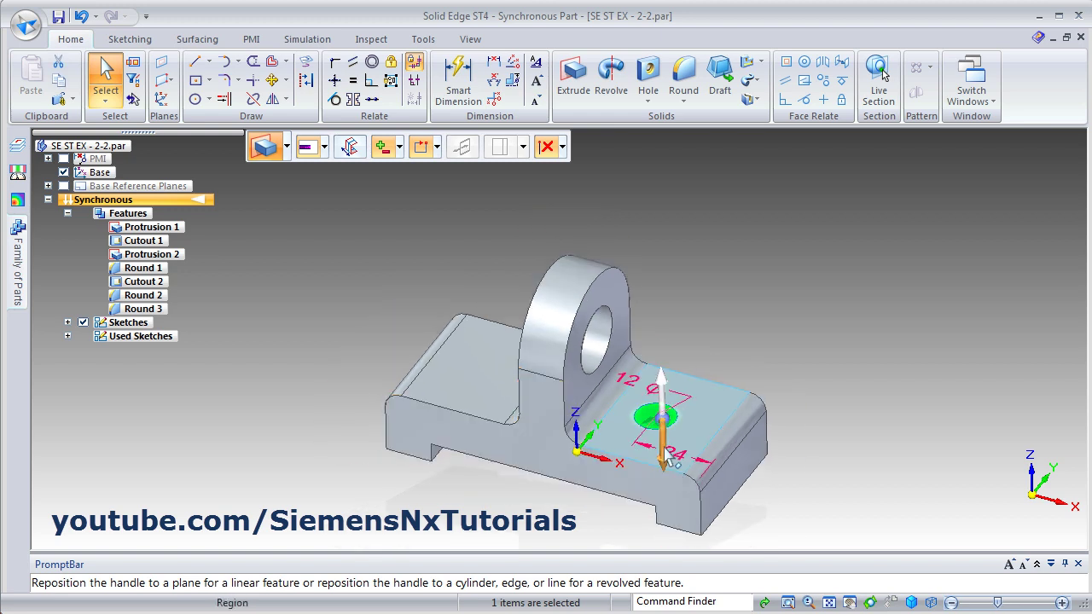
left_click(666, 454)
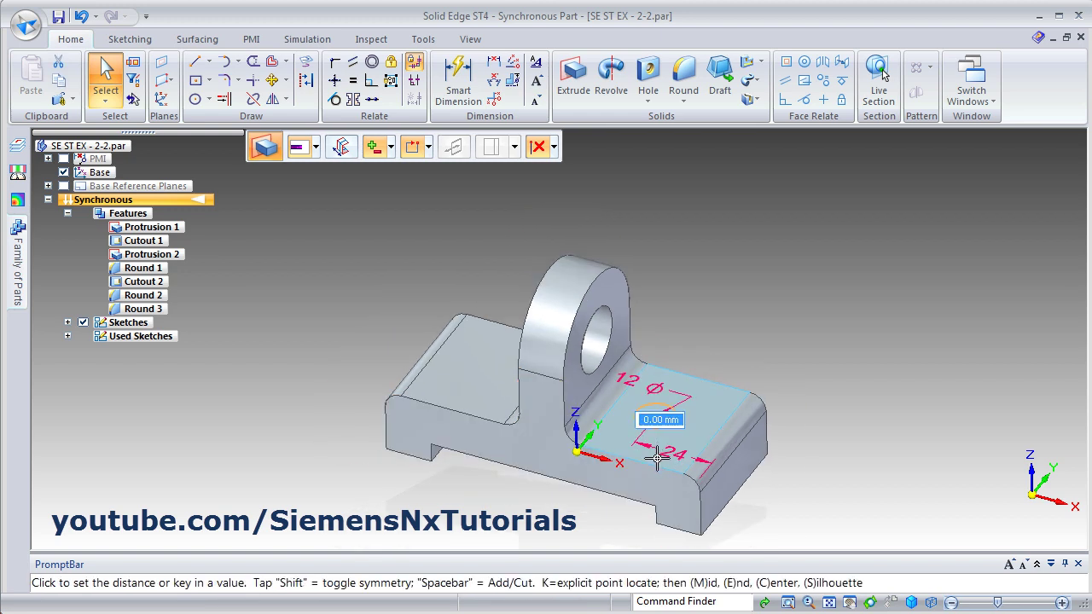
left_click(625, 529)
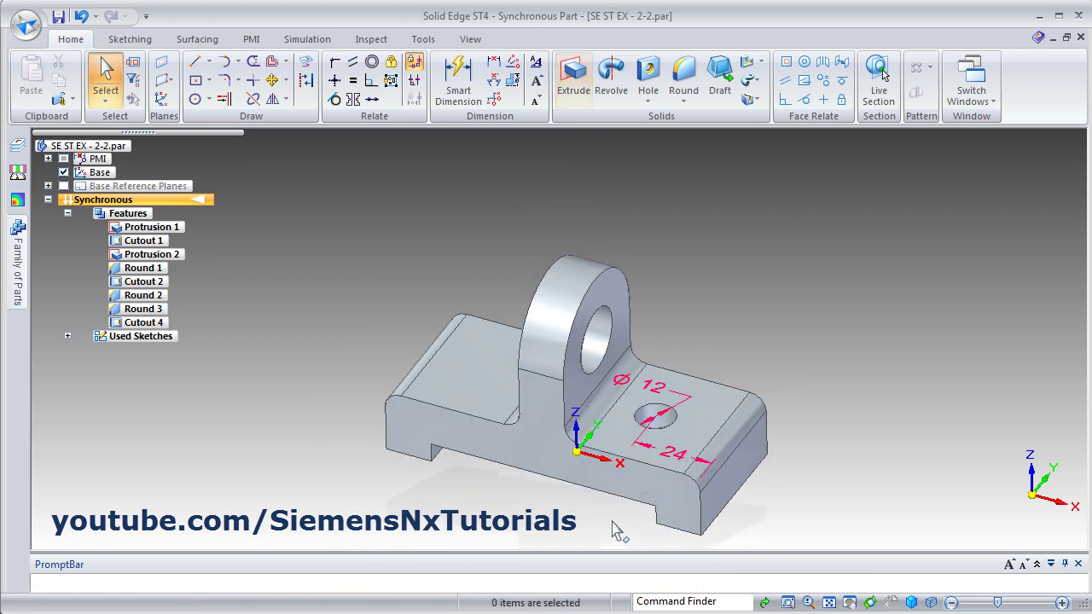
Hide the sketch dimensions by unchecking PMI
left_click(65, 160)
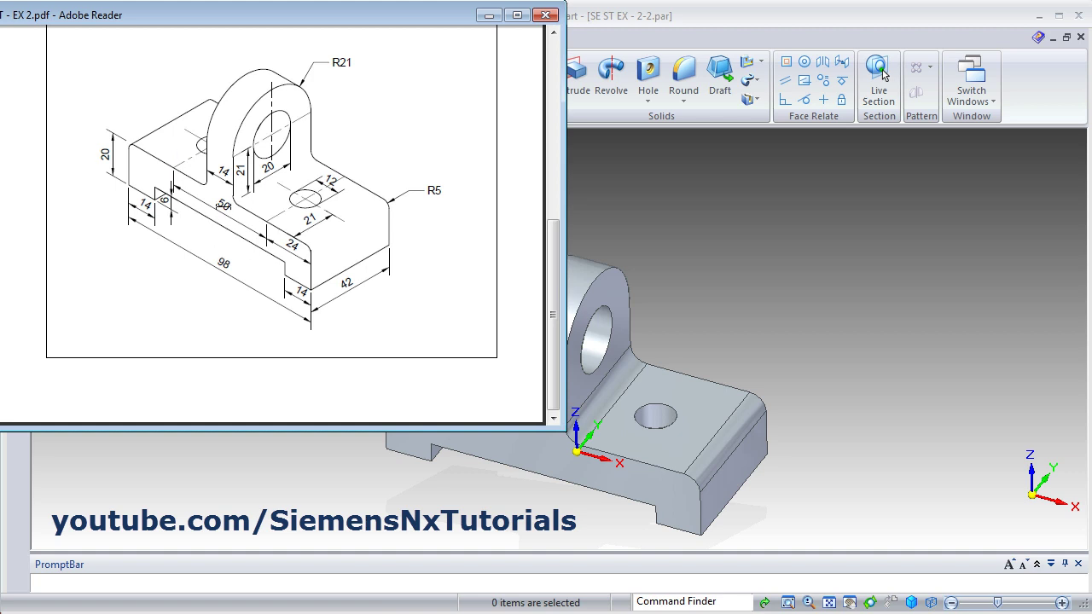
left_click(764, 342)
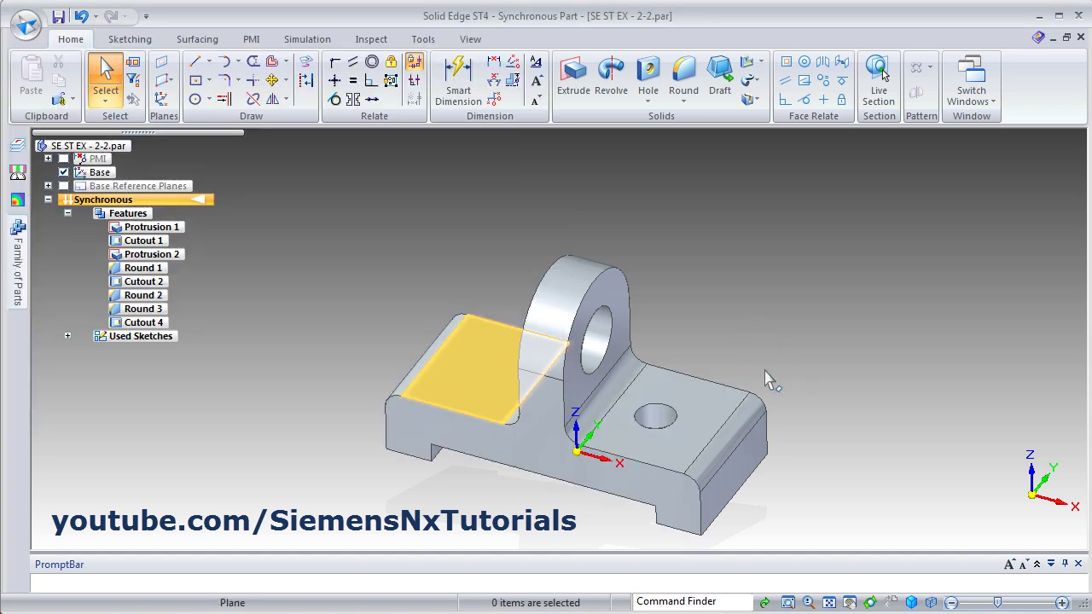
scroll(632, 510, "up", 1)
scroll(632, 510, "up", 1)
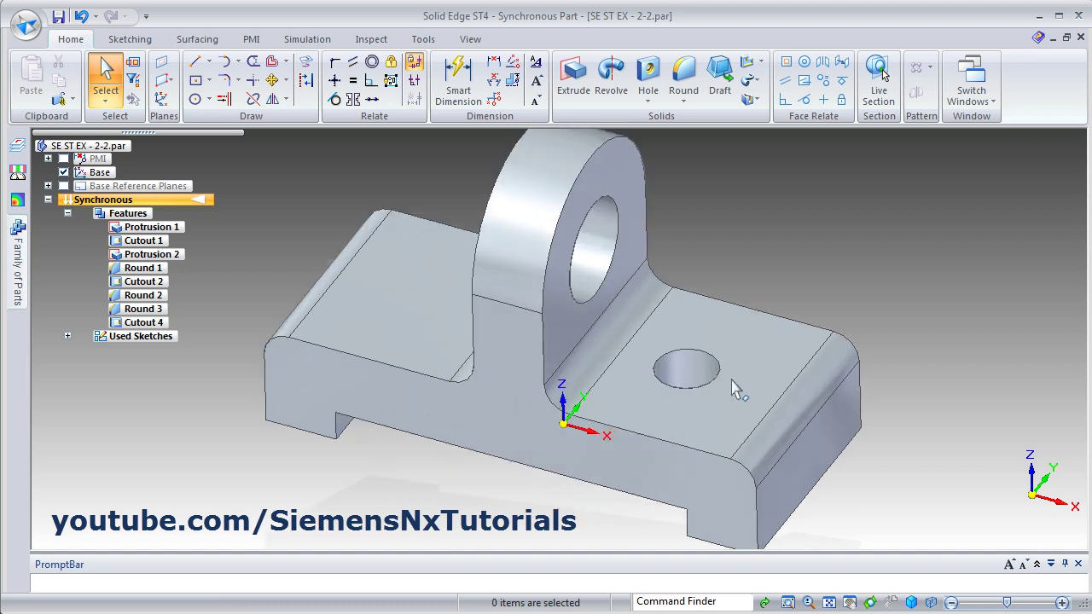
Copy the 12 mm hole 50 mm behind the upright
left_click(690, 373)
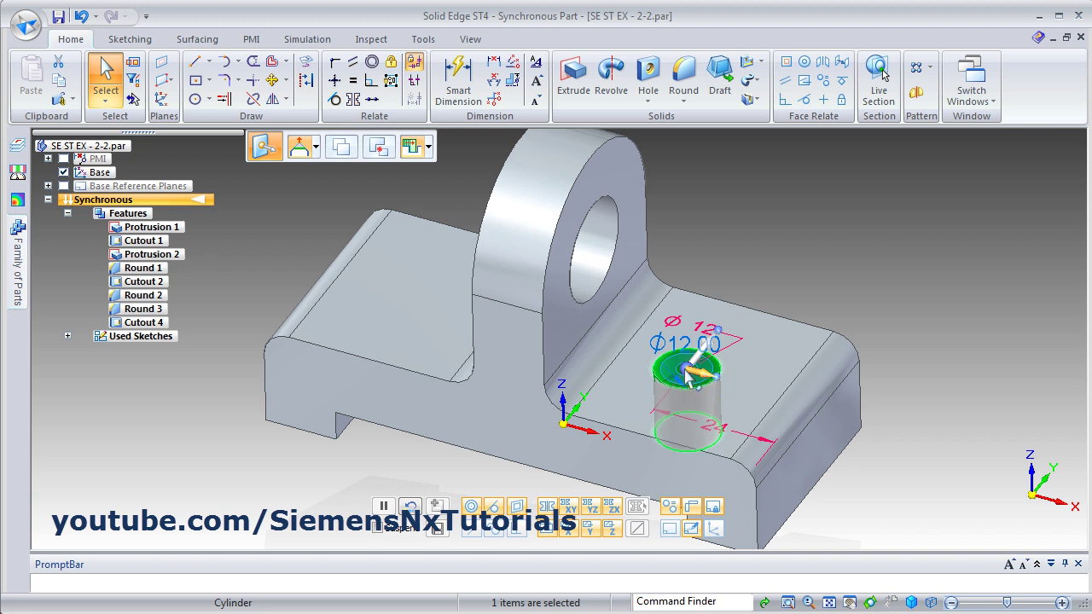
left_click(688, 369)
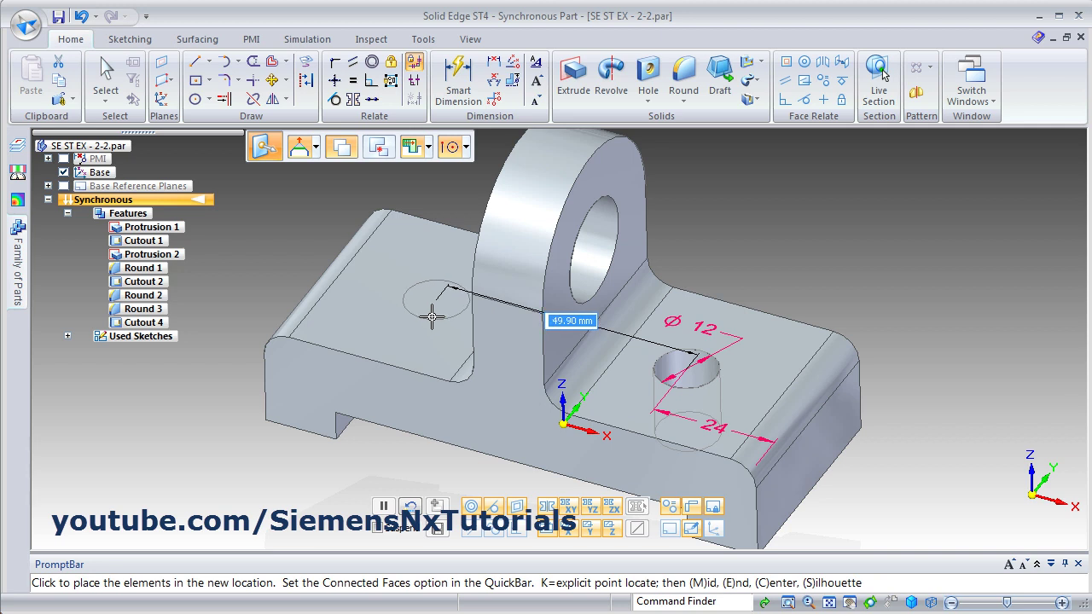
type("50")
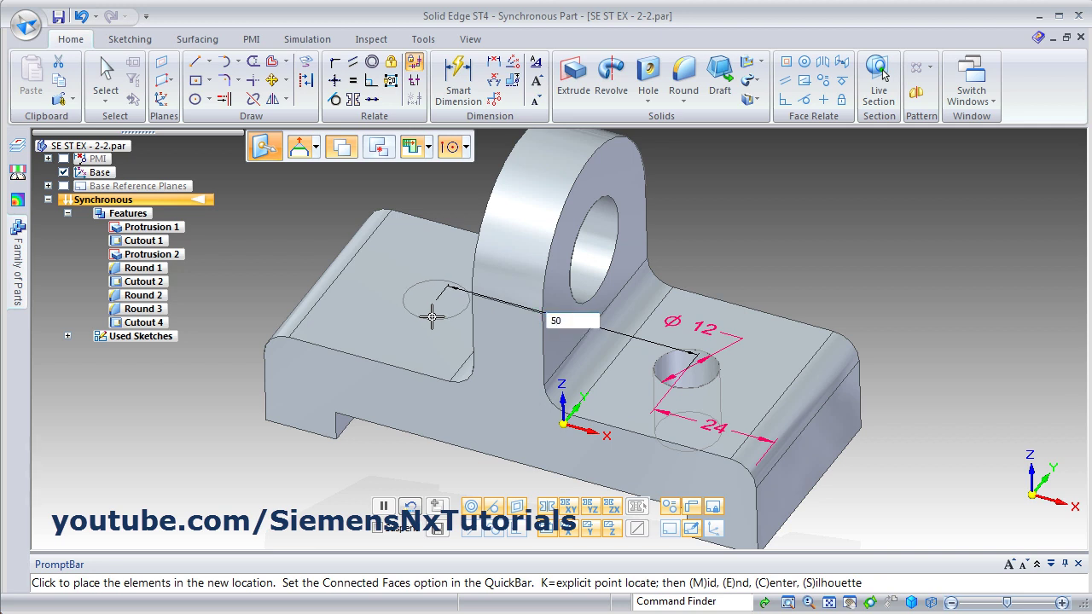
left_click(432, 317)
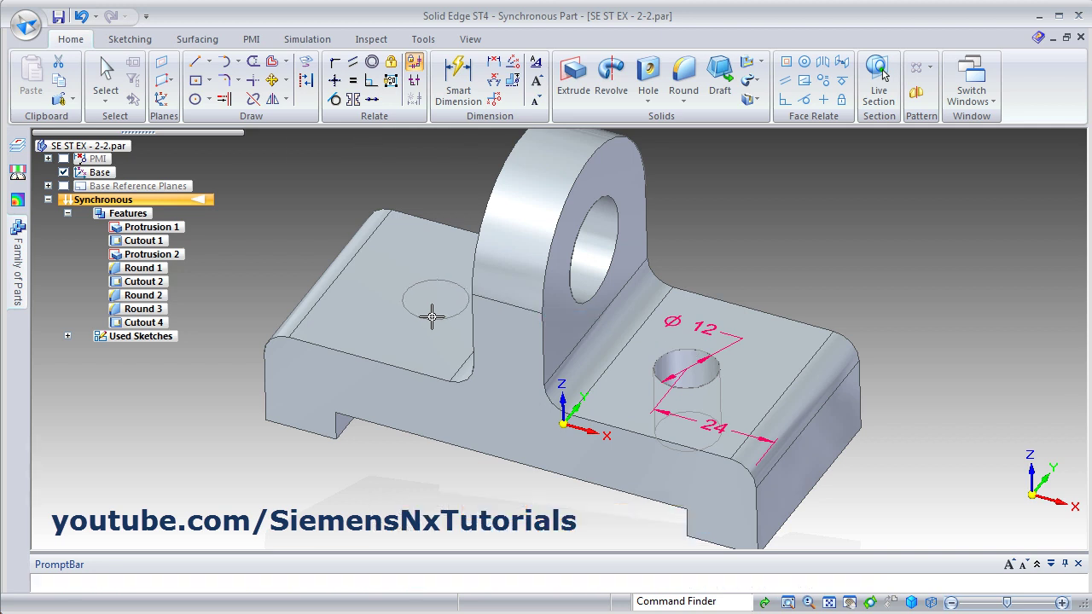
Clear the selection and return to the isometric view
left_click(881, 273)
middle_click_drag(685, 344, 890, 527)
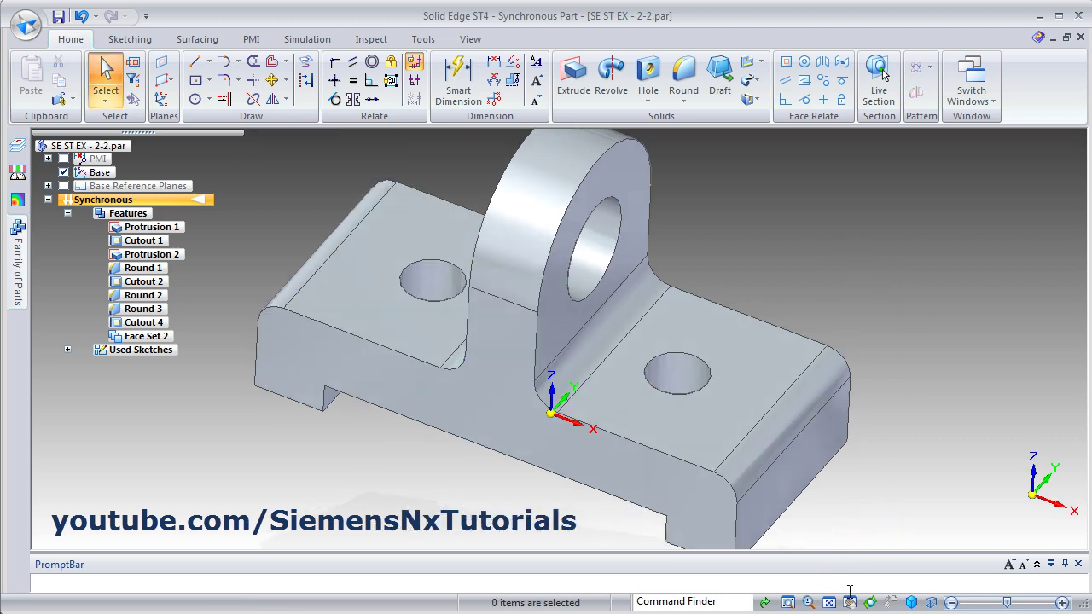
left_click(913, 602)
left_click(962, 535)
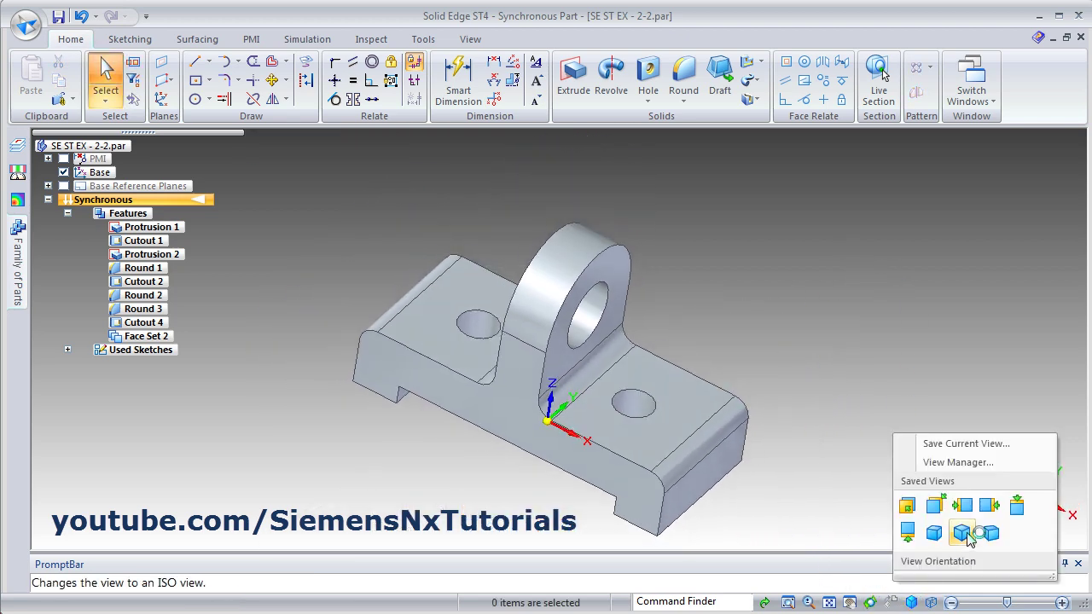
scroll(336, 419, "up", 2)
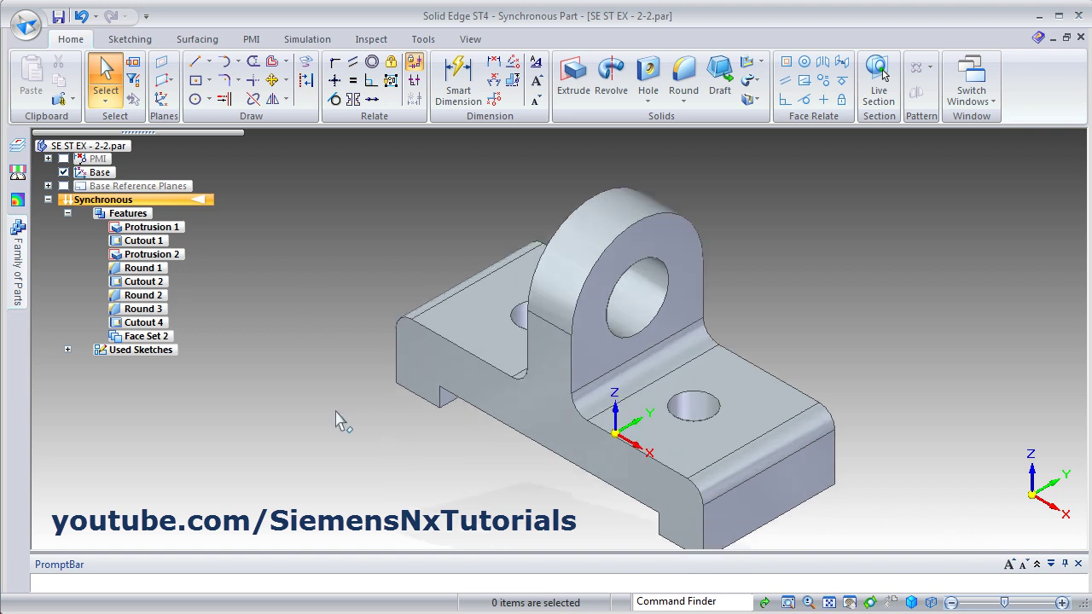